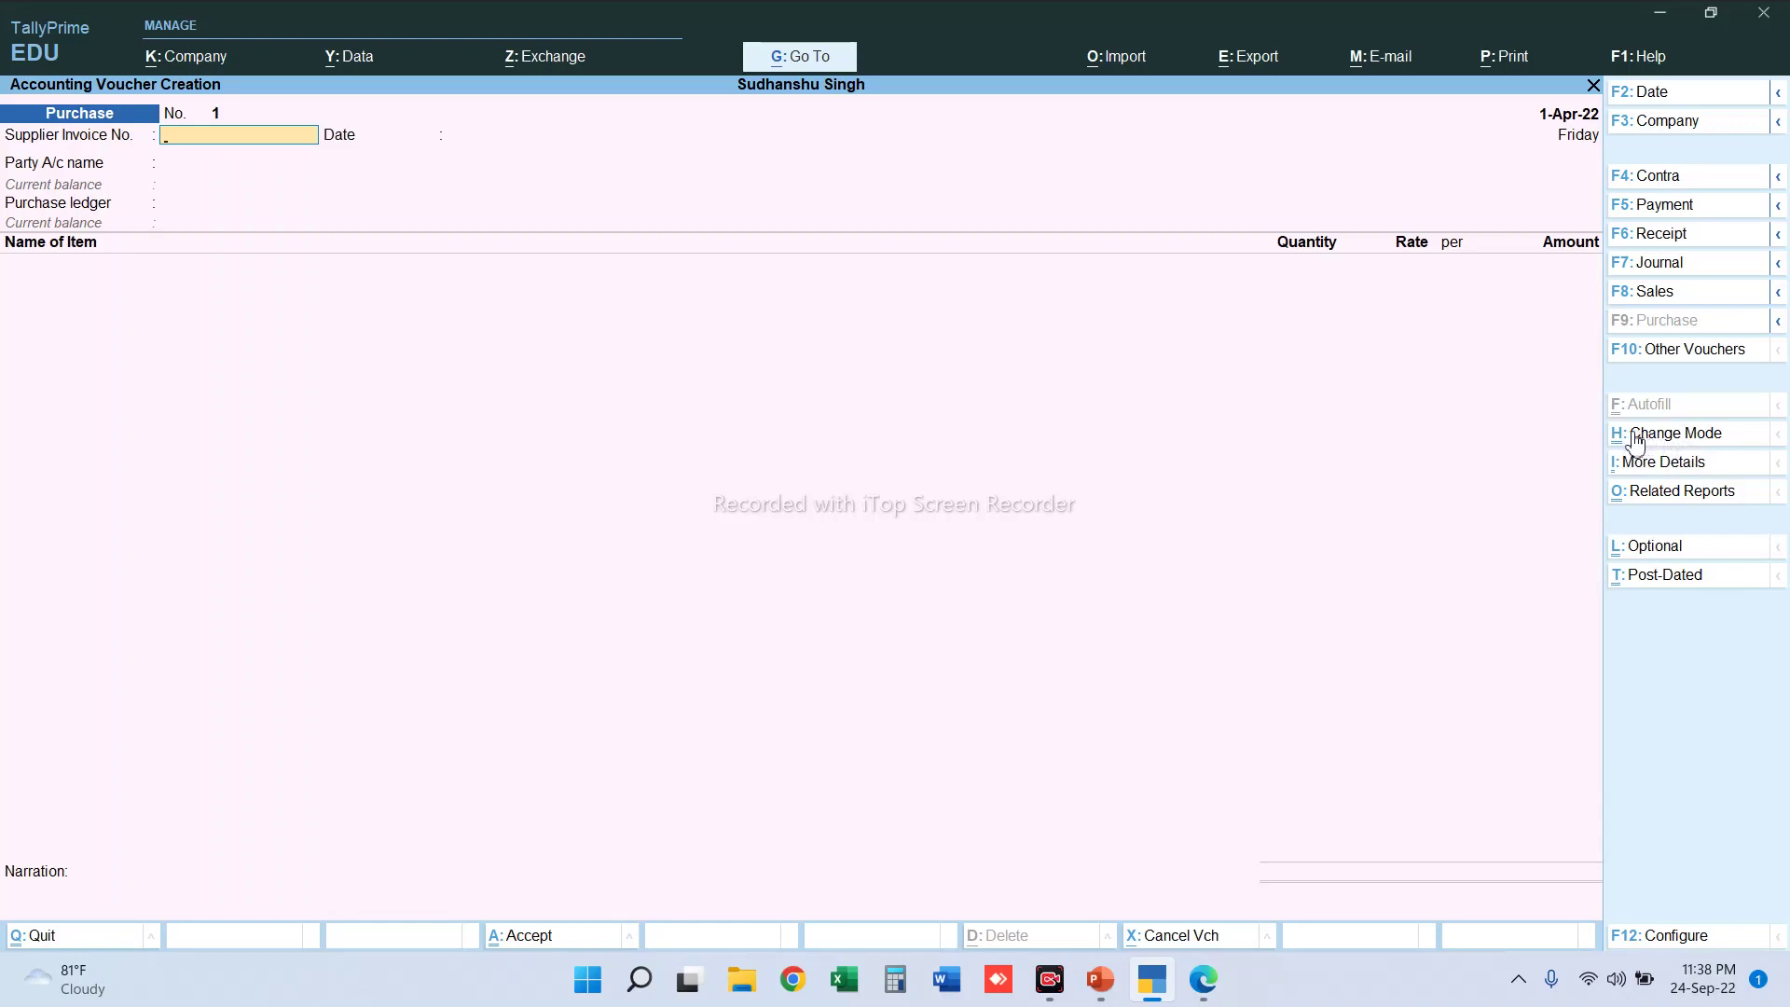
{"action": "key", "text": "ctrl+n"}
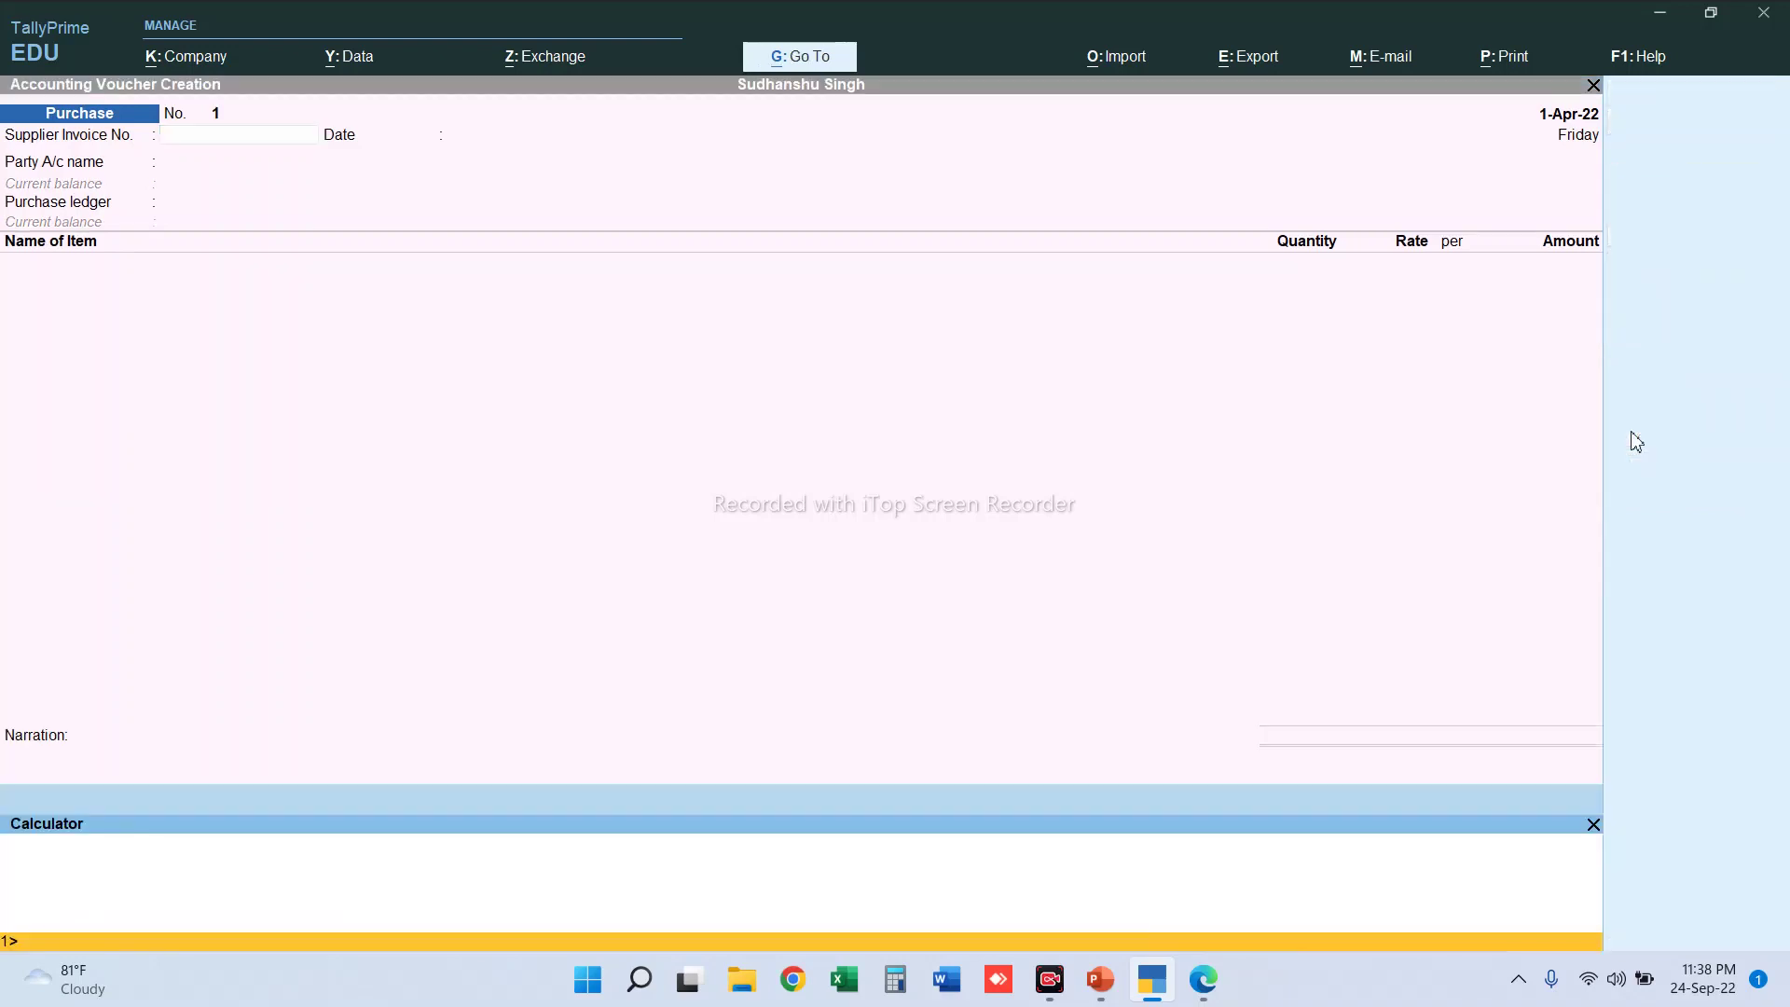
{"action": "key", "text": "Escape"}
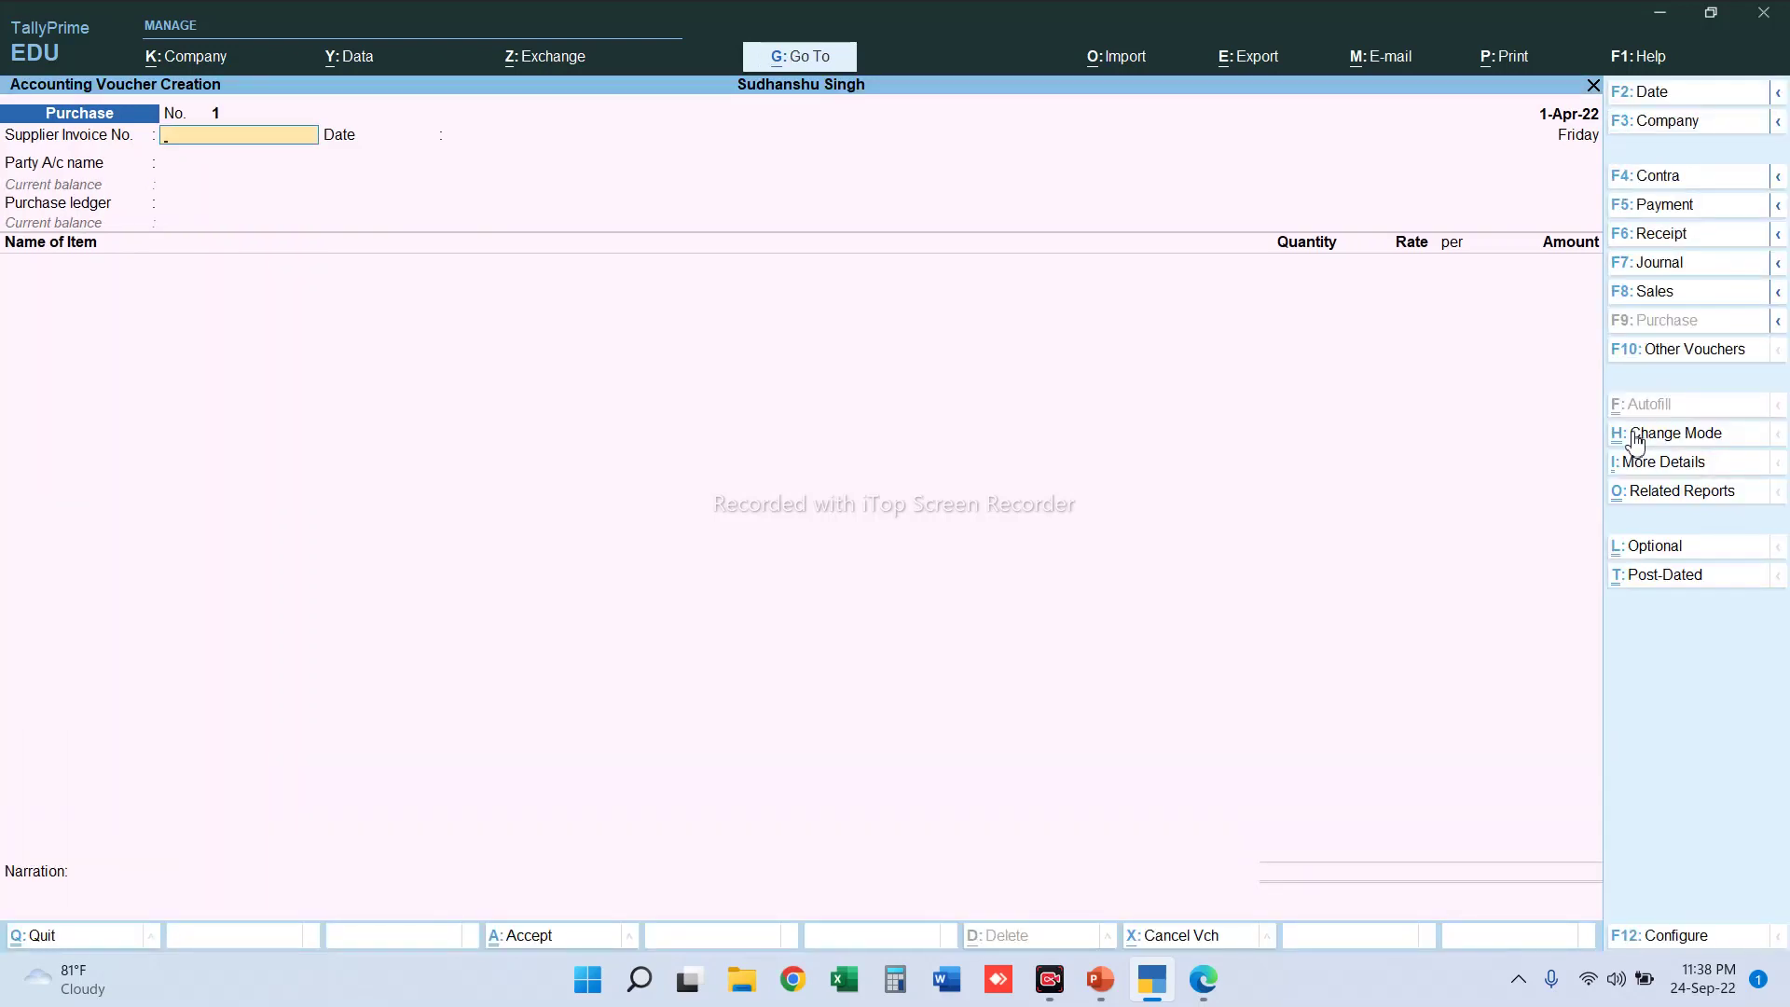
{"action": "key", "text": "ctrl"}
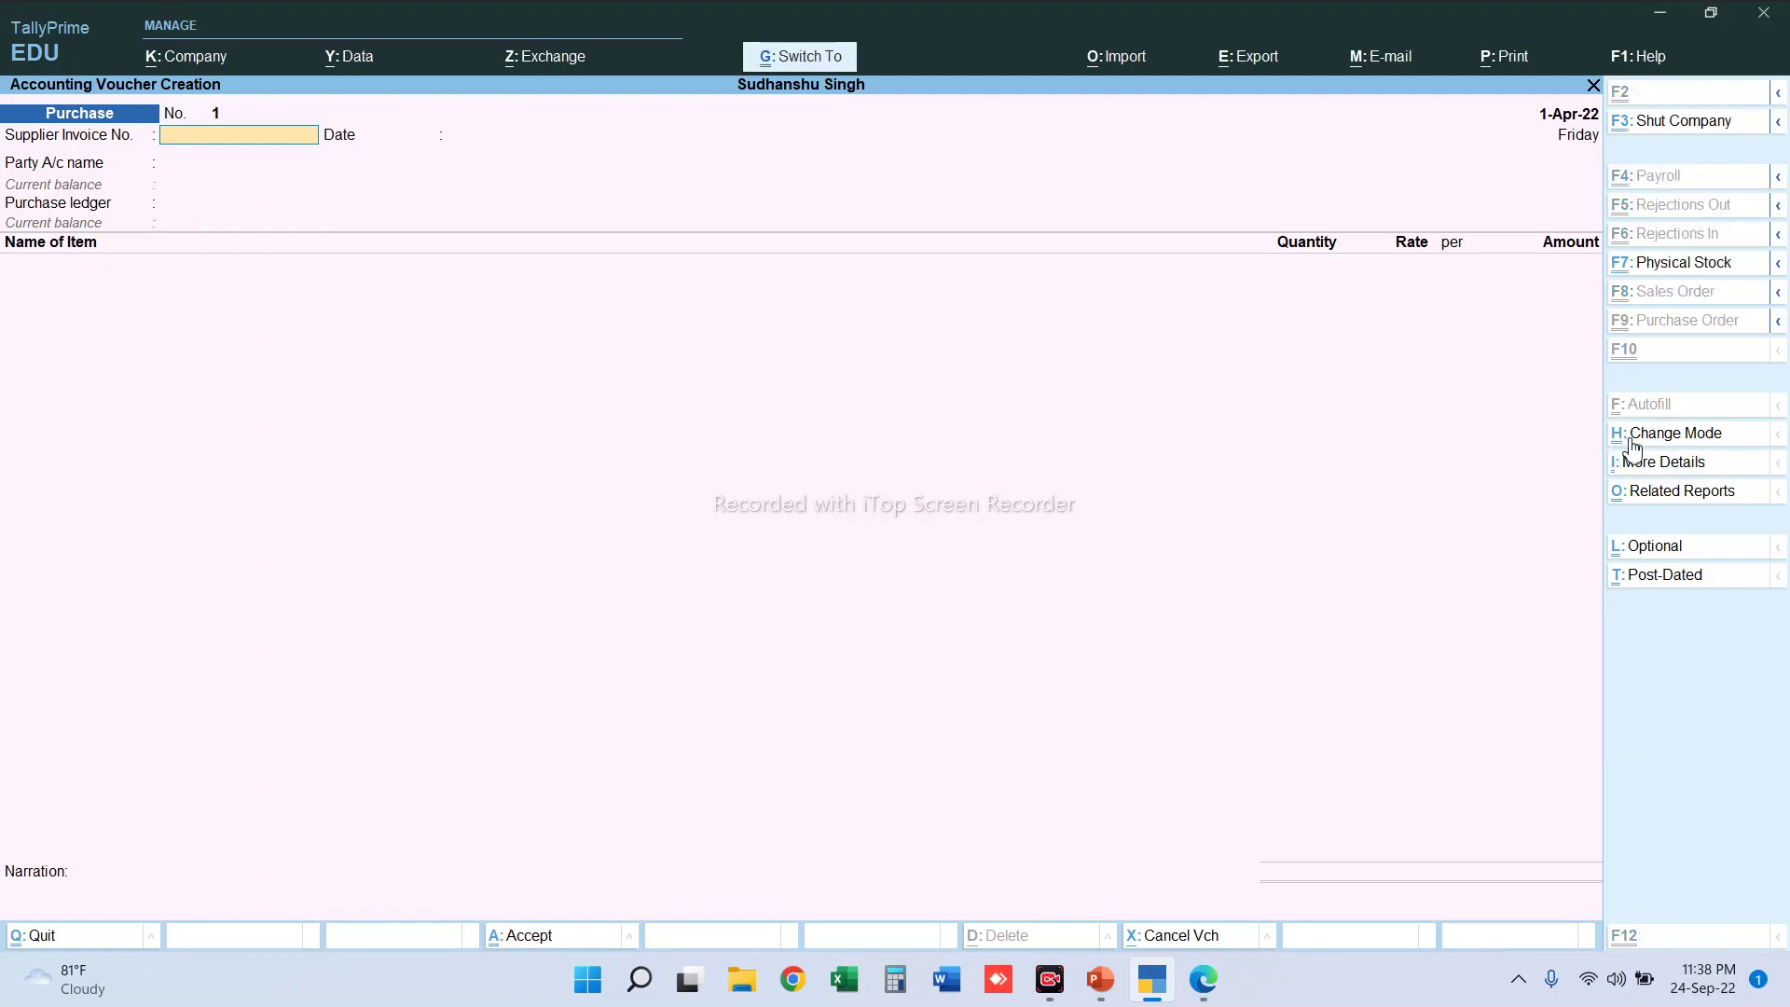
- Review the LED TV invoice PDF in Edge while choosing the voucher mode, and confirm Item Invoice for the purchase voucher in TallyPrime
{"action": "left_click", "coordinate": [1633, 438]}
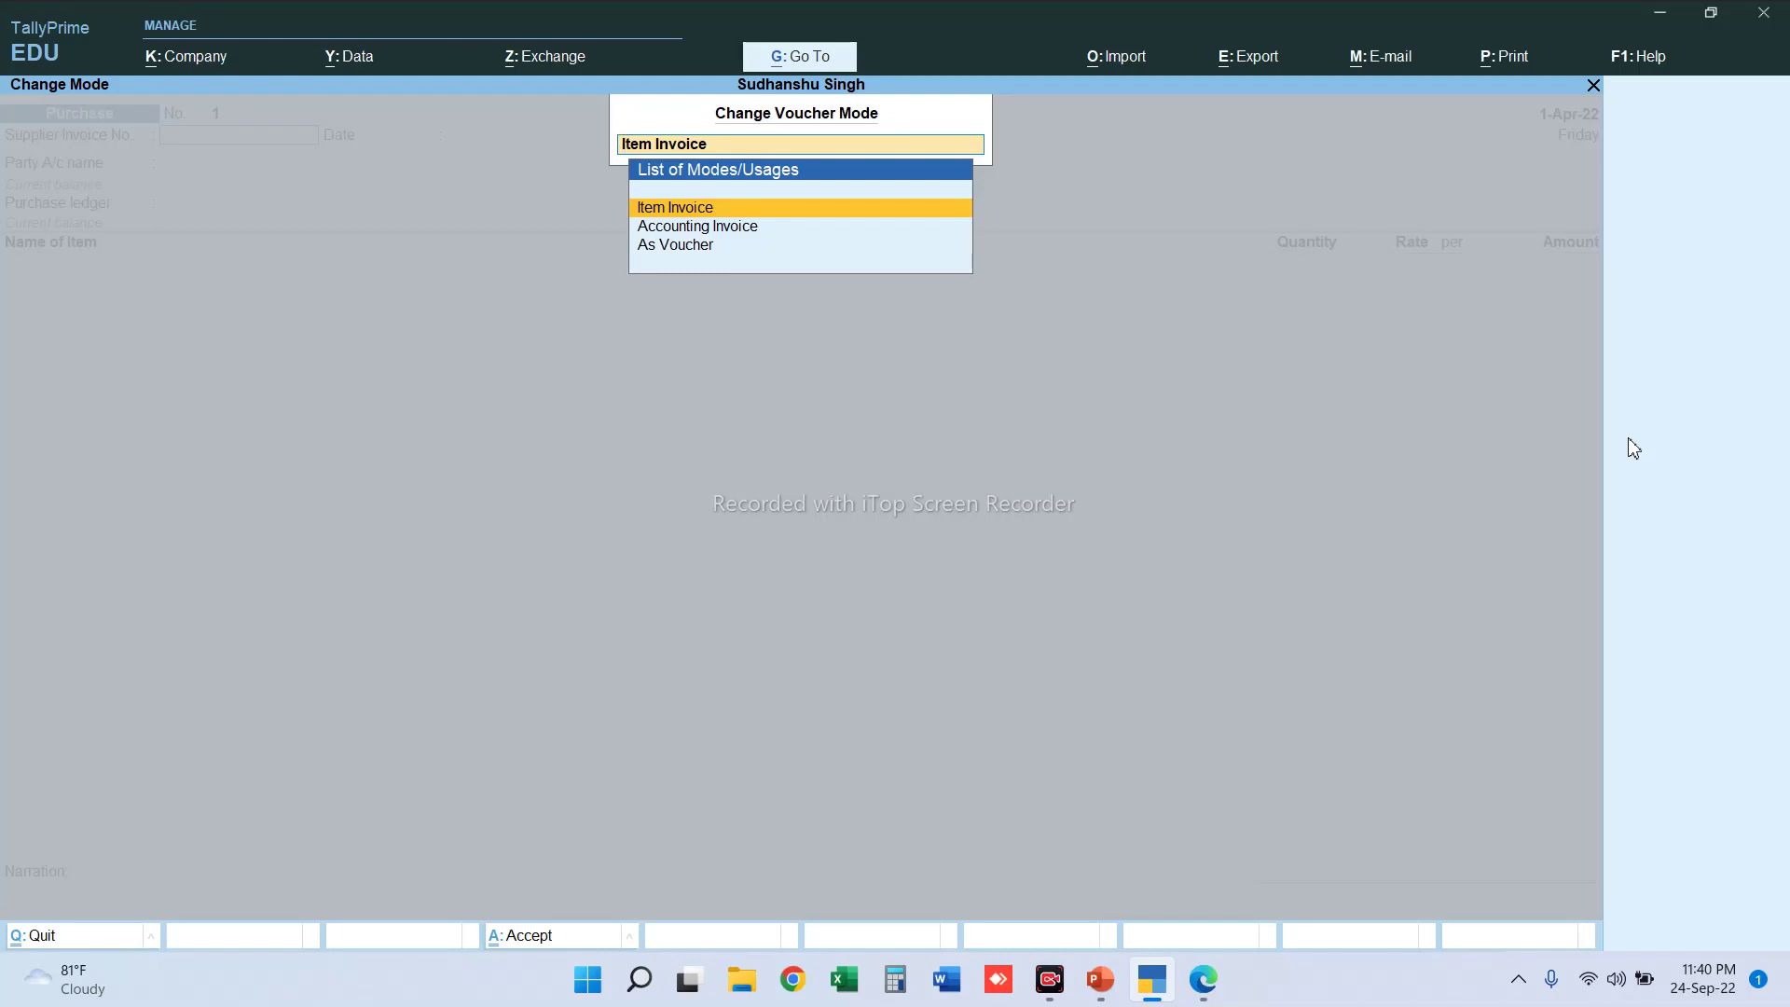
{"action": "key", "text": "alt+Tab"}
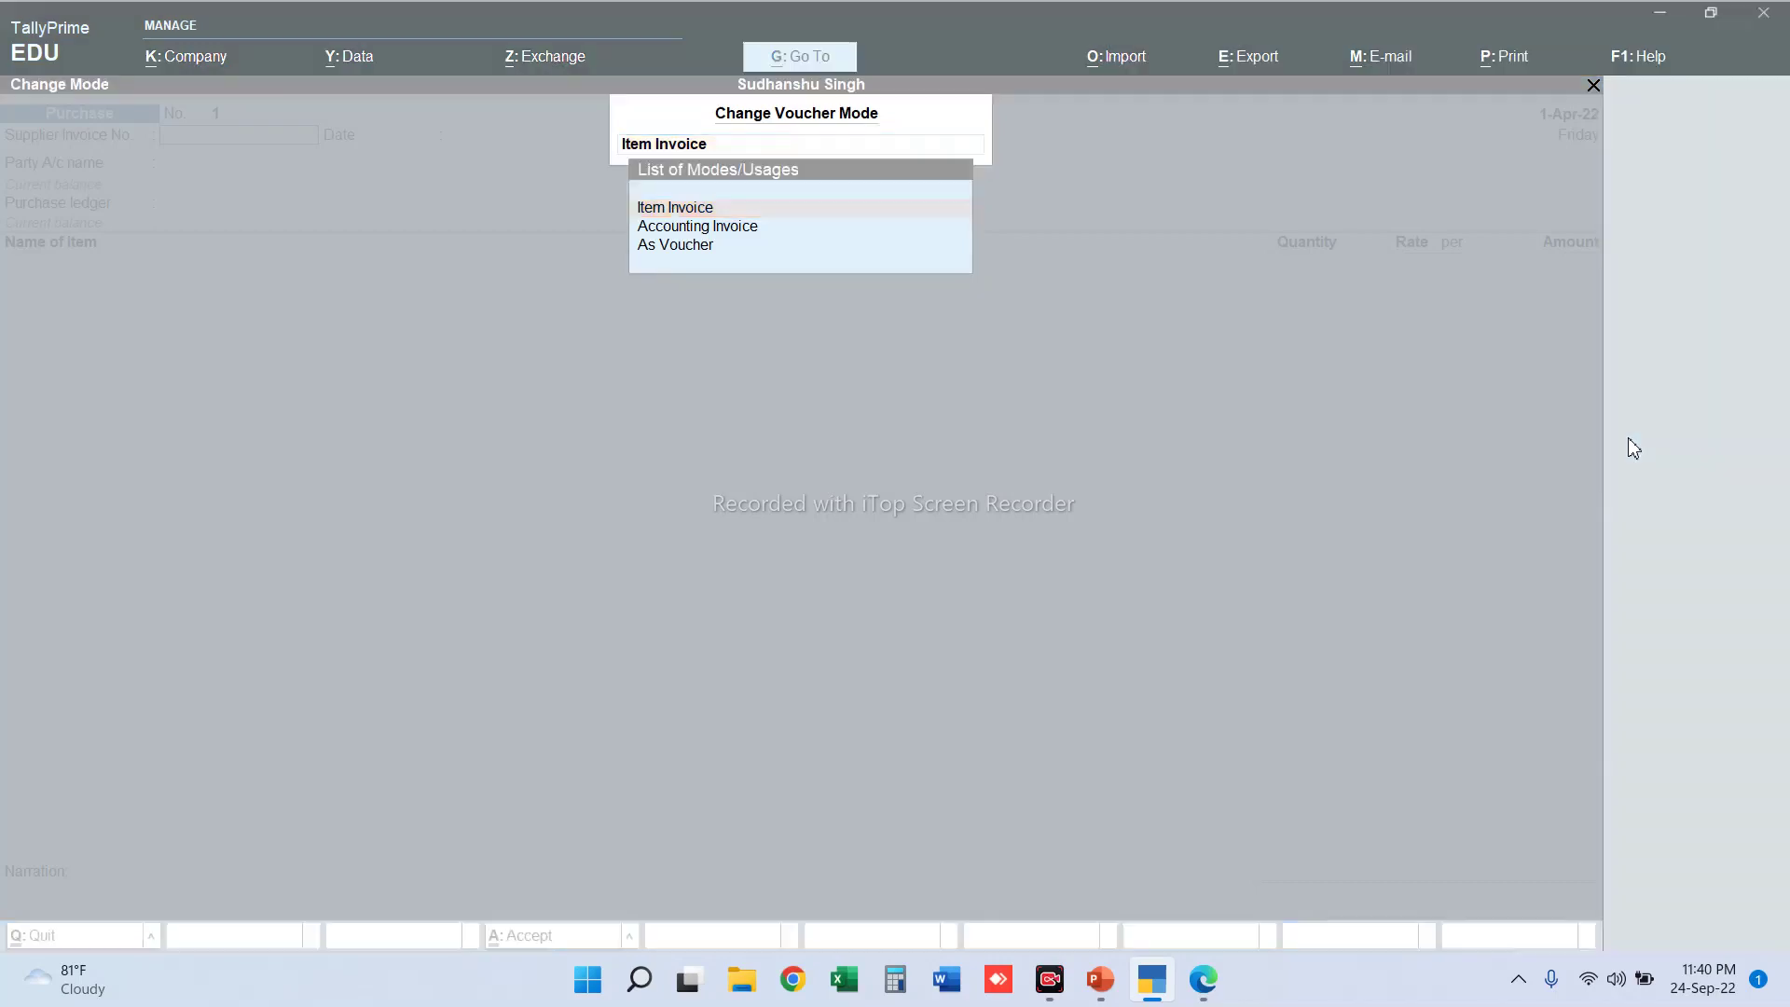
{"action": "key", "text": "alt+Tab"}
{"action": "key", "text": "alt+Tab"}
{"action": "key", "text": "alt+Tab"}
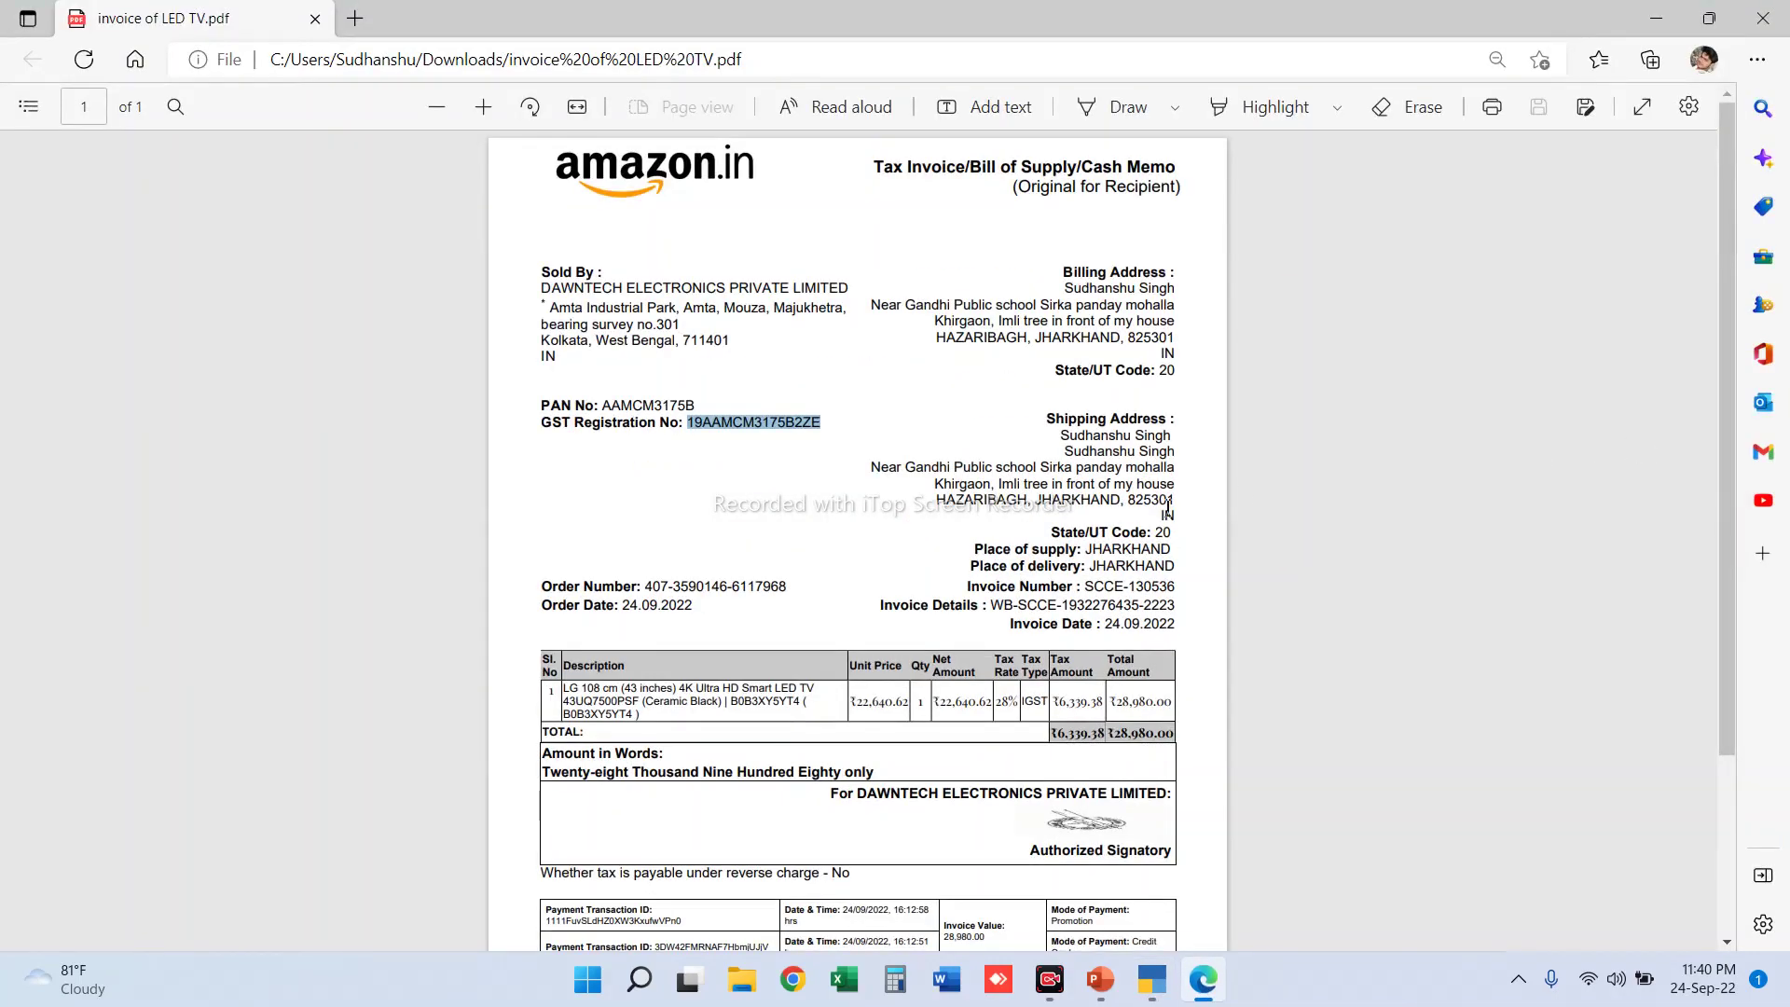
{"action": "left_click", "coordinate": [1078, 513]}
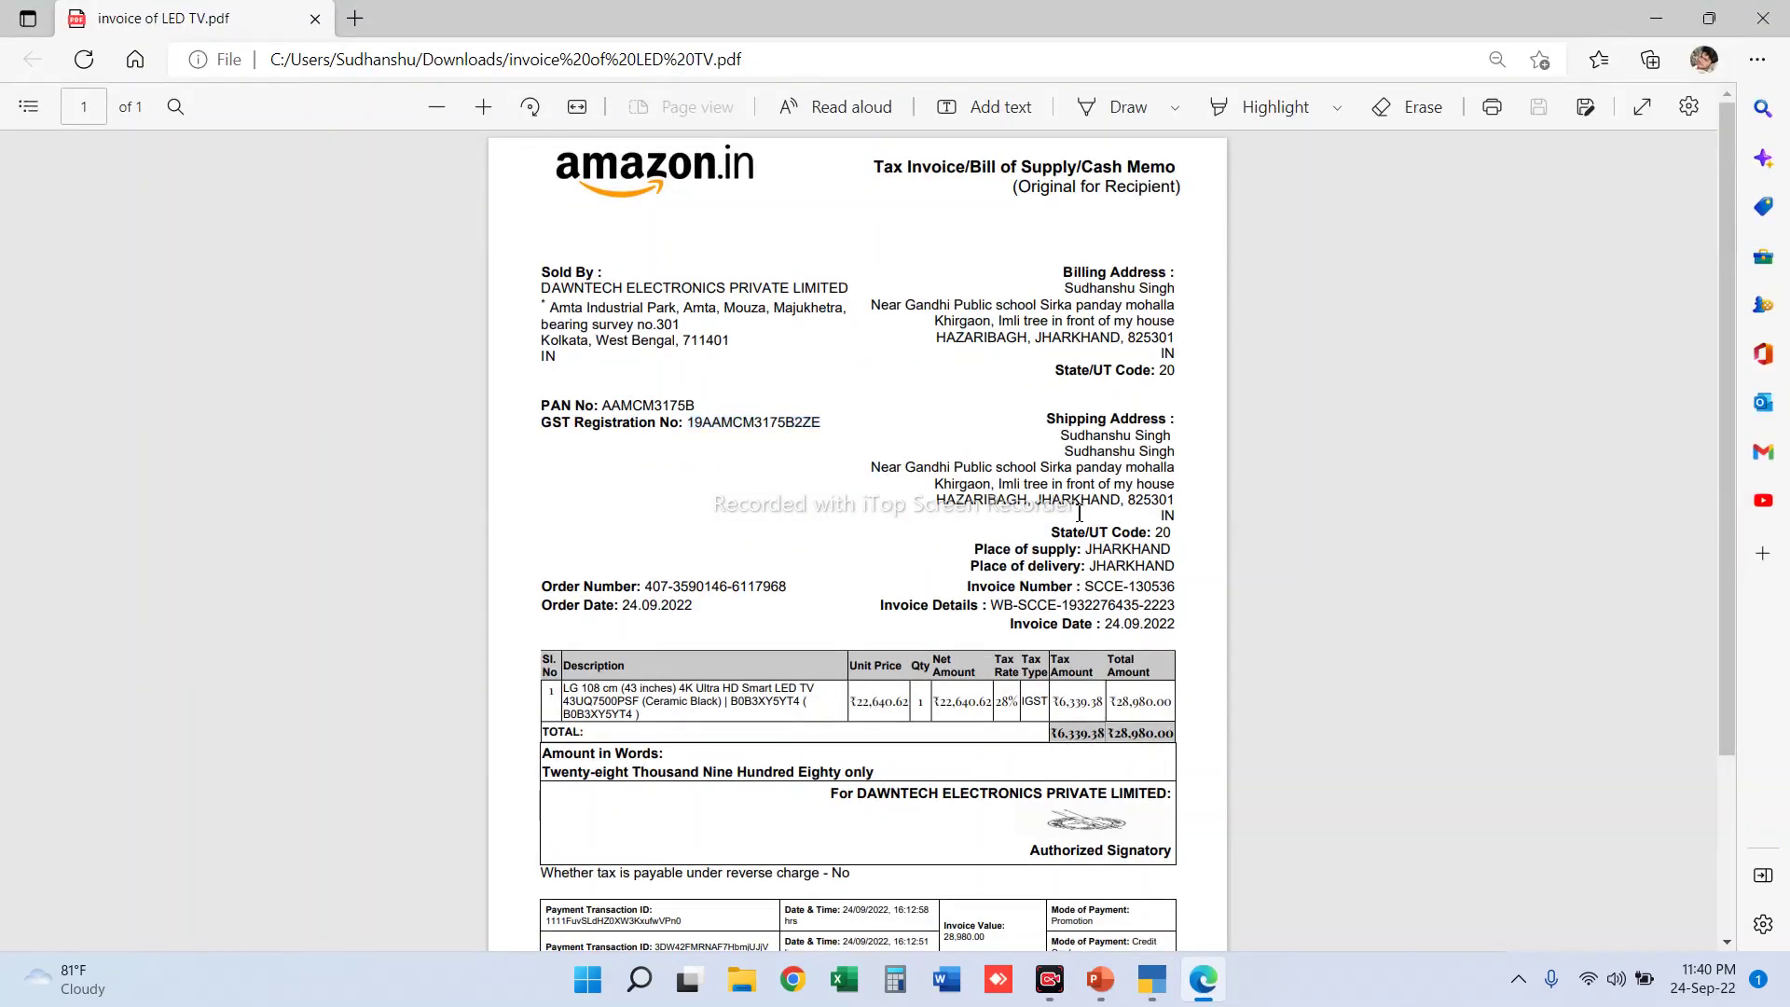
{"action": "scroll", "coordinate": [1079, 513], "scroll_direction": "down", "scroll_amount": 2}
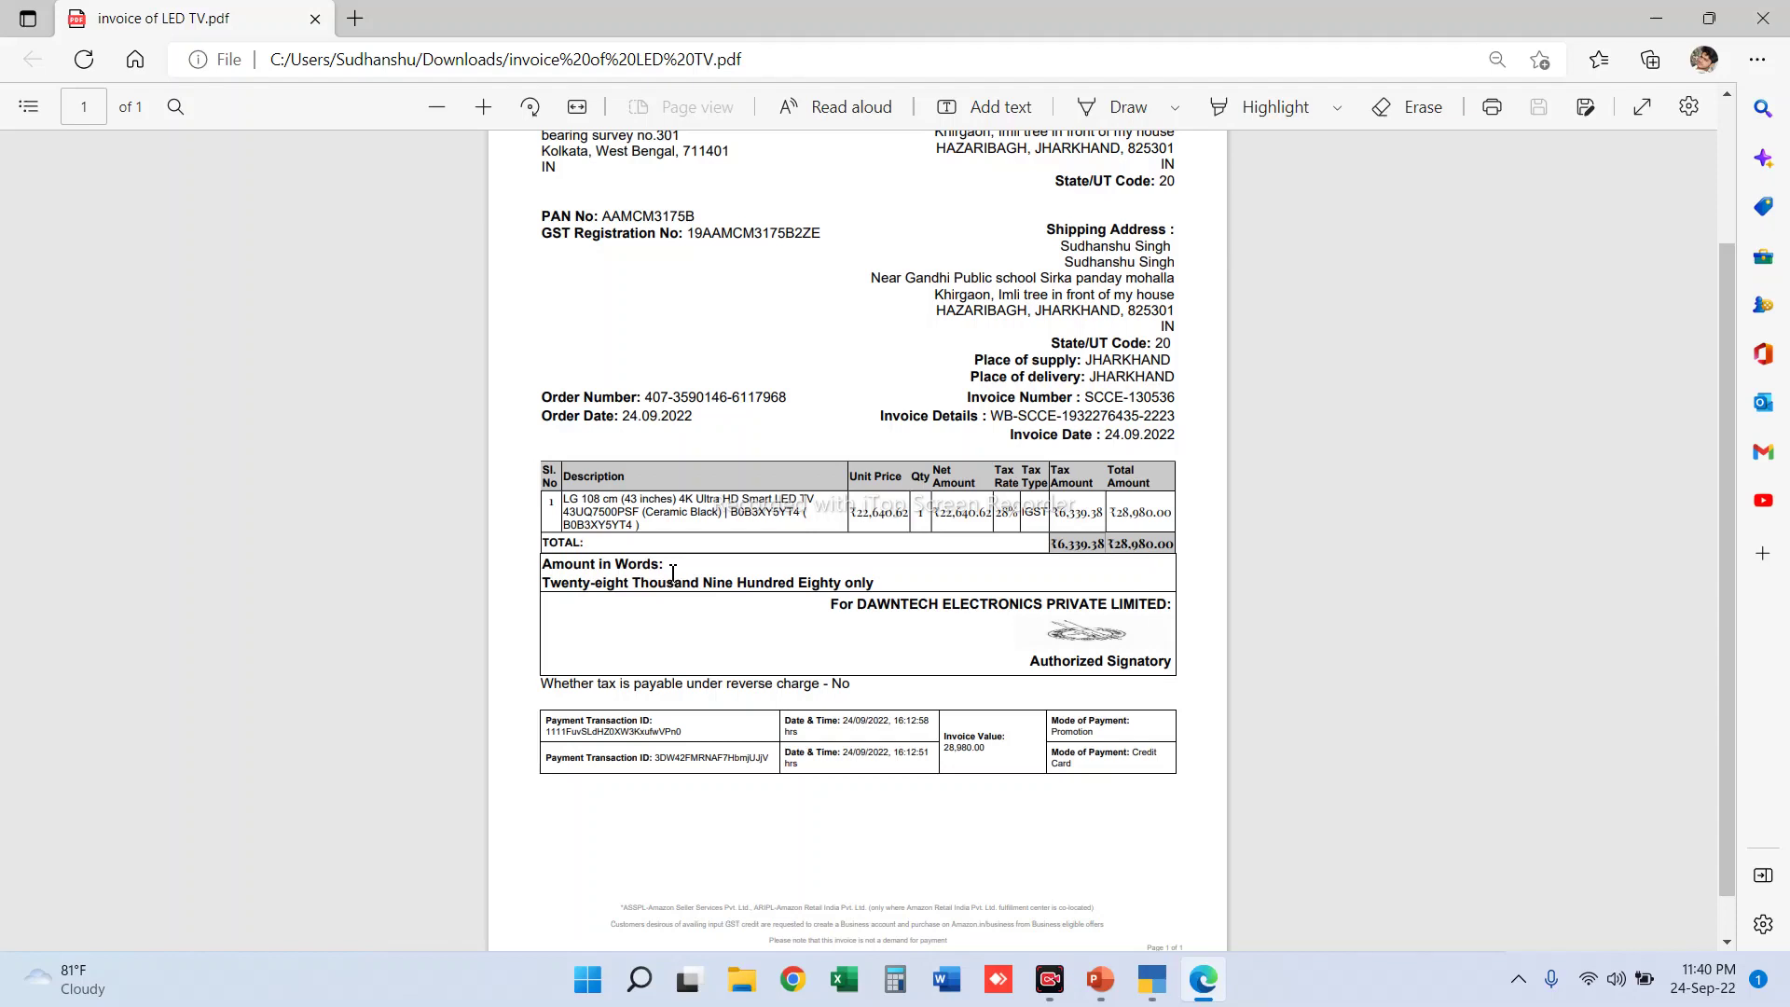
{"action": "key", "text": "alt+Tab"}
{"action": "key", "text": "Return"}
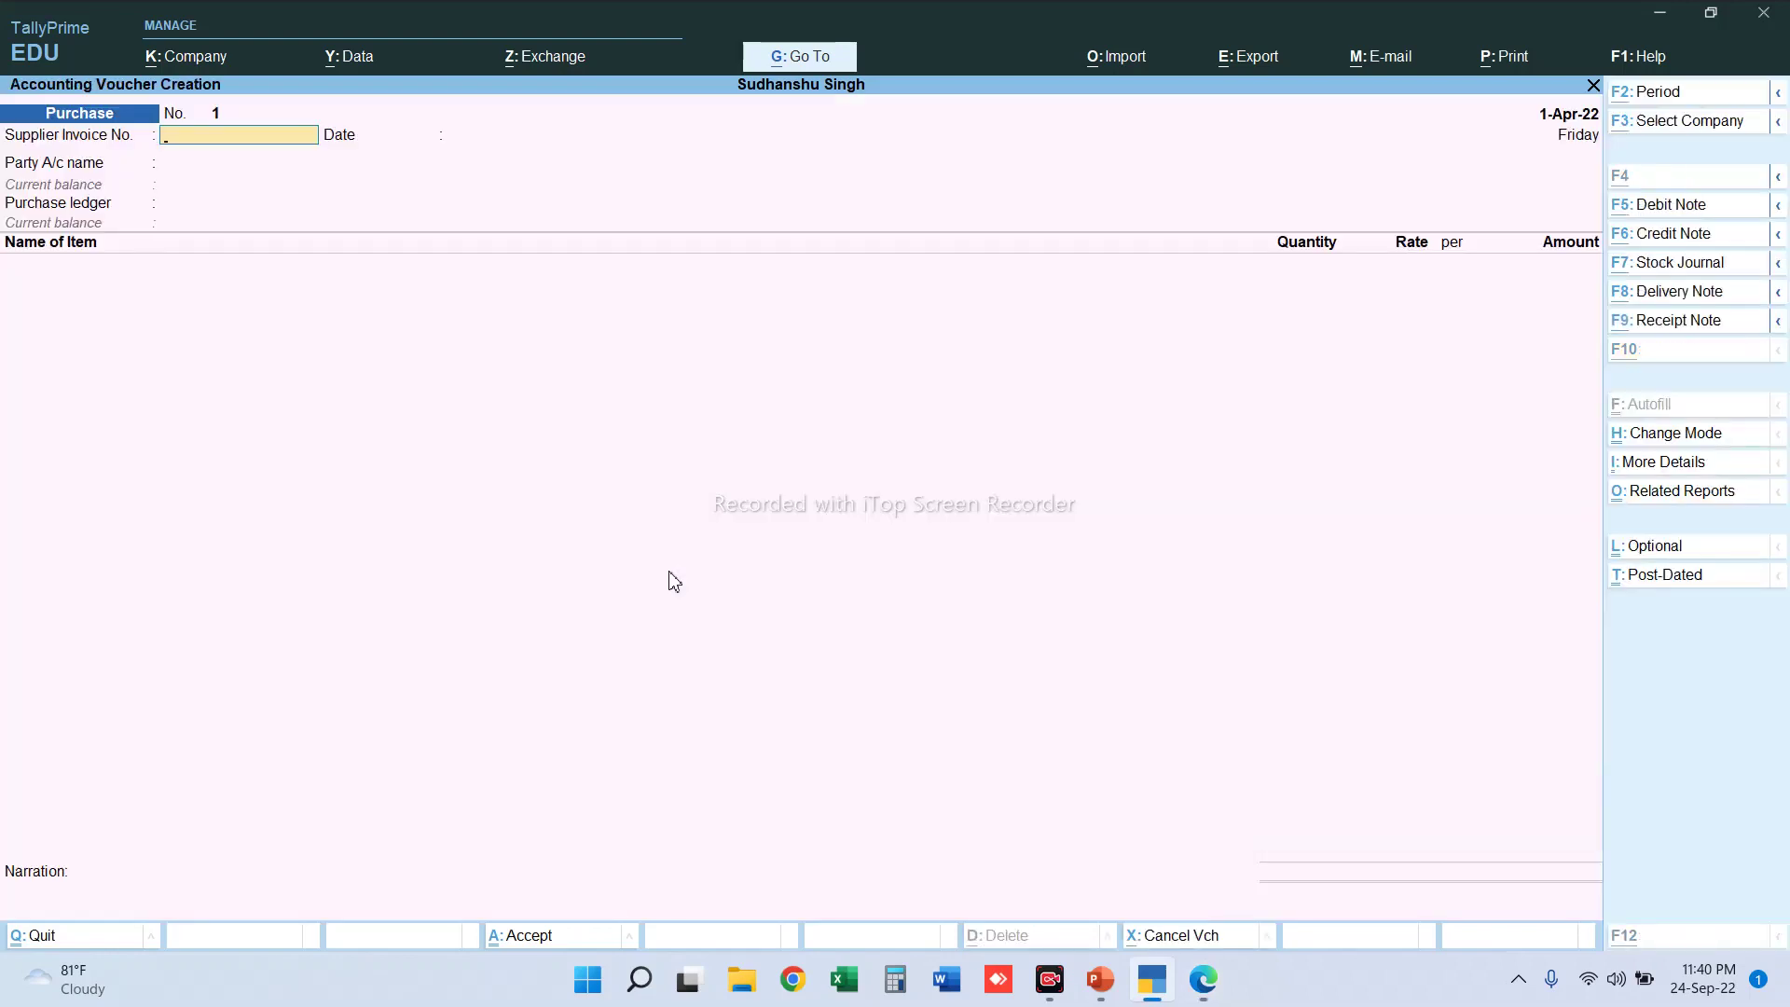
- Copy the invoice number from the LED TV invoice in Edge into the purchase voucher's supplier invoice number and accept the date 1-Apr-22
{"action": "key", "text": "alt+Tab"}
{"action": "key", "text": "alt+Tab"}
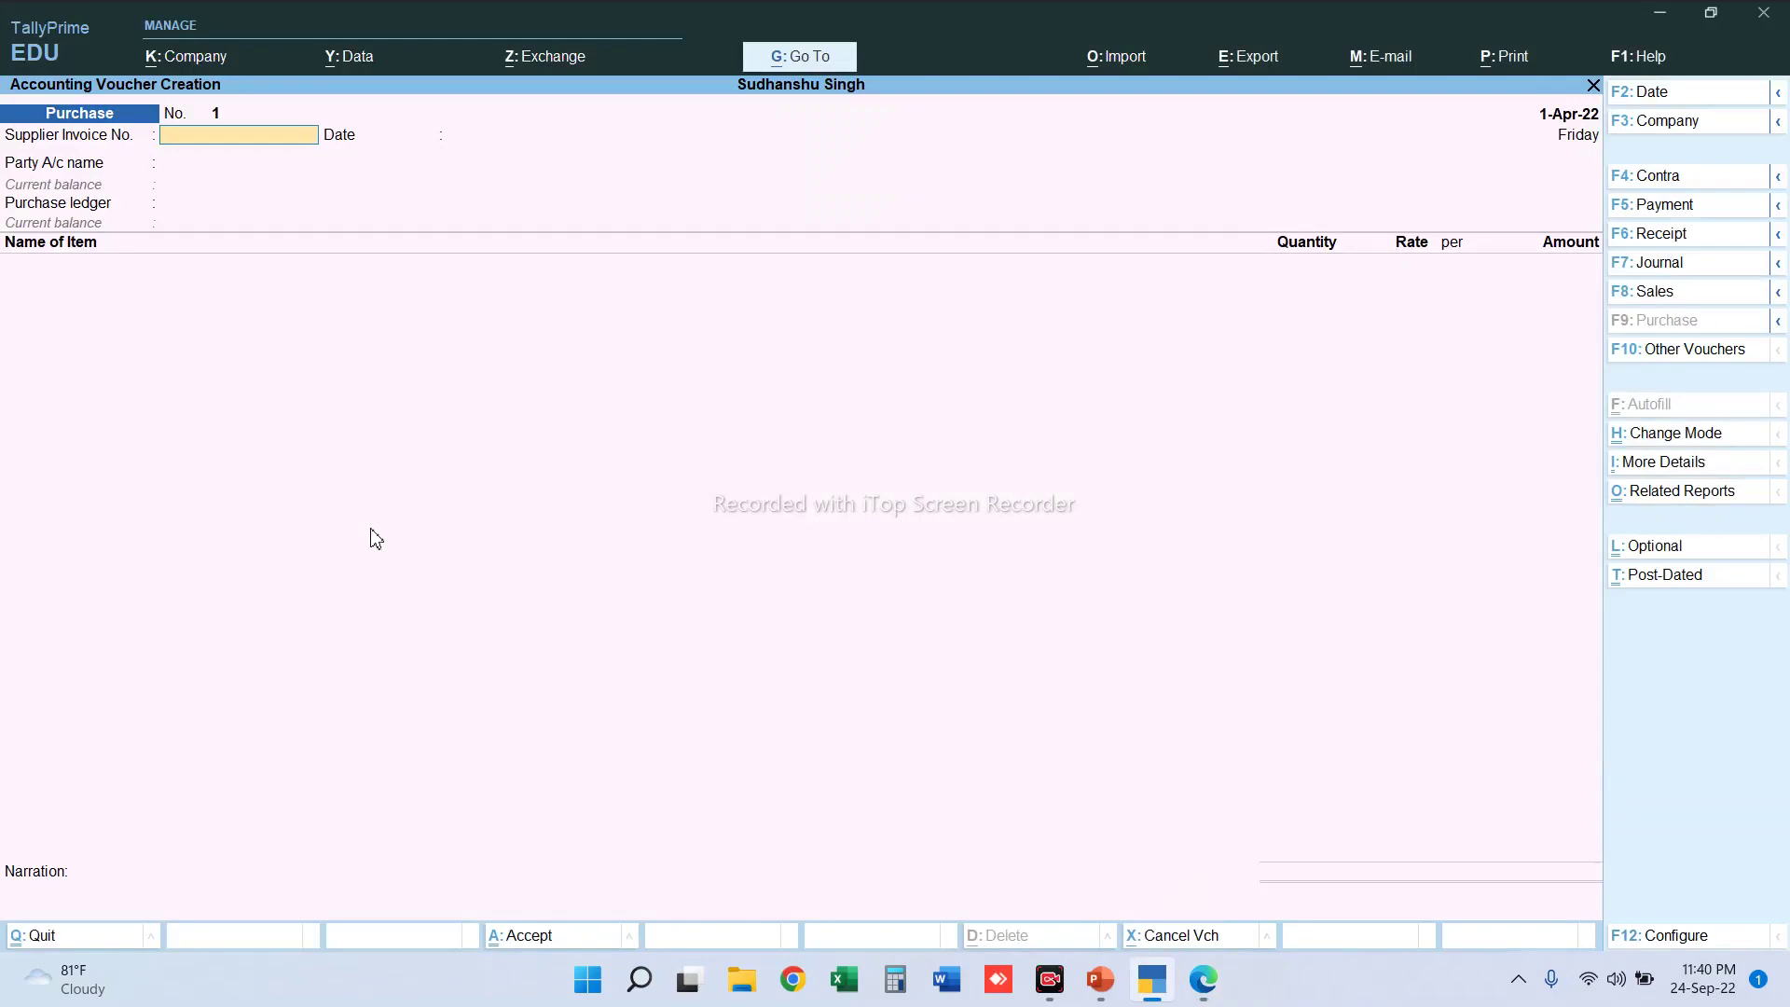
{"action": "key", "text": "alt+Tab"}
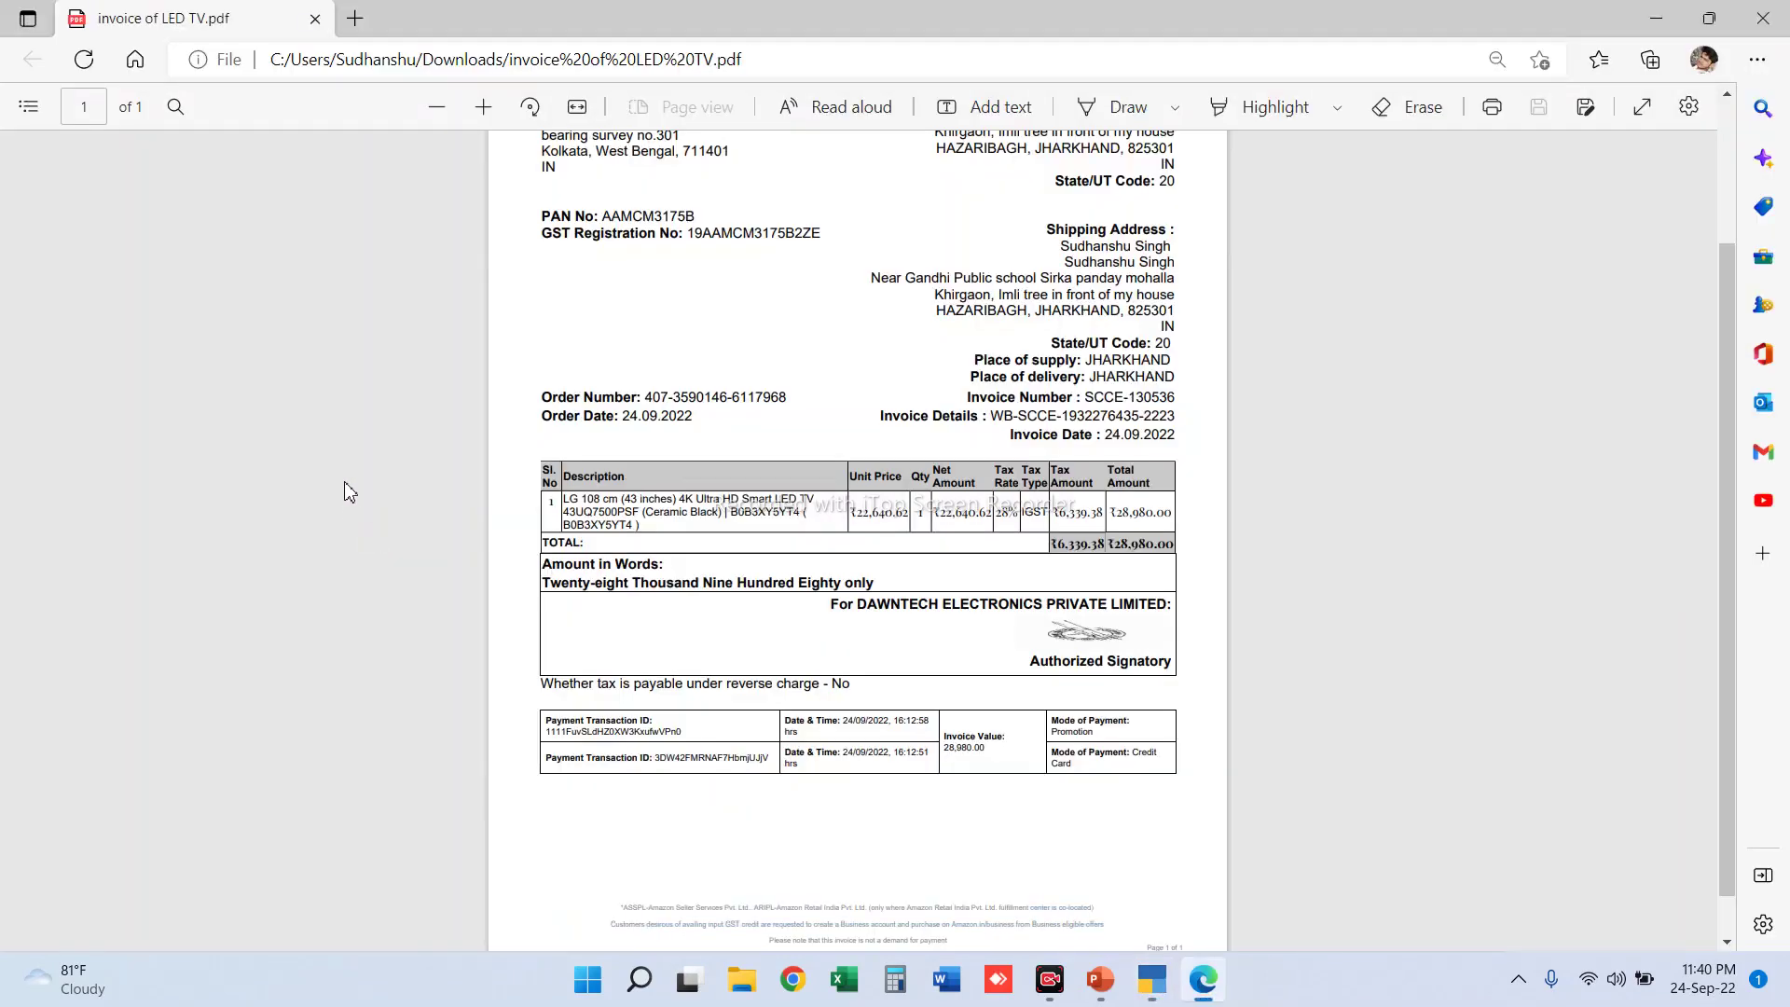
{"action": "scroll", "coordinate": [628, 504], "scroll_direction": "up", "scroll_amount": 1}
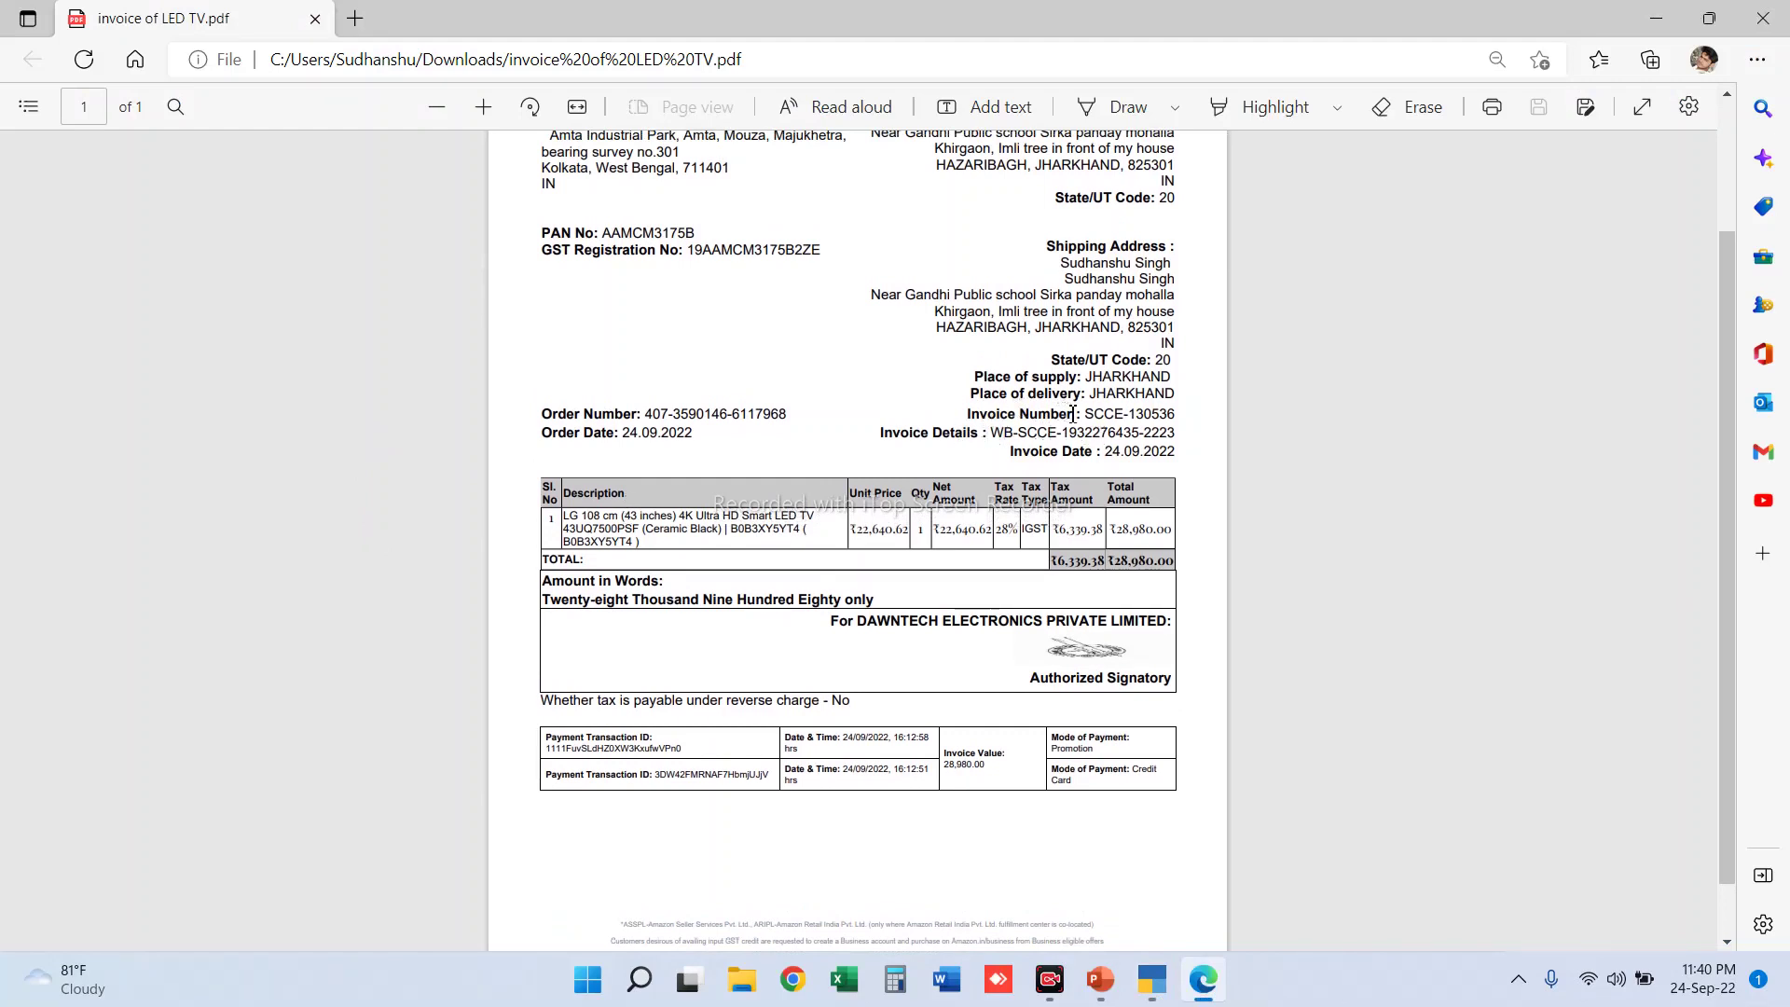
{"action": "left_click_drag", "start_coordinate": [1084, 417], "coordinate": [1186, 422]}
{"action": "key", "text": "alt+Tab"}
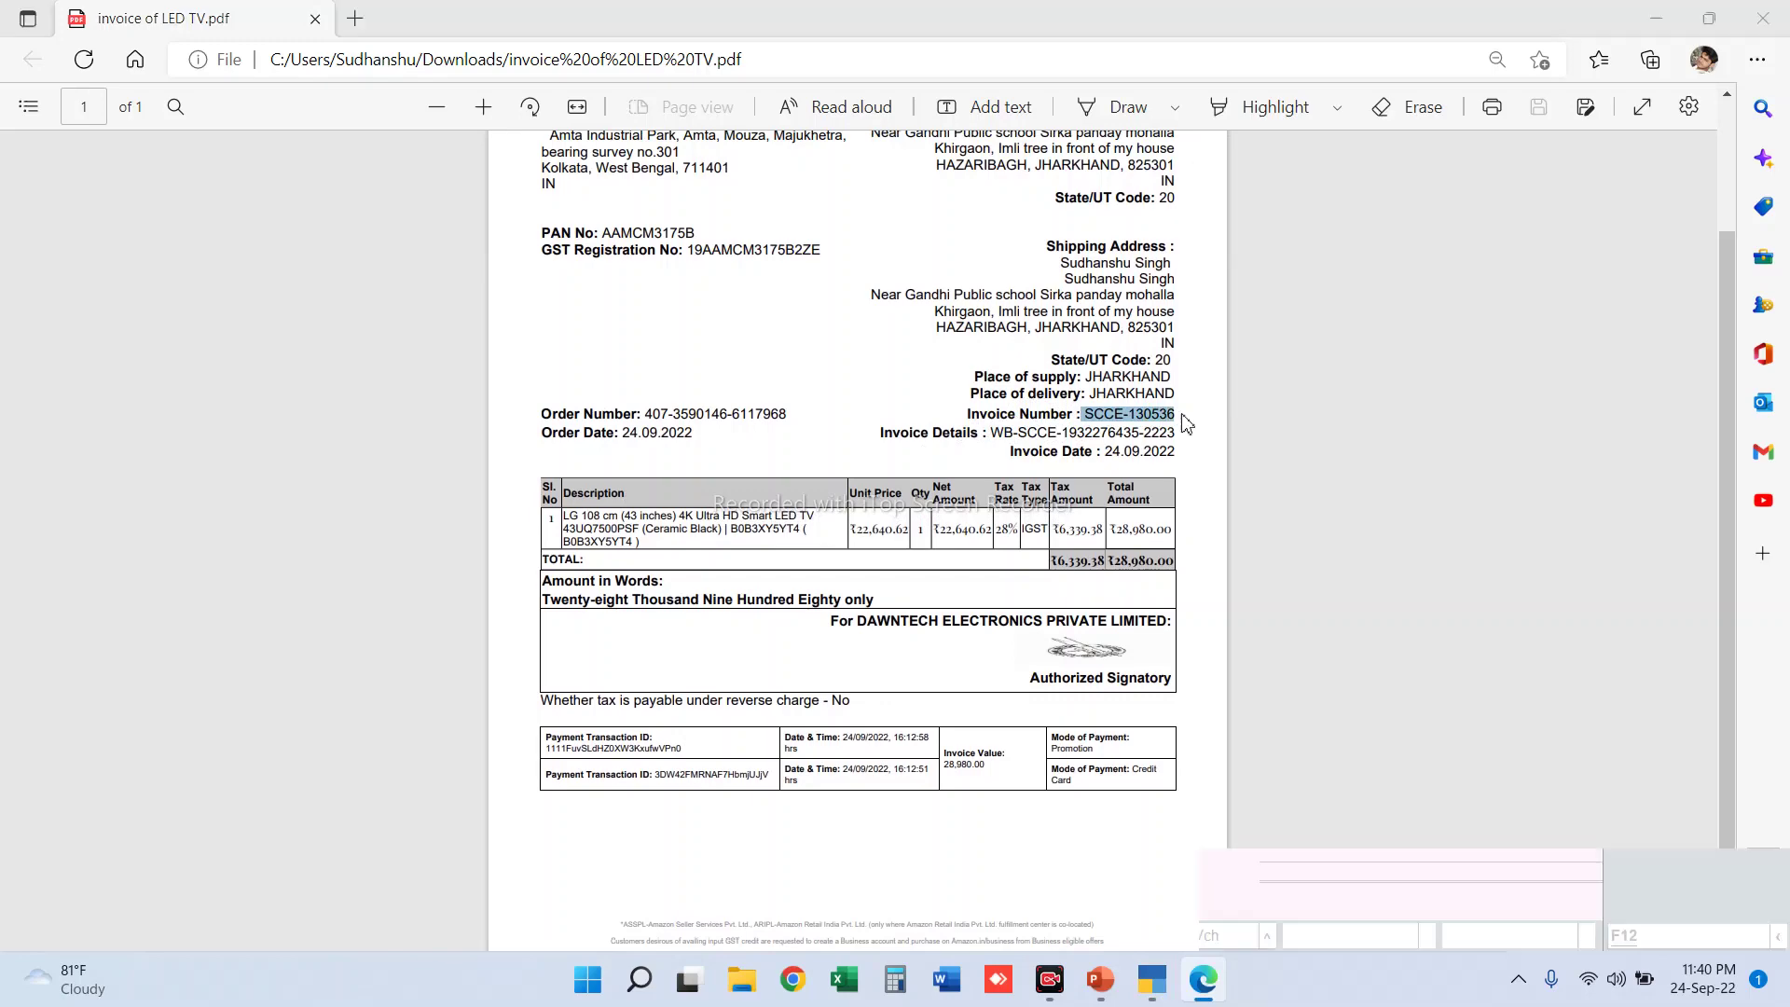
{"action": "key", "text": "ctrl+alt+v"}
{"action": "key", "text": "Return"}
{"action": "key", "text": "Return"}
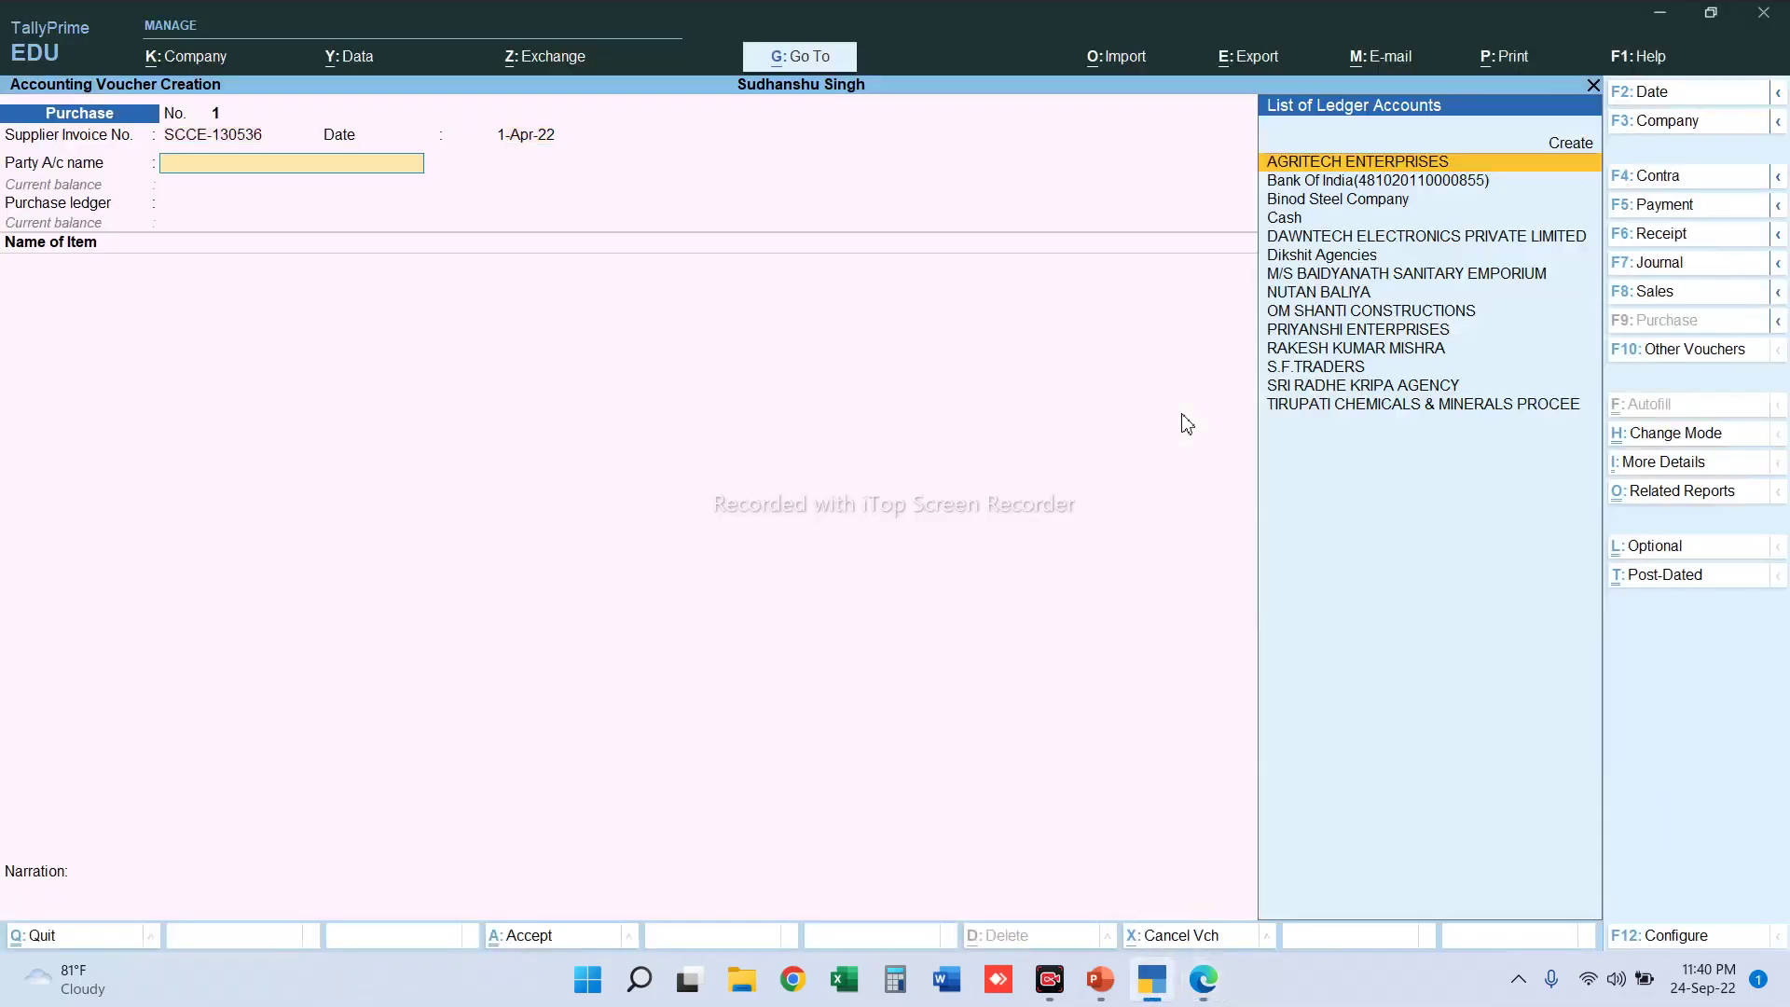
- Set the party account to DAWNTECH ELECTRONICS PRIVATE LIMITED, accept its receipt and party details, and choose Purchase A/c as purchase ledger
{"action": "key", "text": "alt+Tab"}
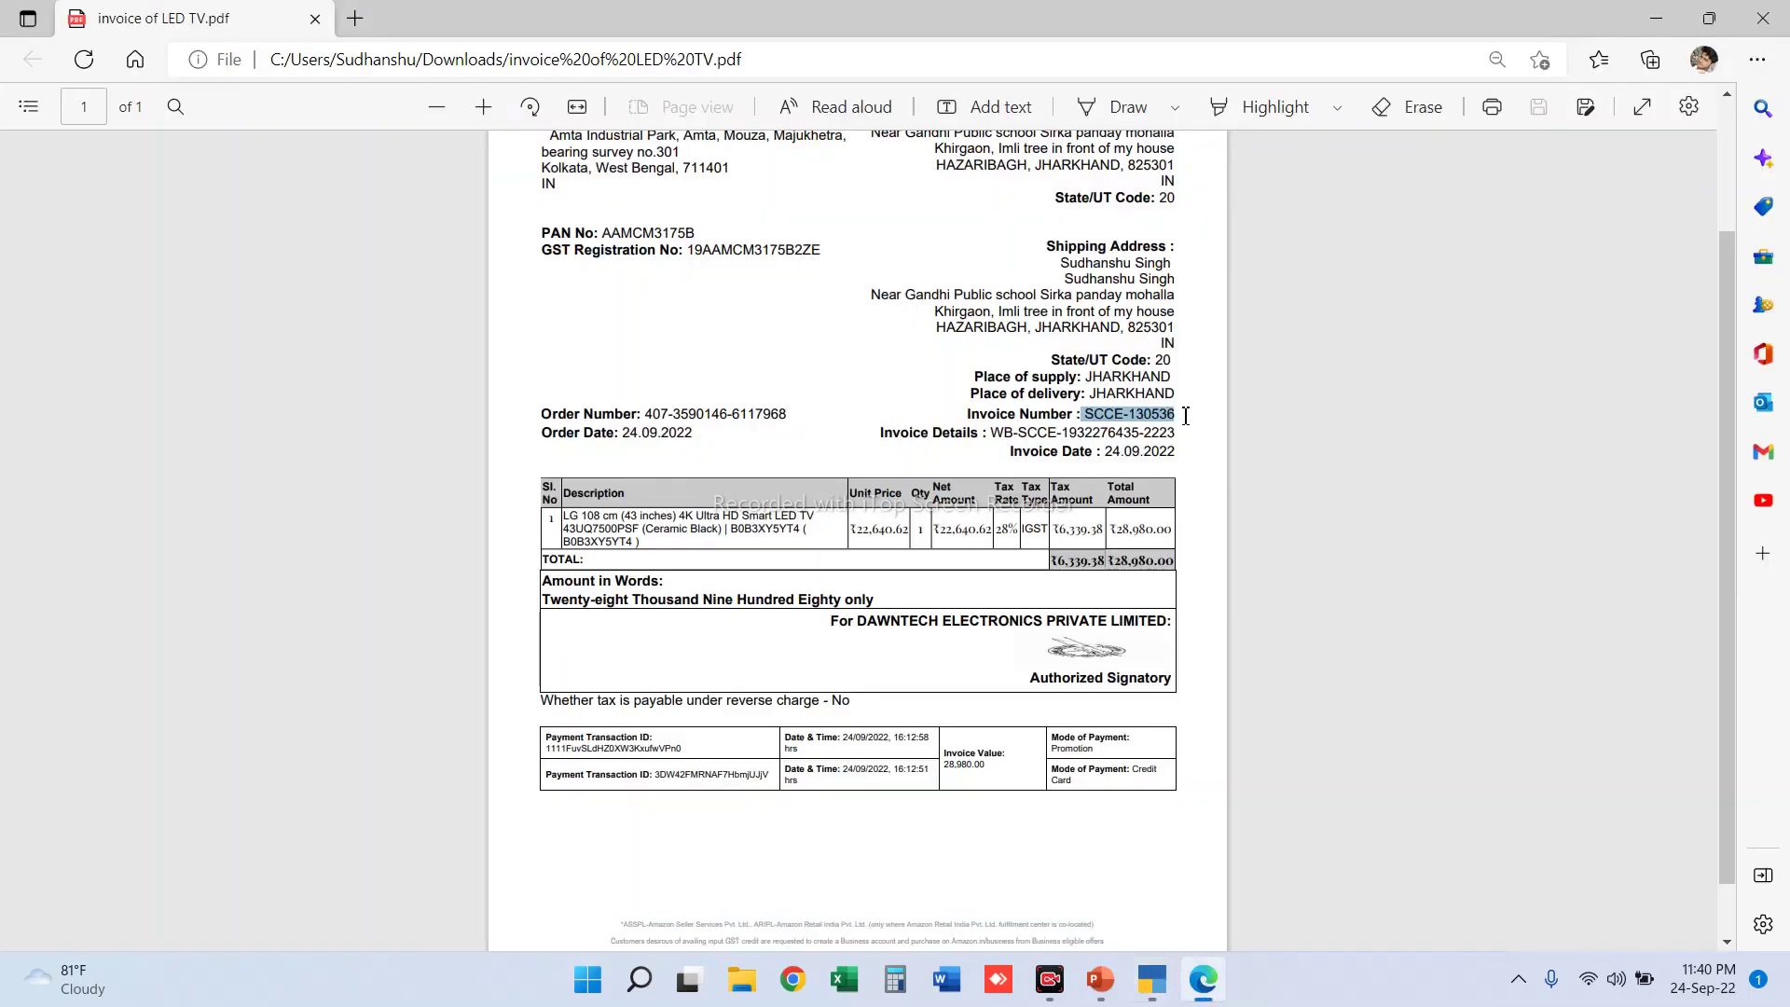
{"action": "scroll", "coordinate": [1186, 415], "scroll_direction": "up", "scroll_amount": 3}
{"action": "key", "text": "alt+Tab"}
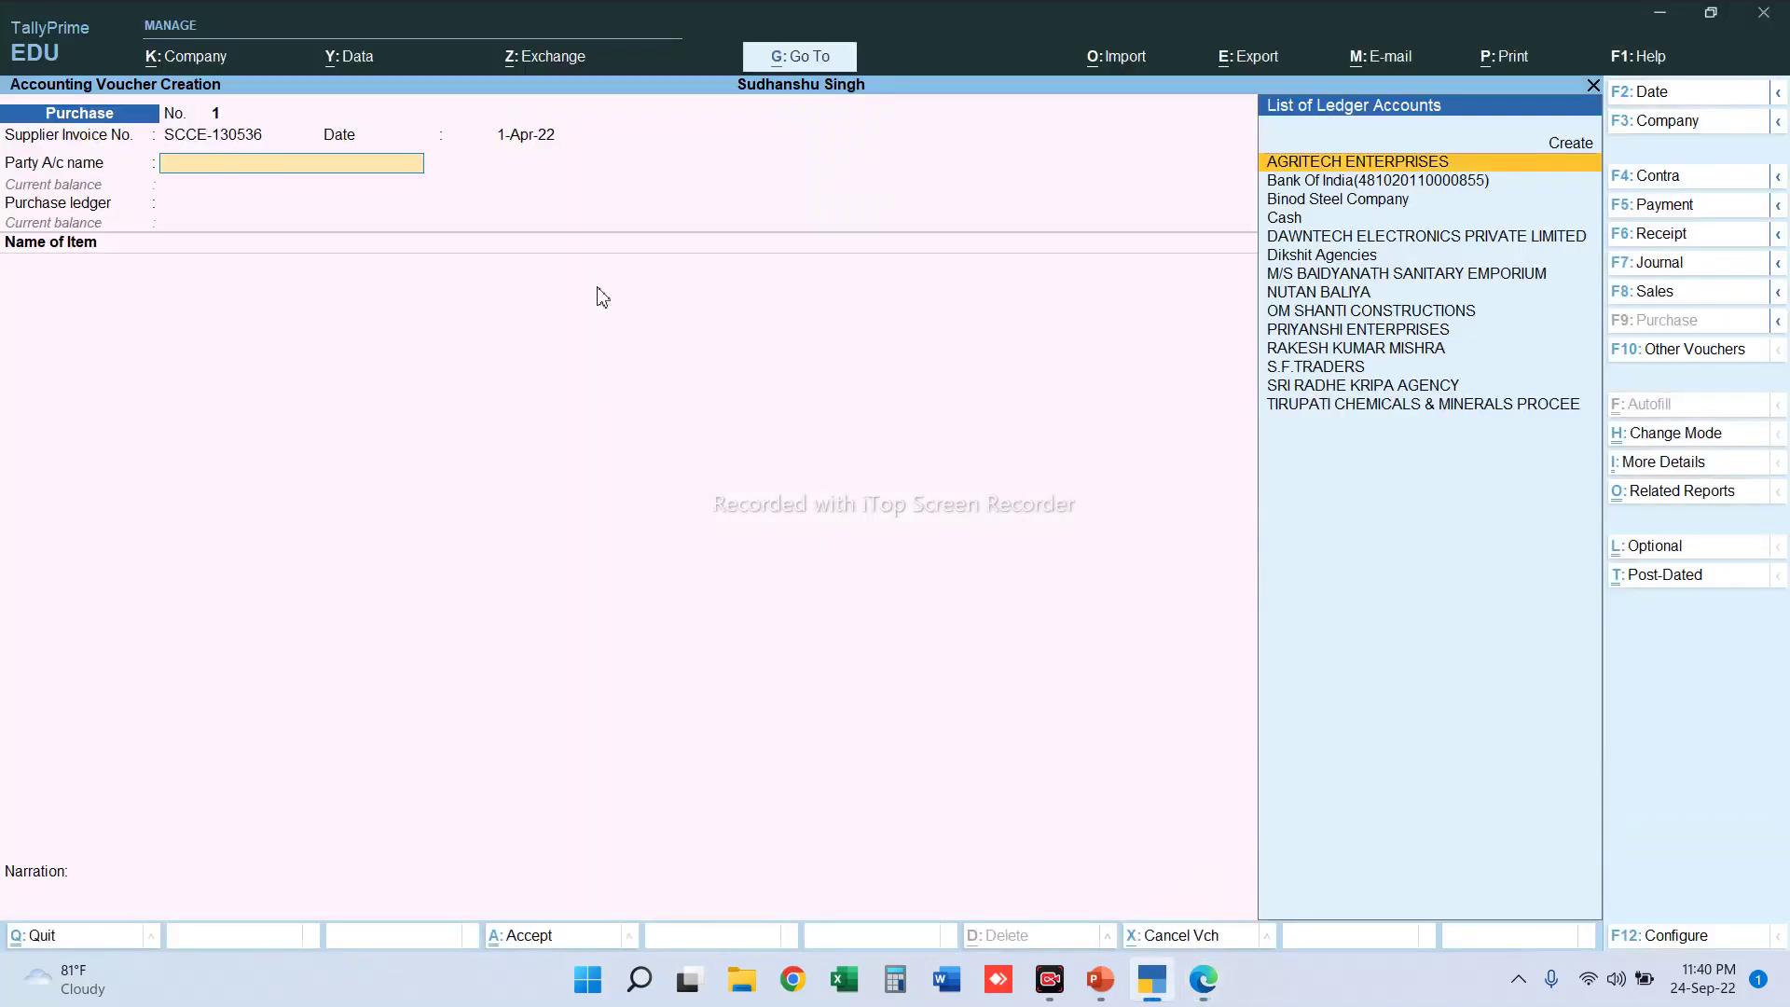
{"action": "type", "text": "Daw"}
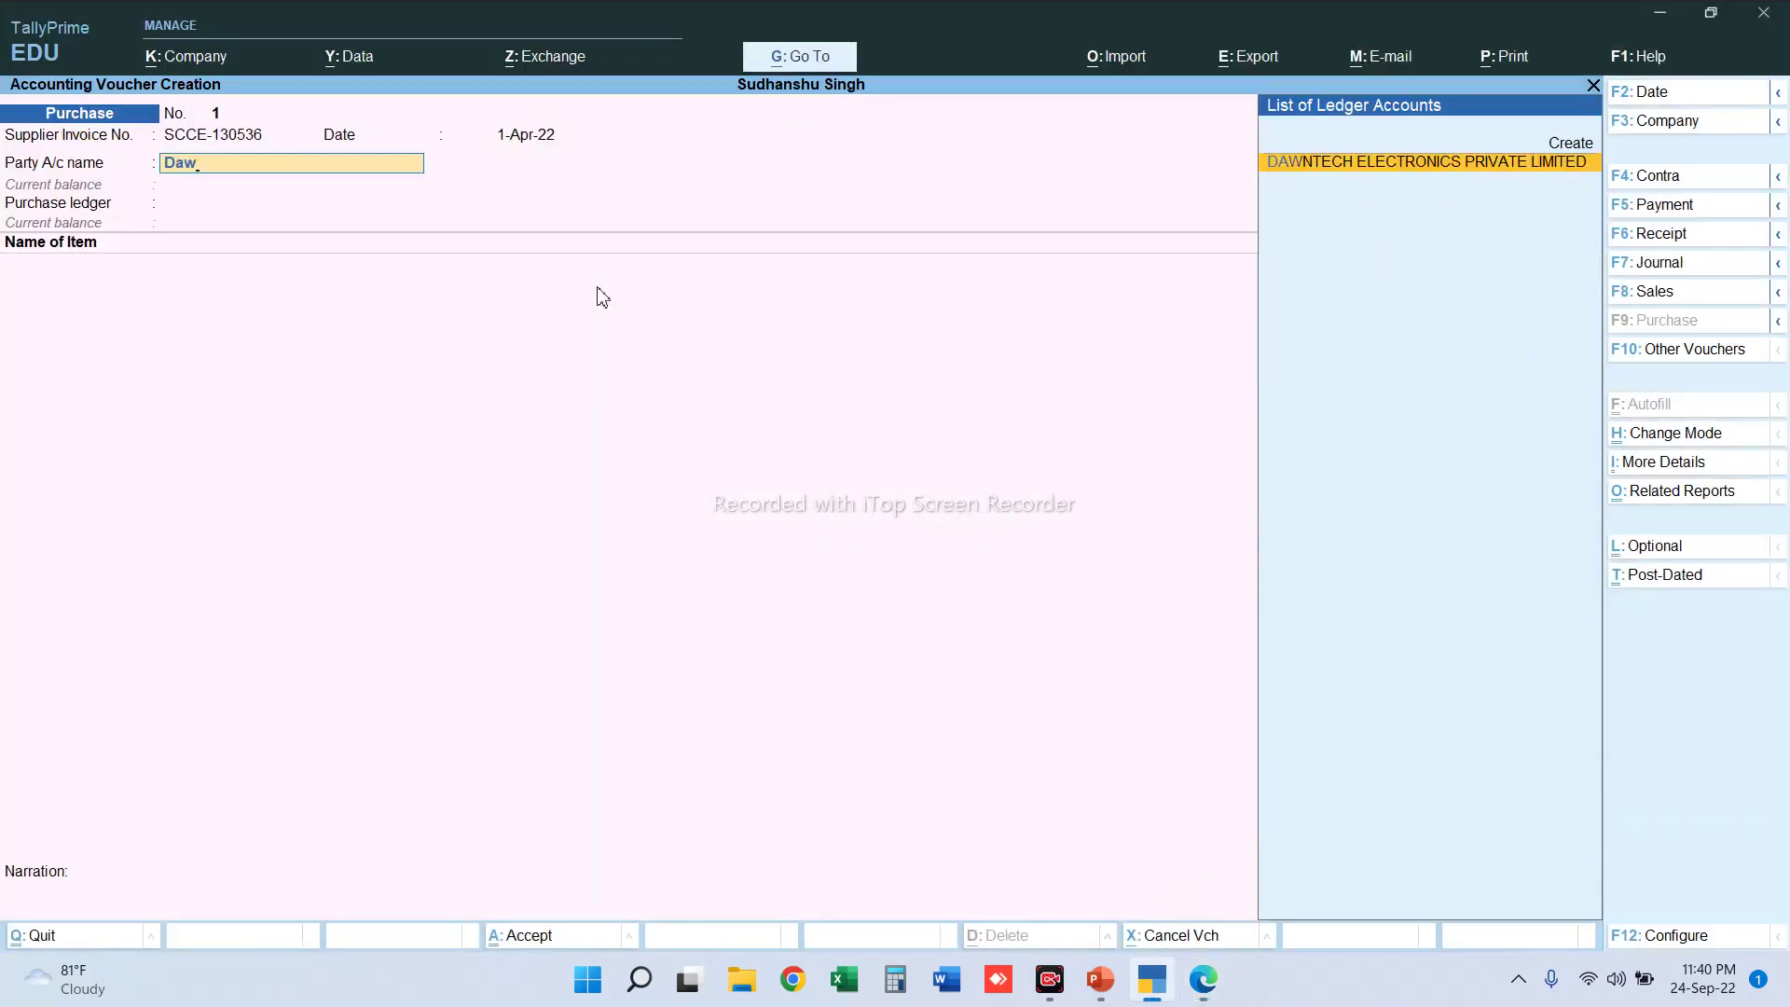
{"action": "key", "text": "Return"}
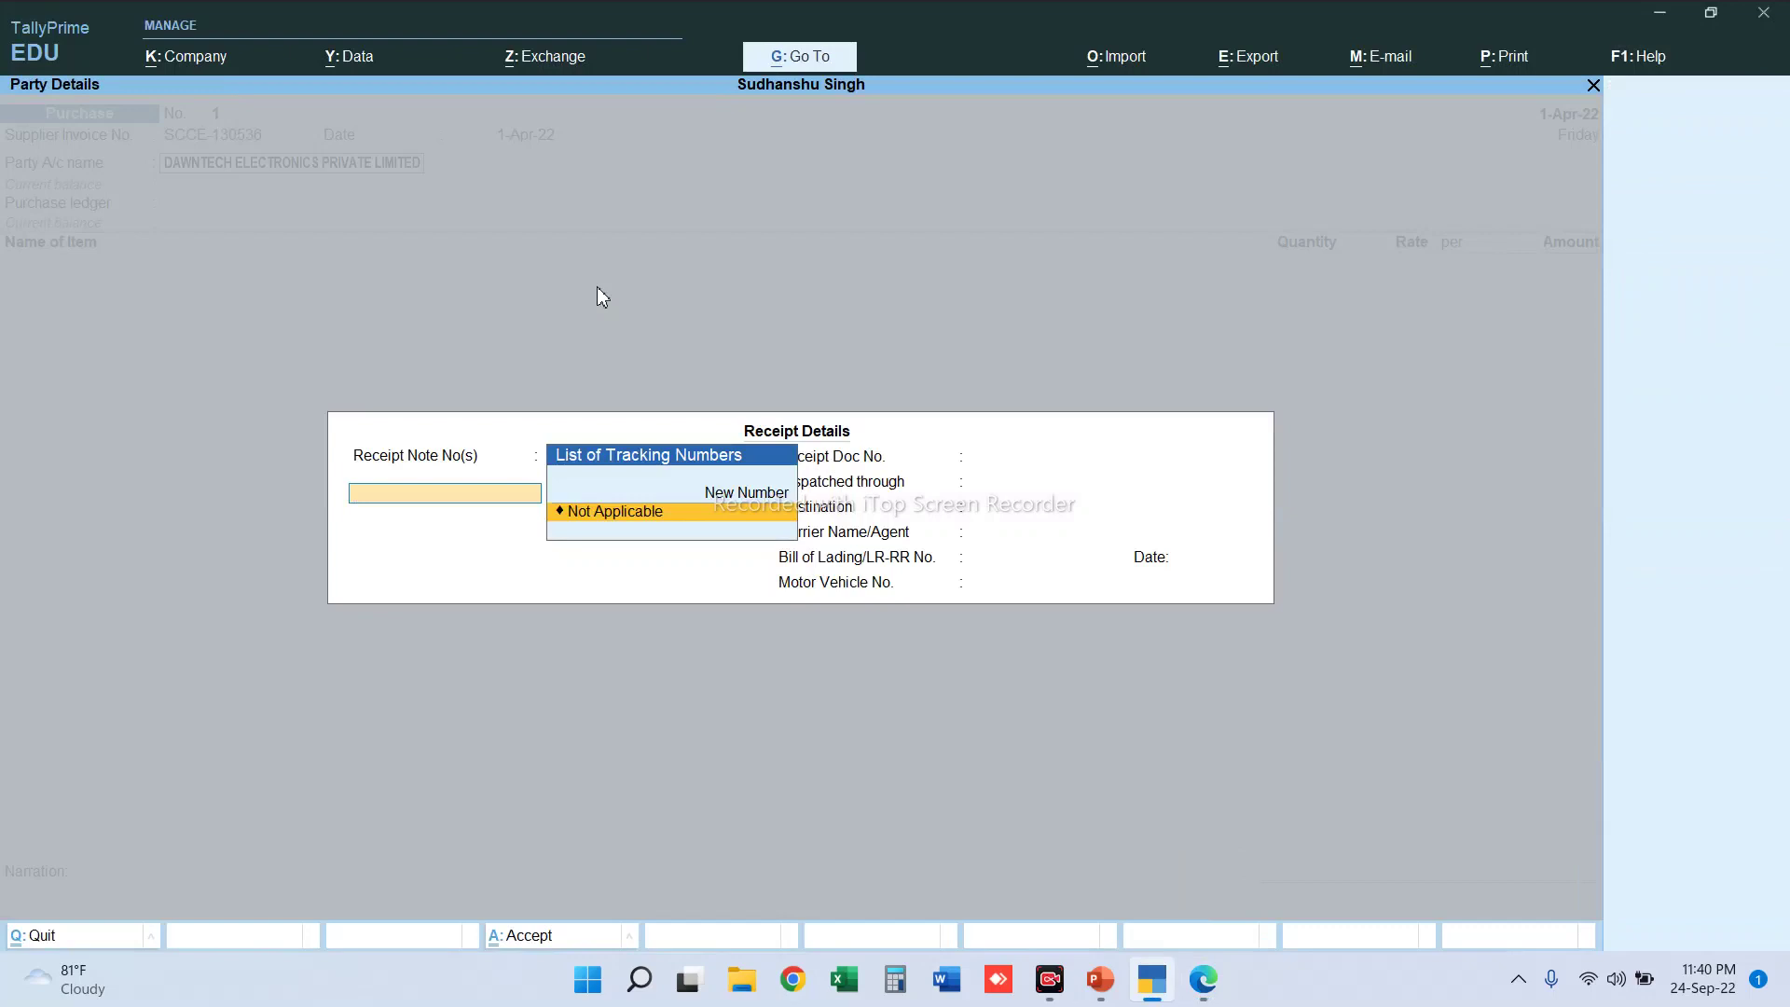
{"action": "key", "text": "ctrl+a"}
{"action": "key", "text": "ctrl+a"}
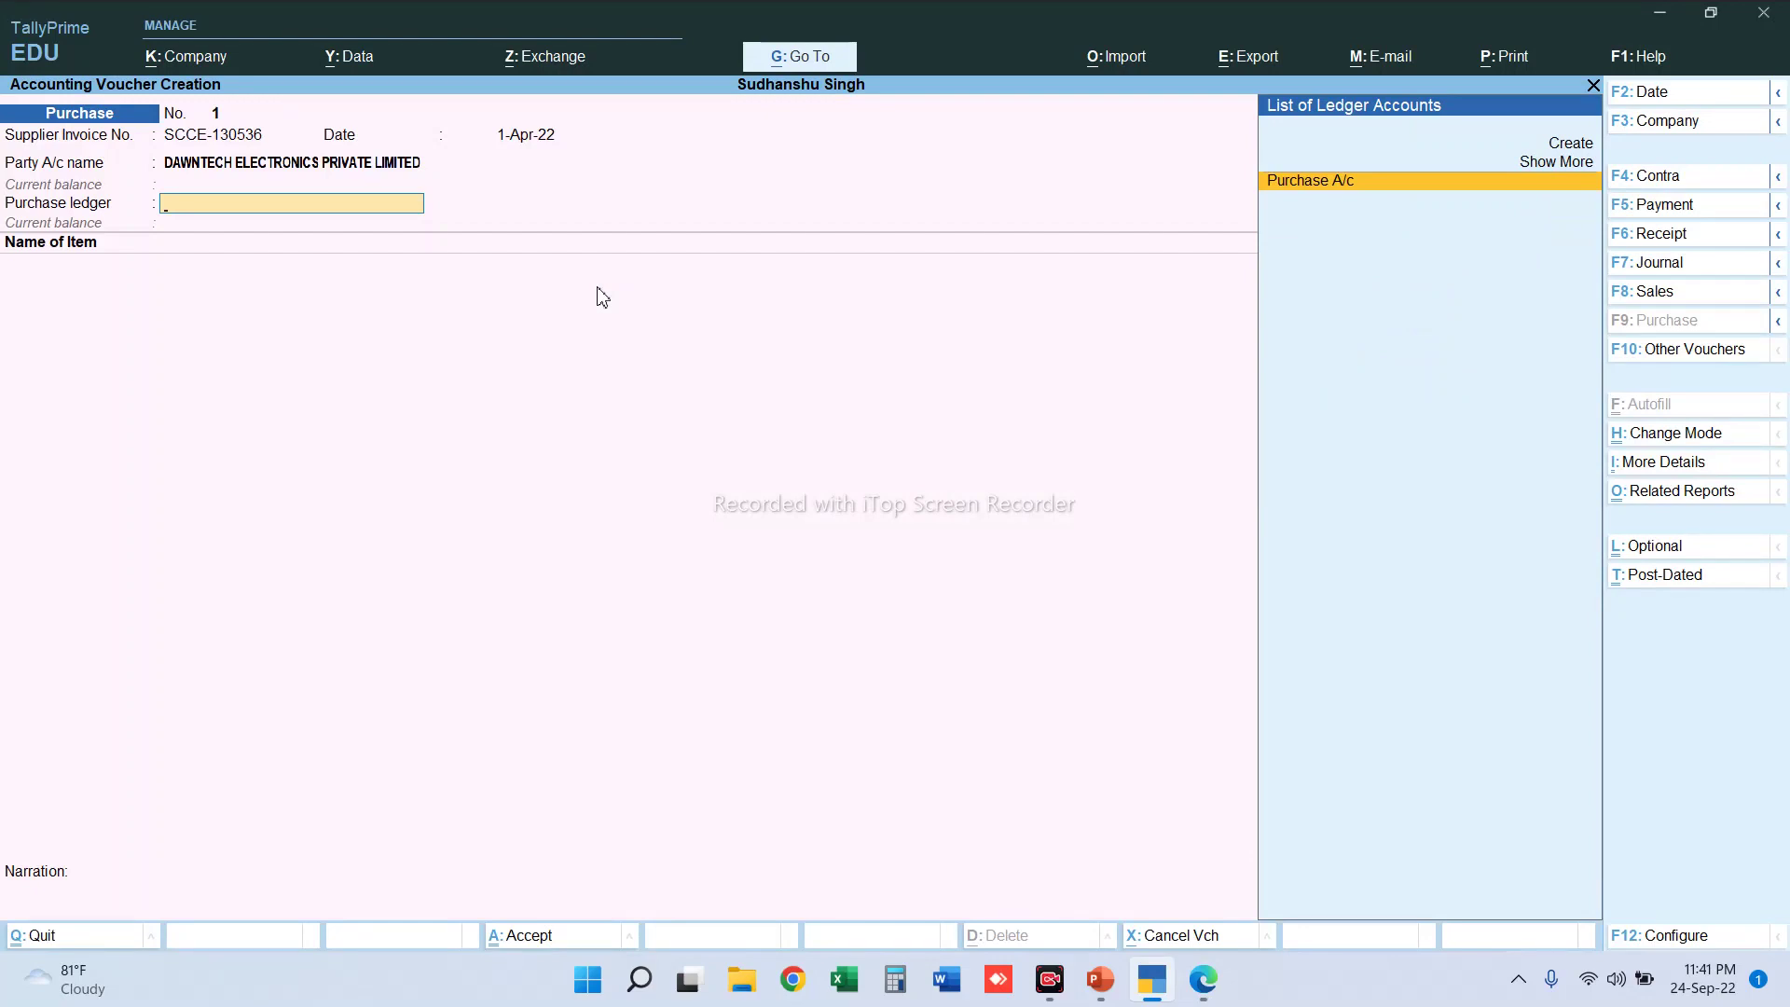
{"action": "key", "text": "Return"}
- Check the item description on the invoice in Edge, and start a new stock item named LG 108Cm under Primary in TallyPrime
{"action": "key", "text": "alt+Tab"}
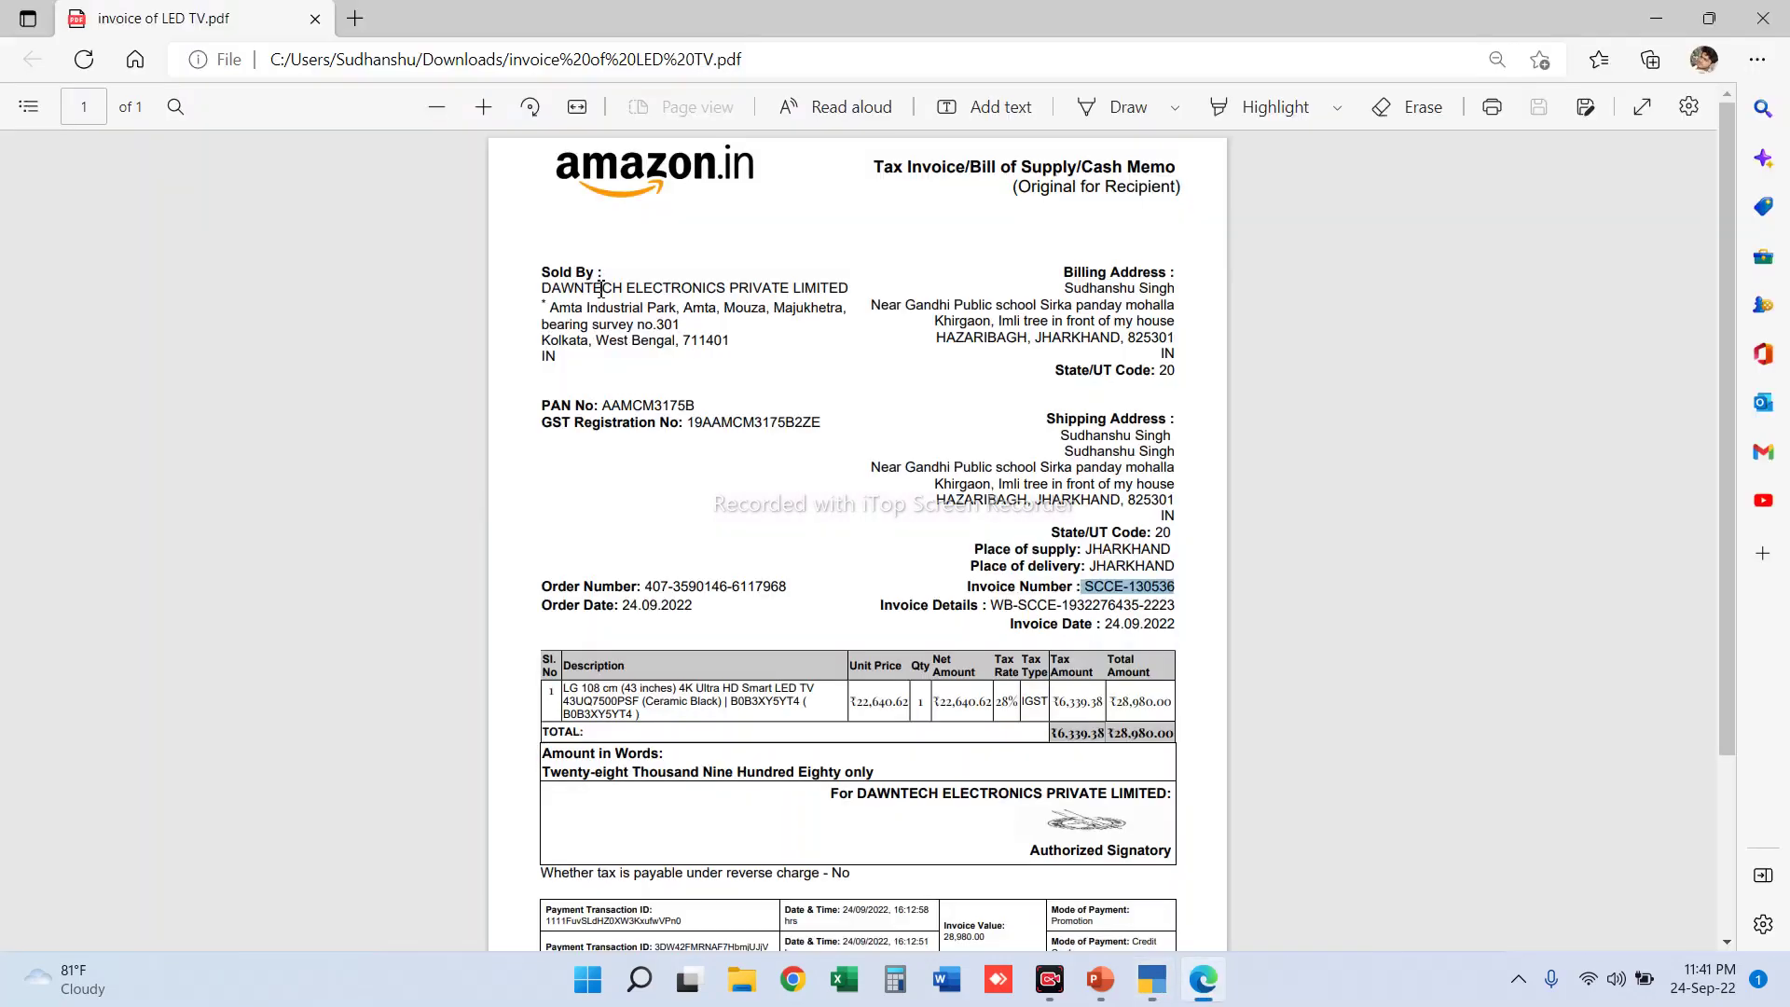
{"action": "key", "text": "alt+Tab"}
{"action": "key", "text": "super"}
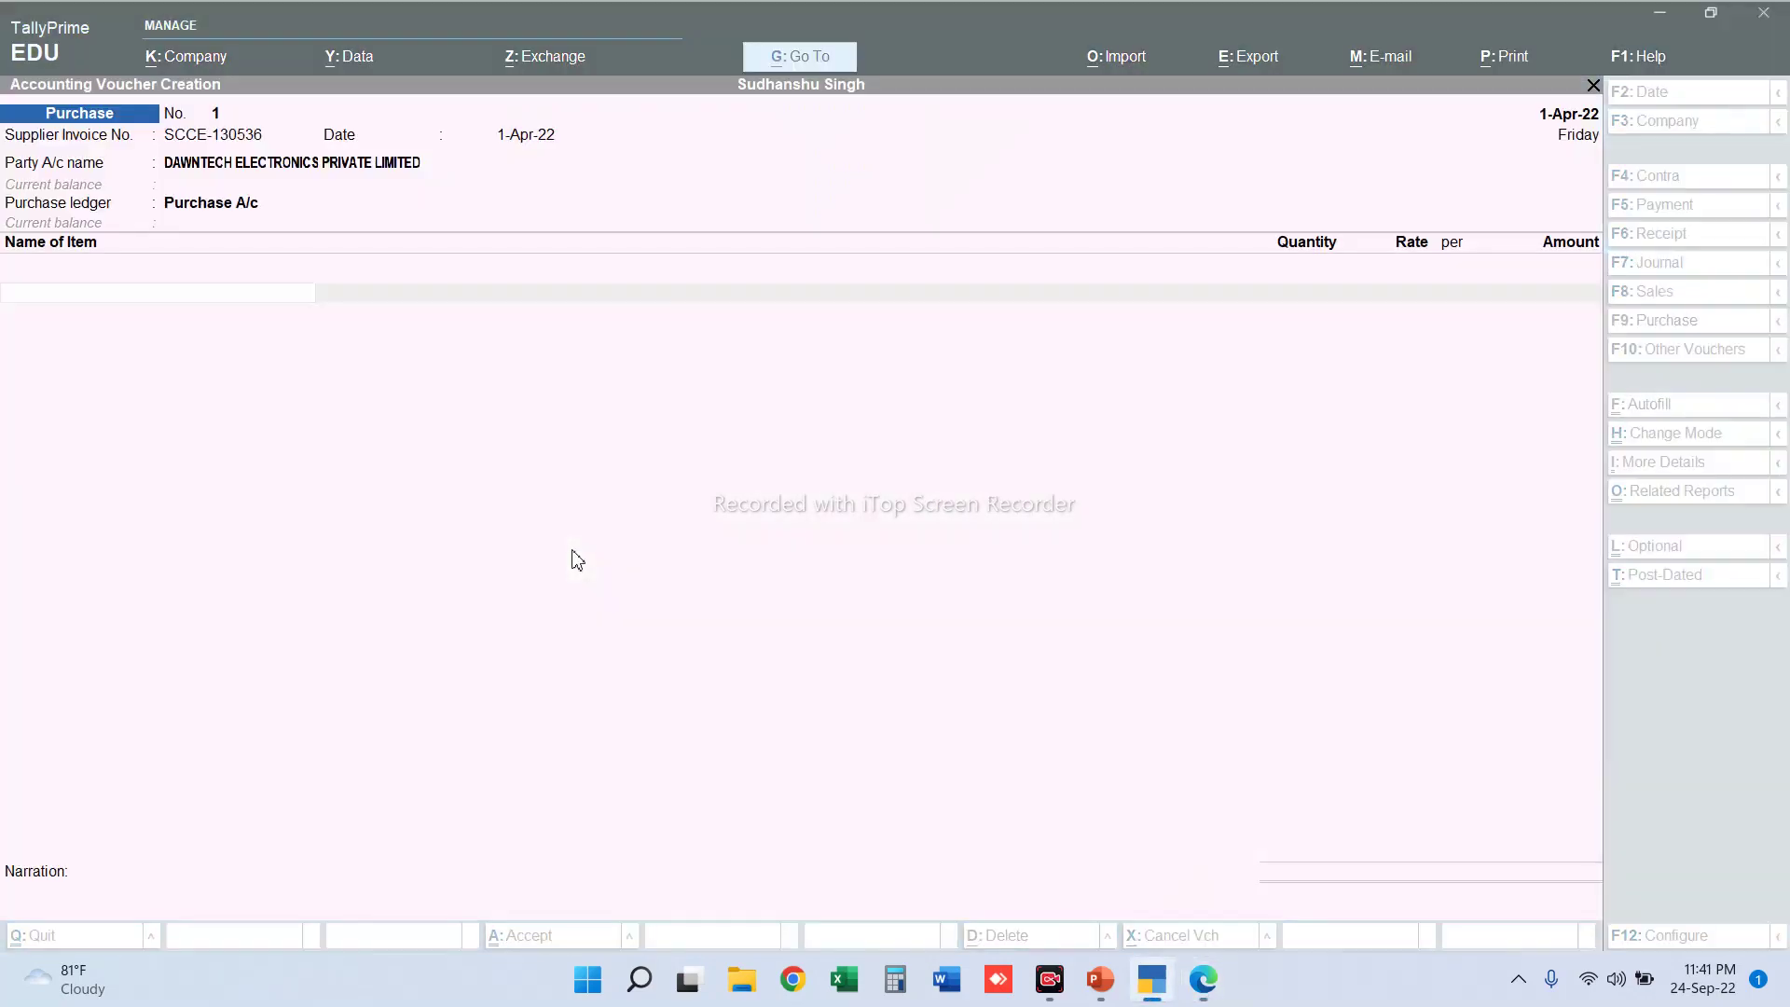
{"action": "type", "text": "l"}
{"action": "key", "text": "Escape"}
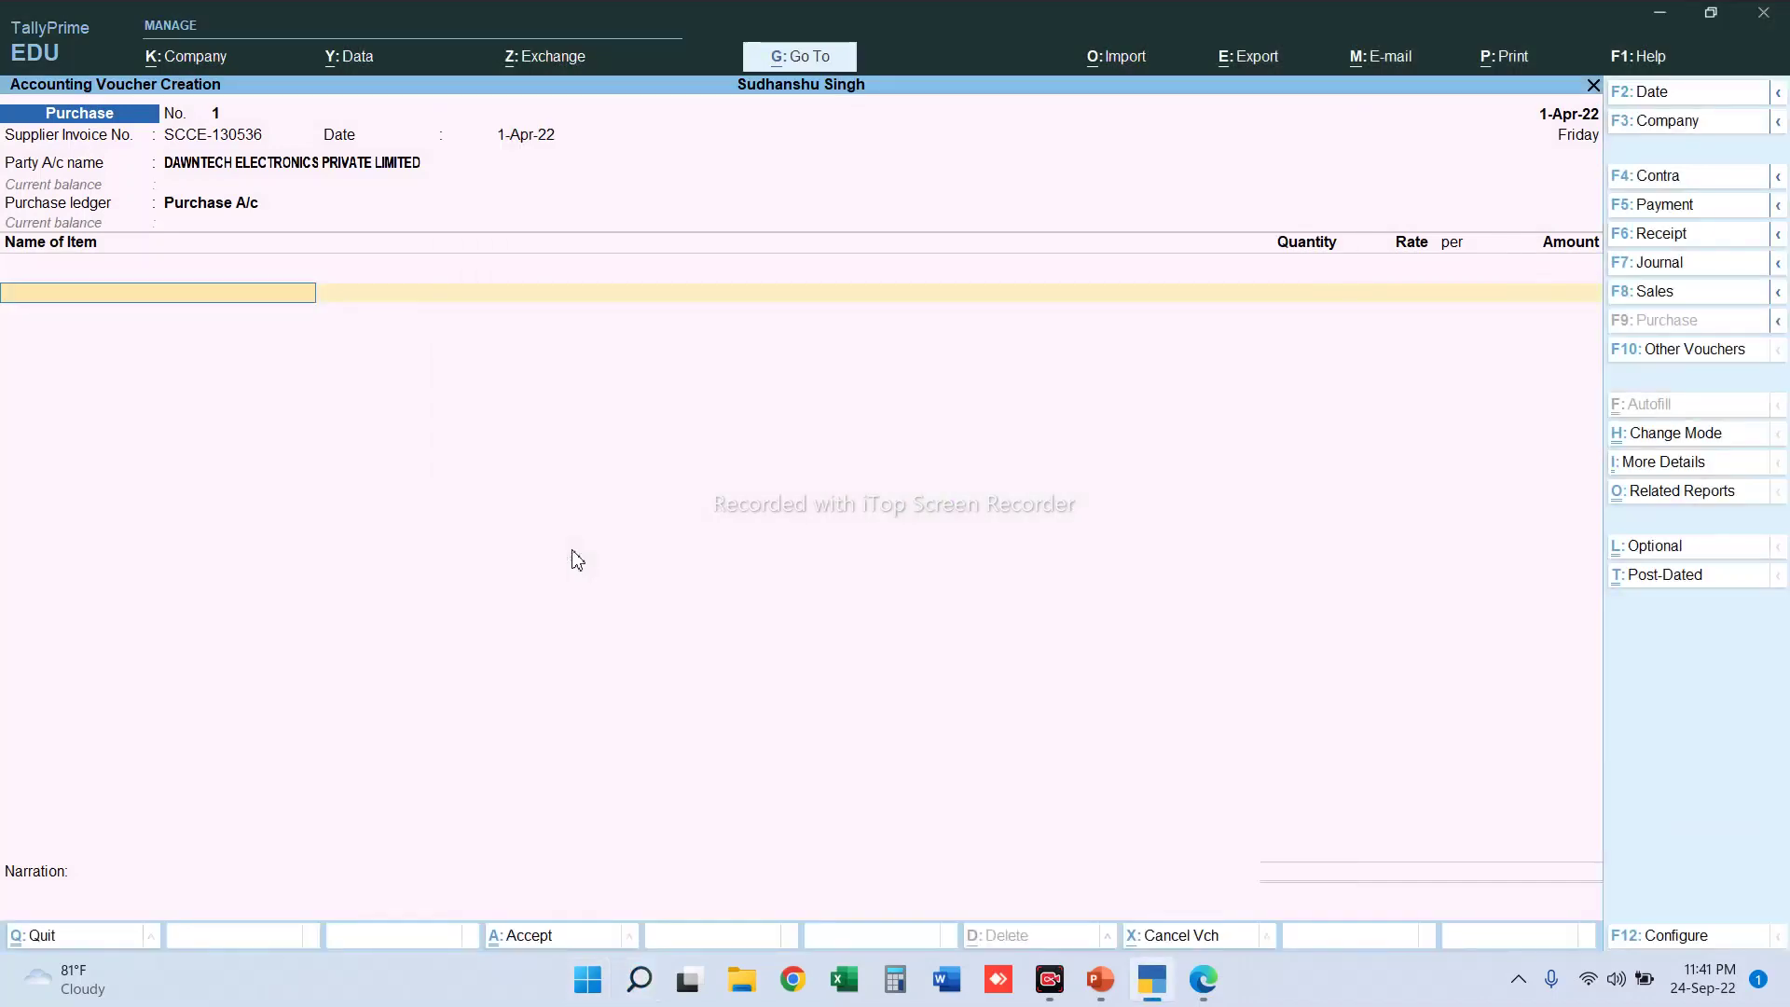
{"action": "type", "text": "l"}
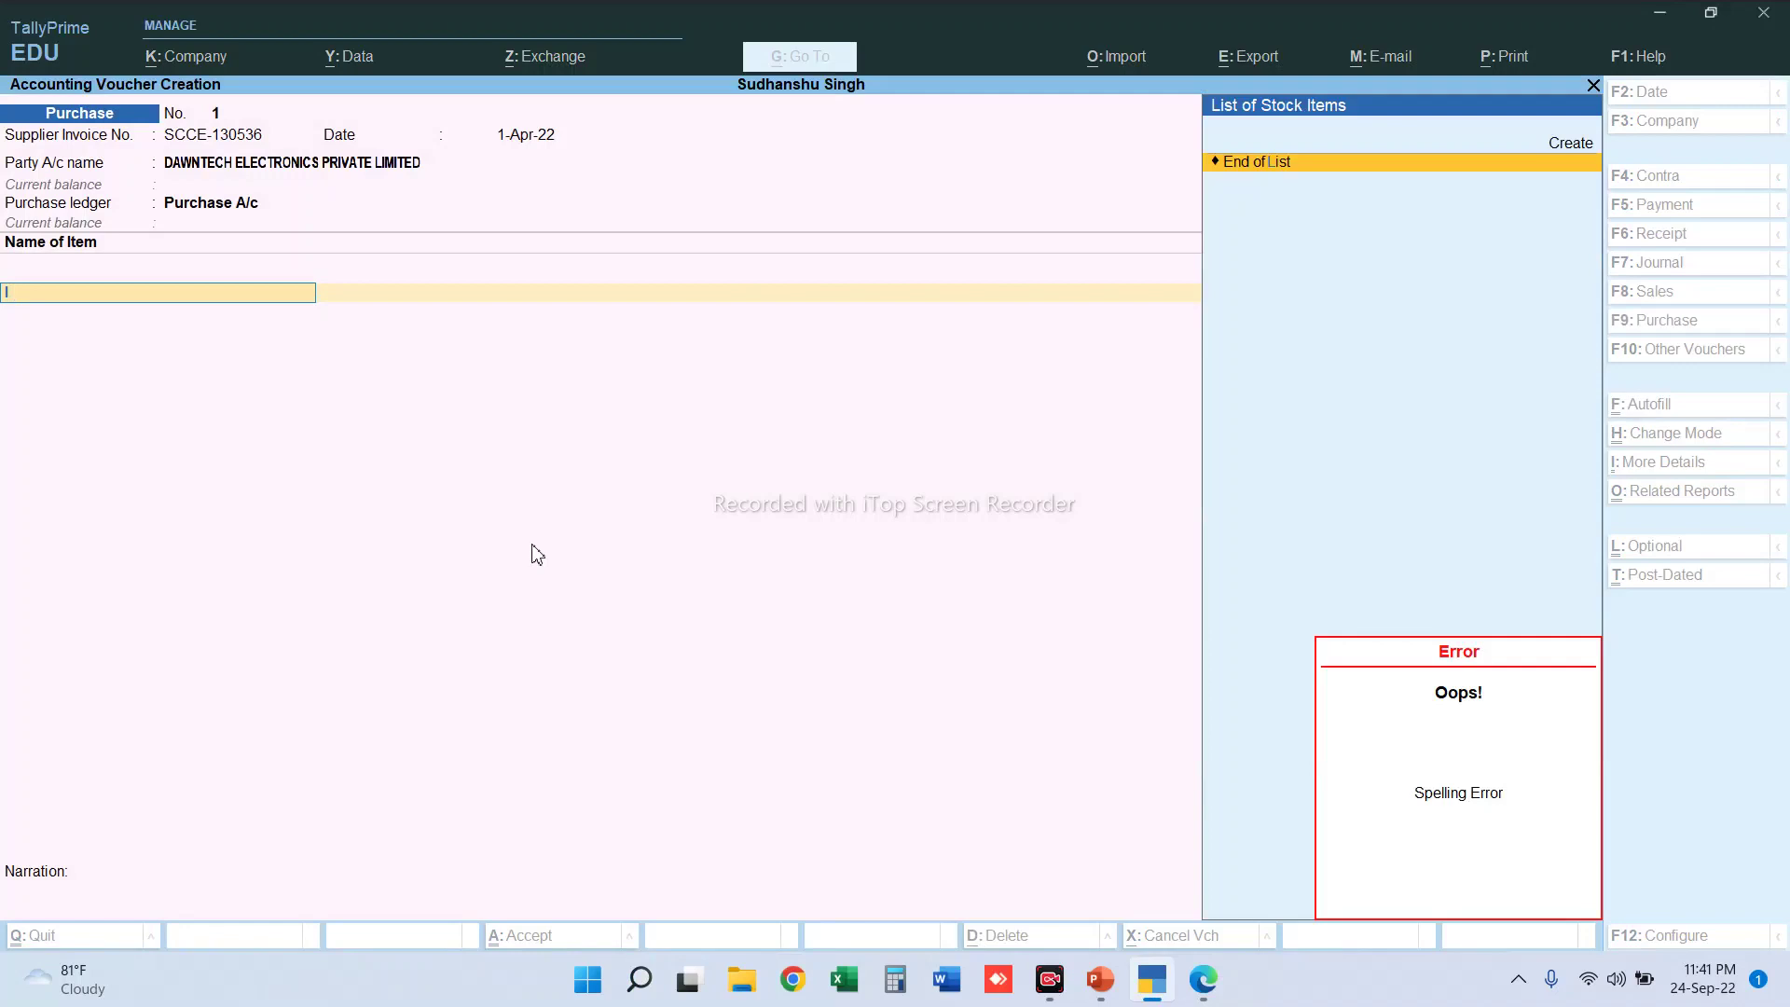
{"action": "key", "text": "alt+c"}
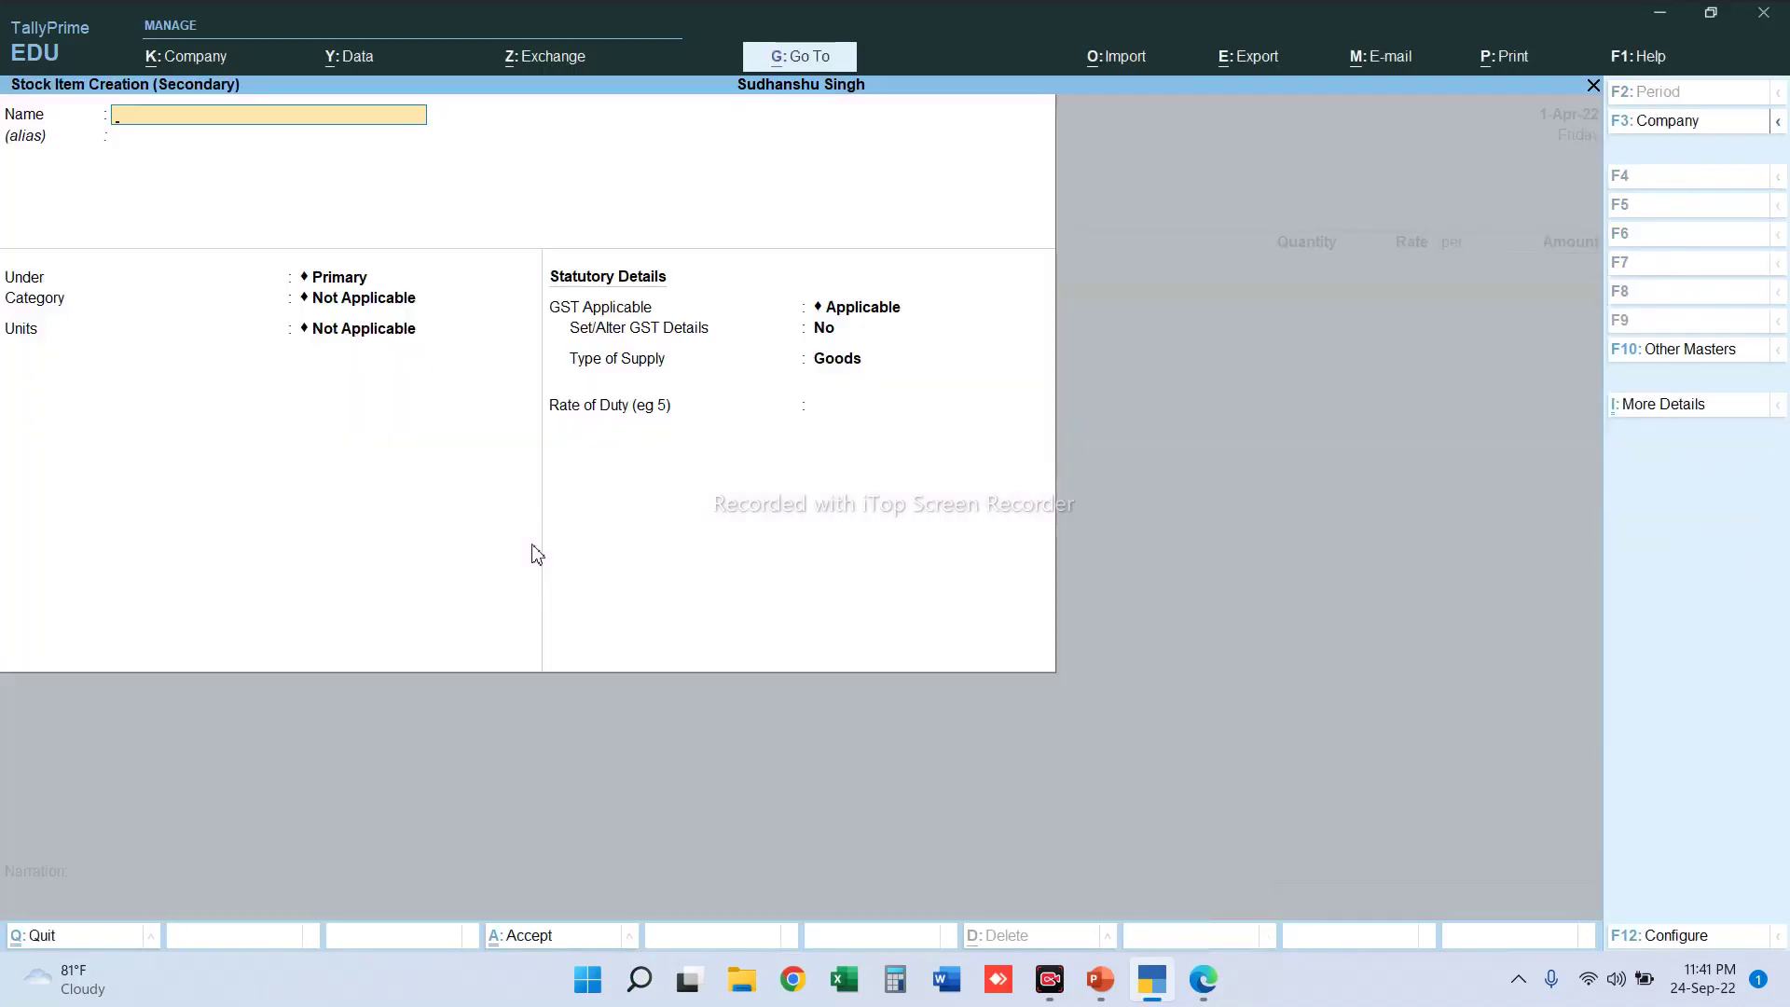
{"action": "type", "text": "LG 108Cm"}
{"action": "key", "text": "Return"}
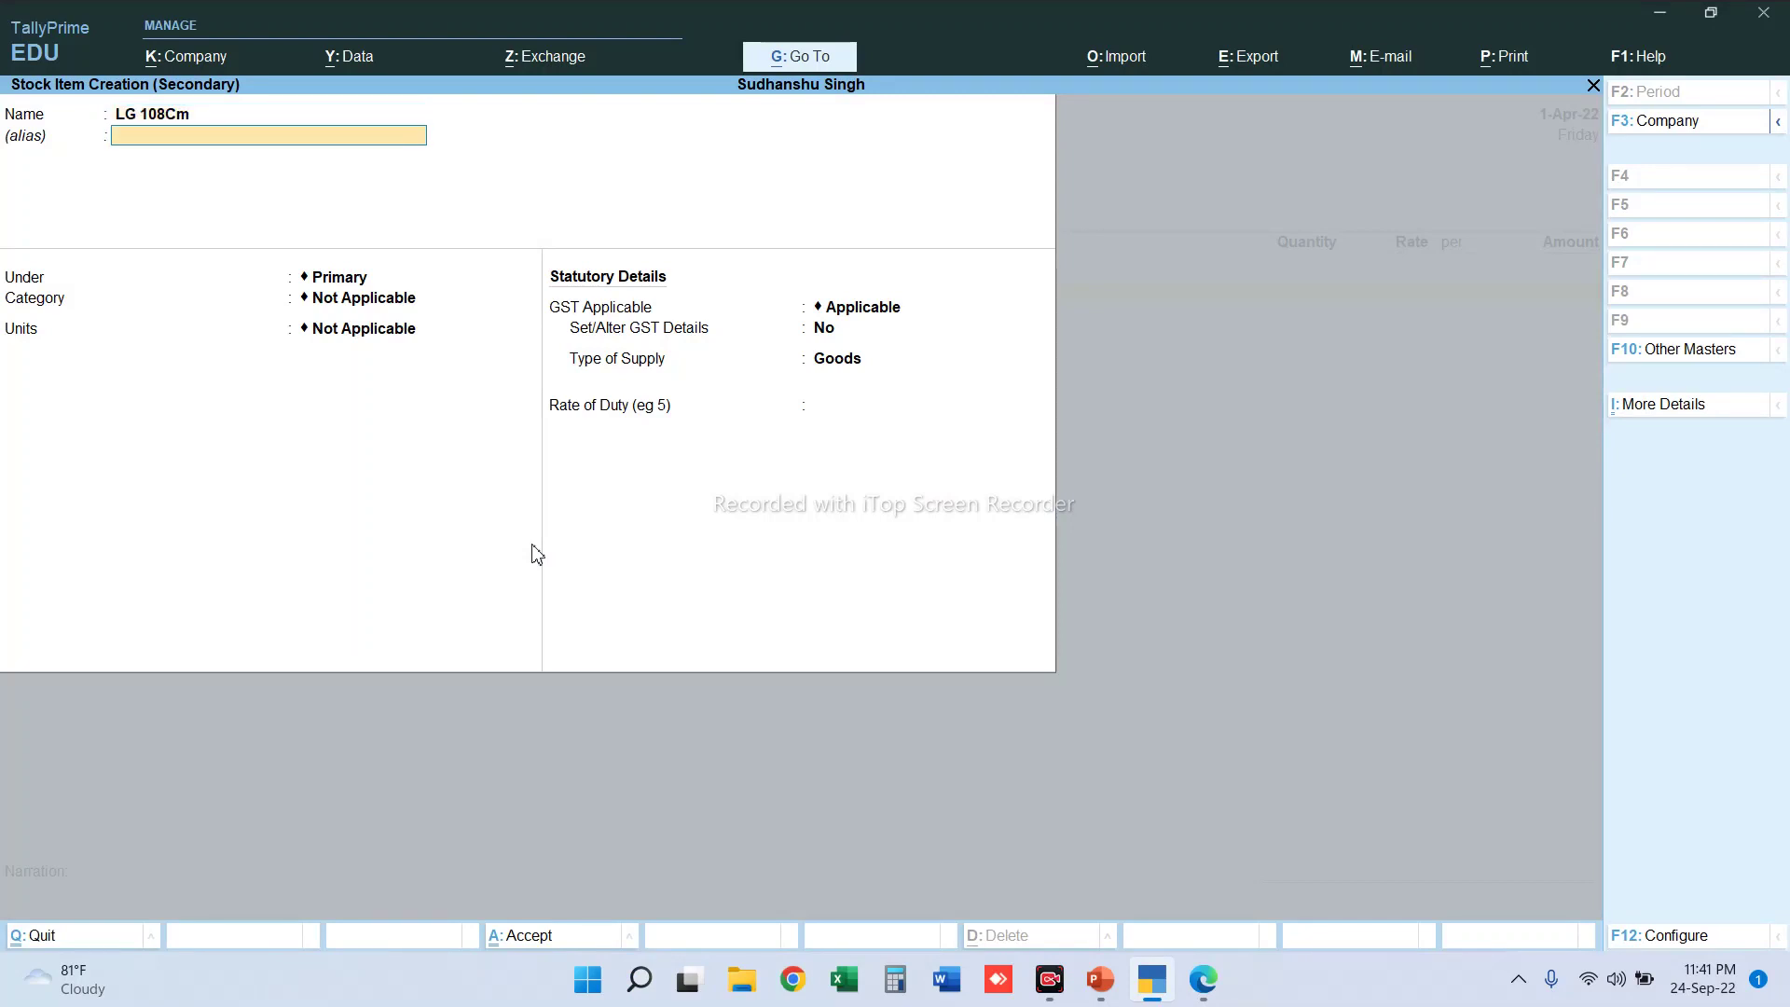
{"action": "key", "text": "Return"}
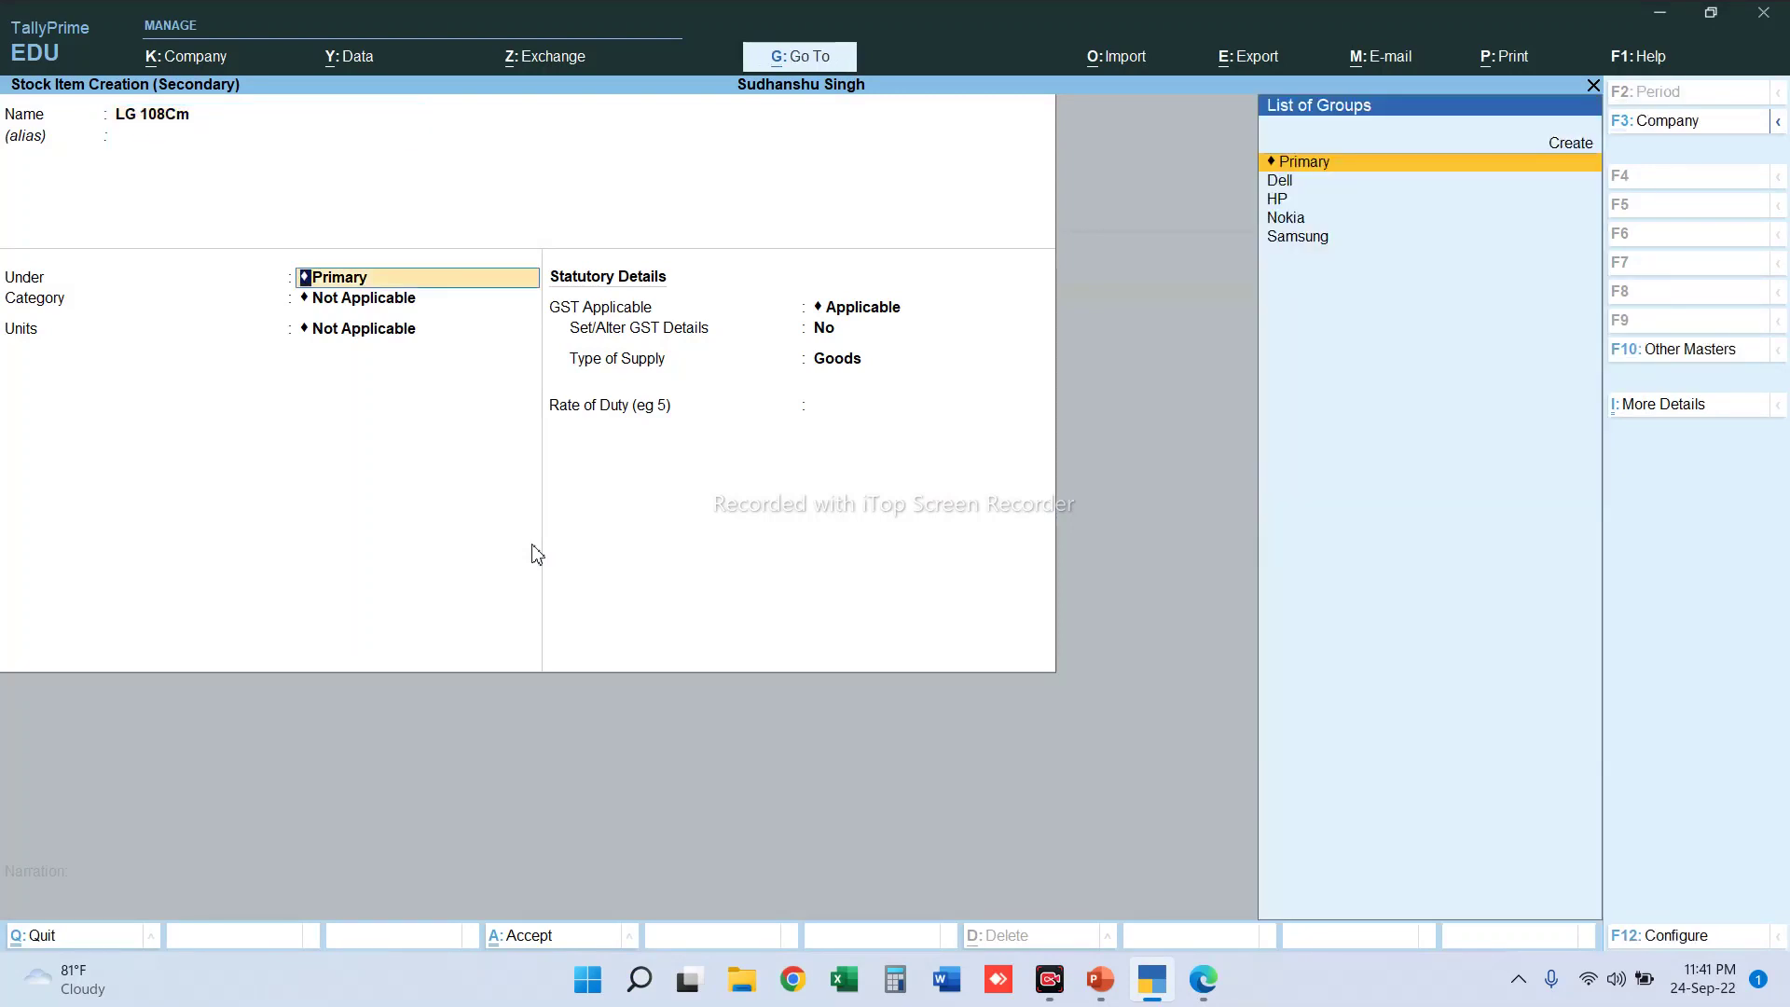
{"action": "key", "text": "Return"}
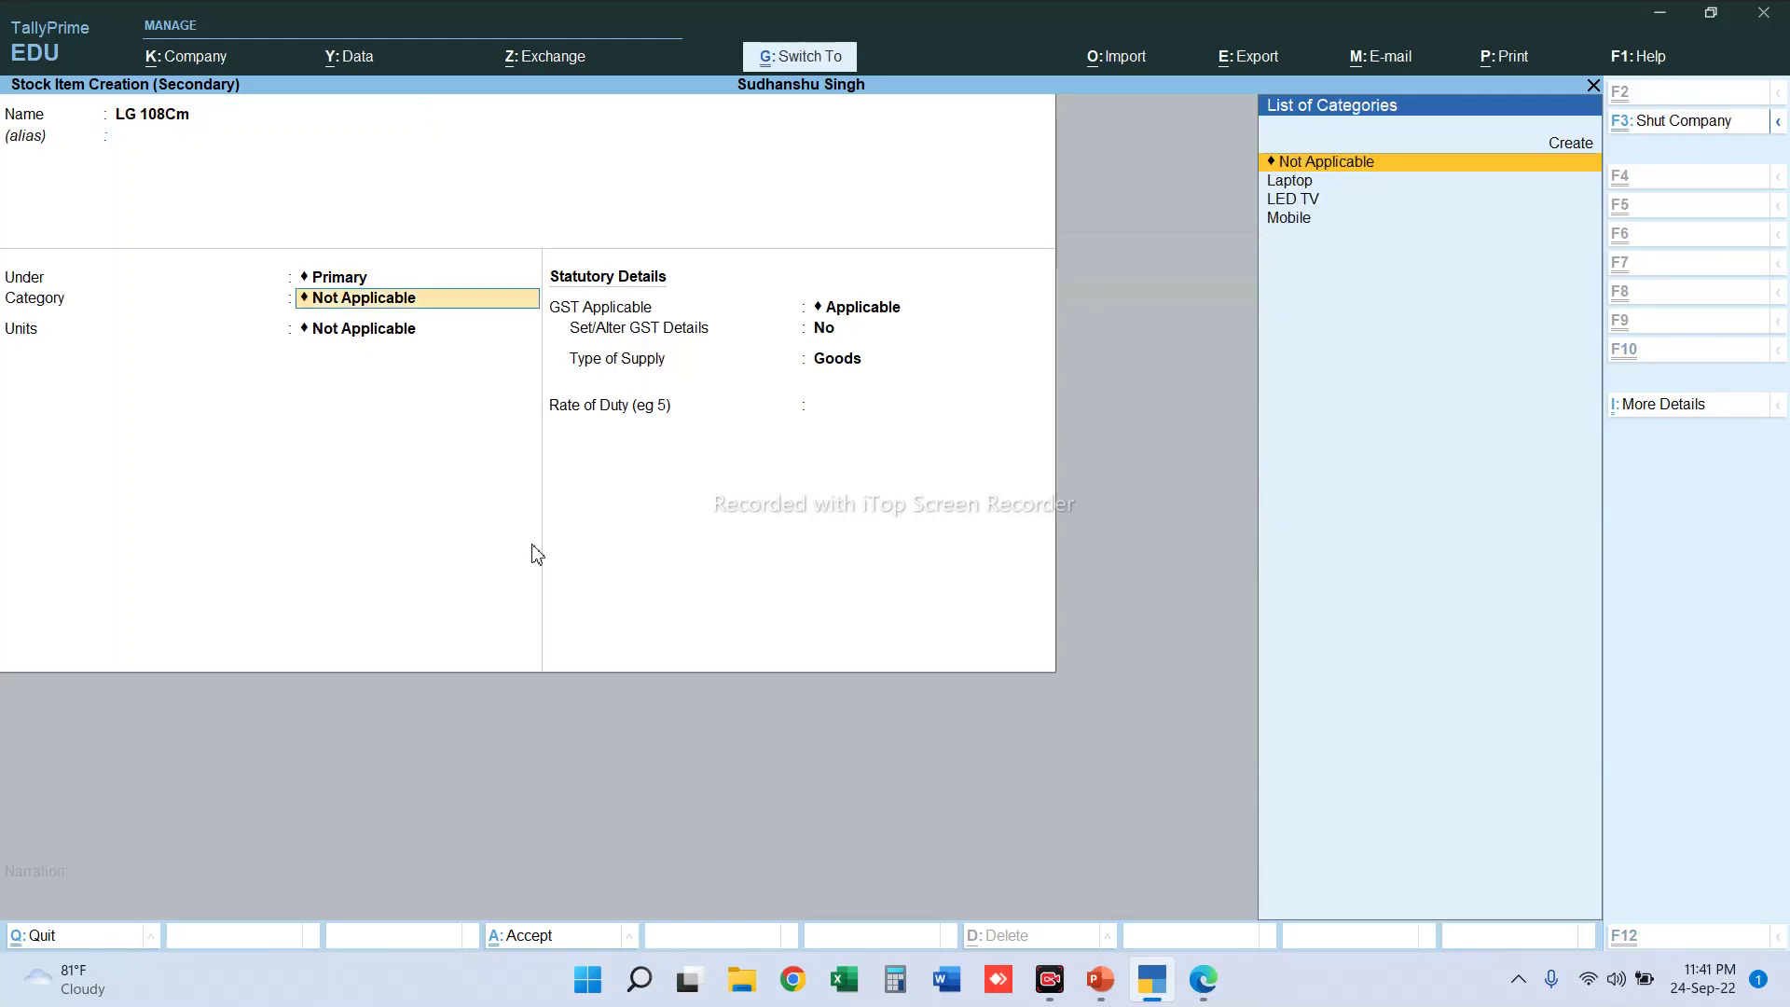
- Set the stock item's category to LED TV and units to Nos, keep GST Applicable with supply type Goods, and save it
{"action": "key", "text": "ctrl"}
{"action": "key", "text": "Down"}
{"action": "key", "text": "Down"}
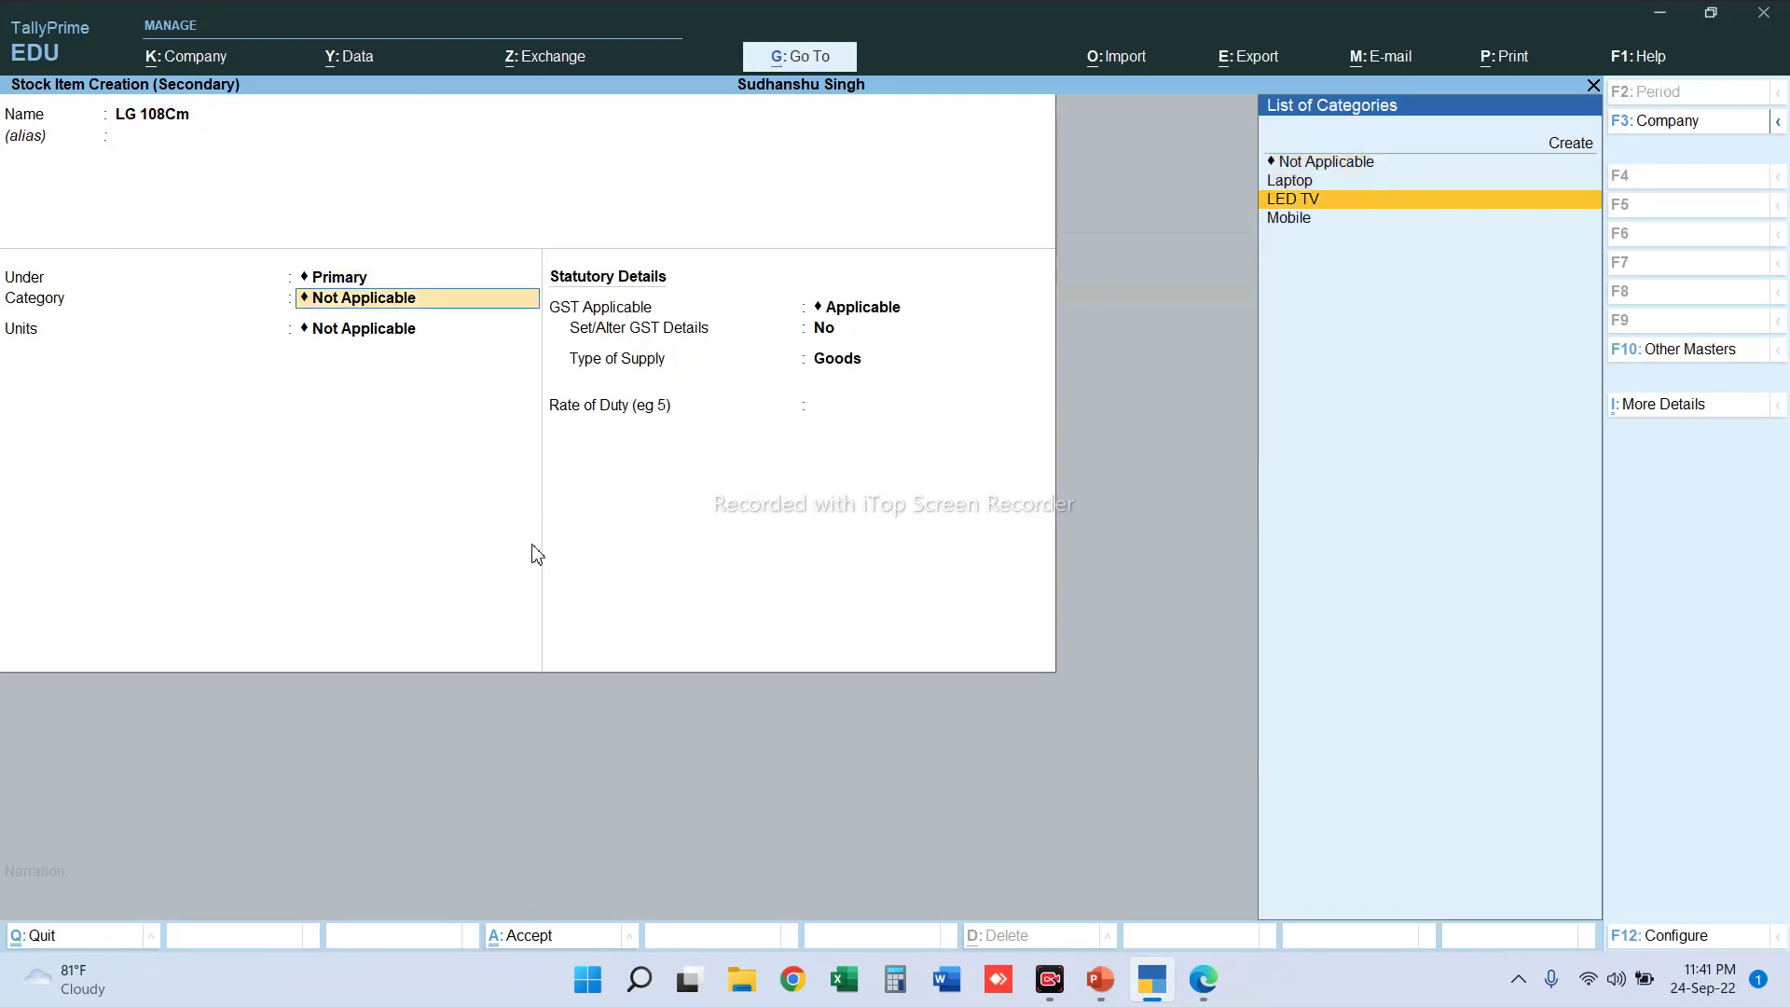
{"action": "key", "text": "Return"}
{"action": "key", "text": "Down"}
{"action": "key", "text": "Return"}
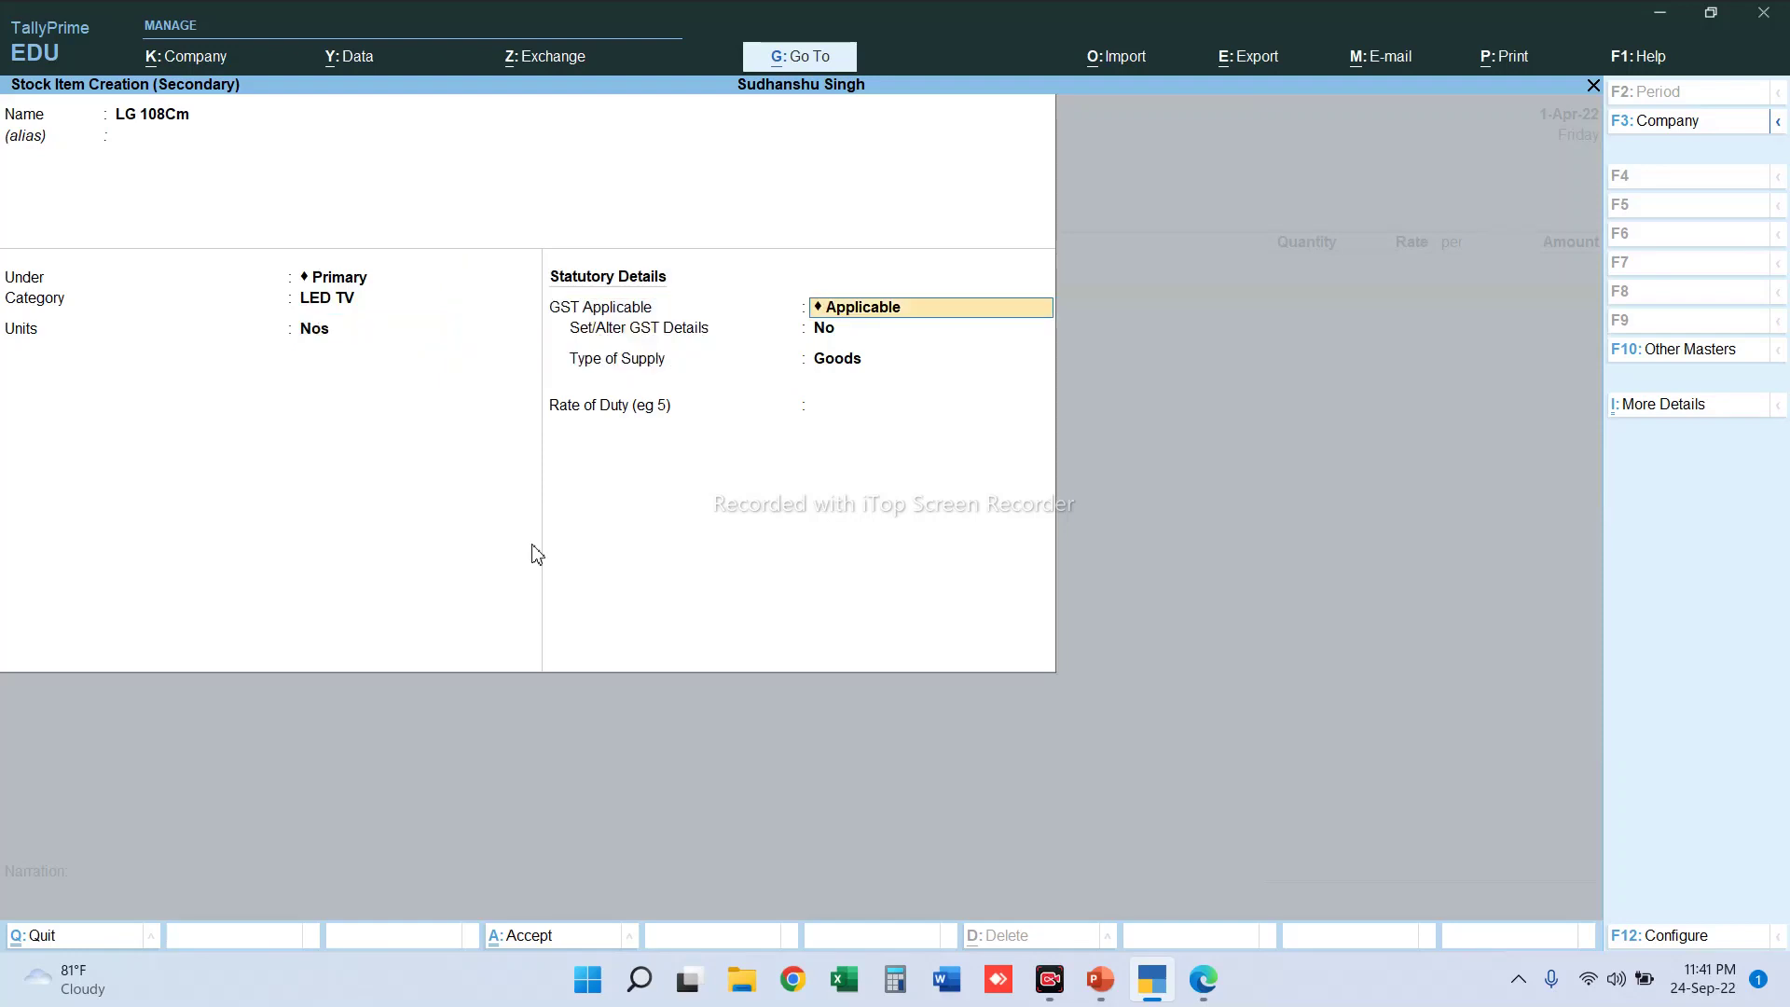
{"action": "key", "text": "Return"}
{"action": "key", "text": "Return"}
{"action": "key", "text": "Return"}
{"action": "key", "text": "Return"}
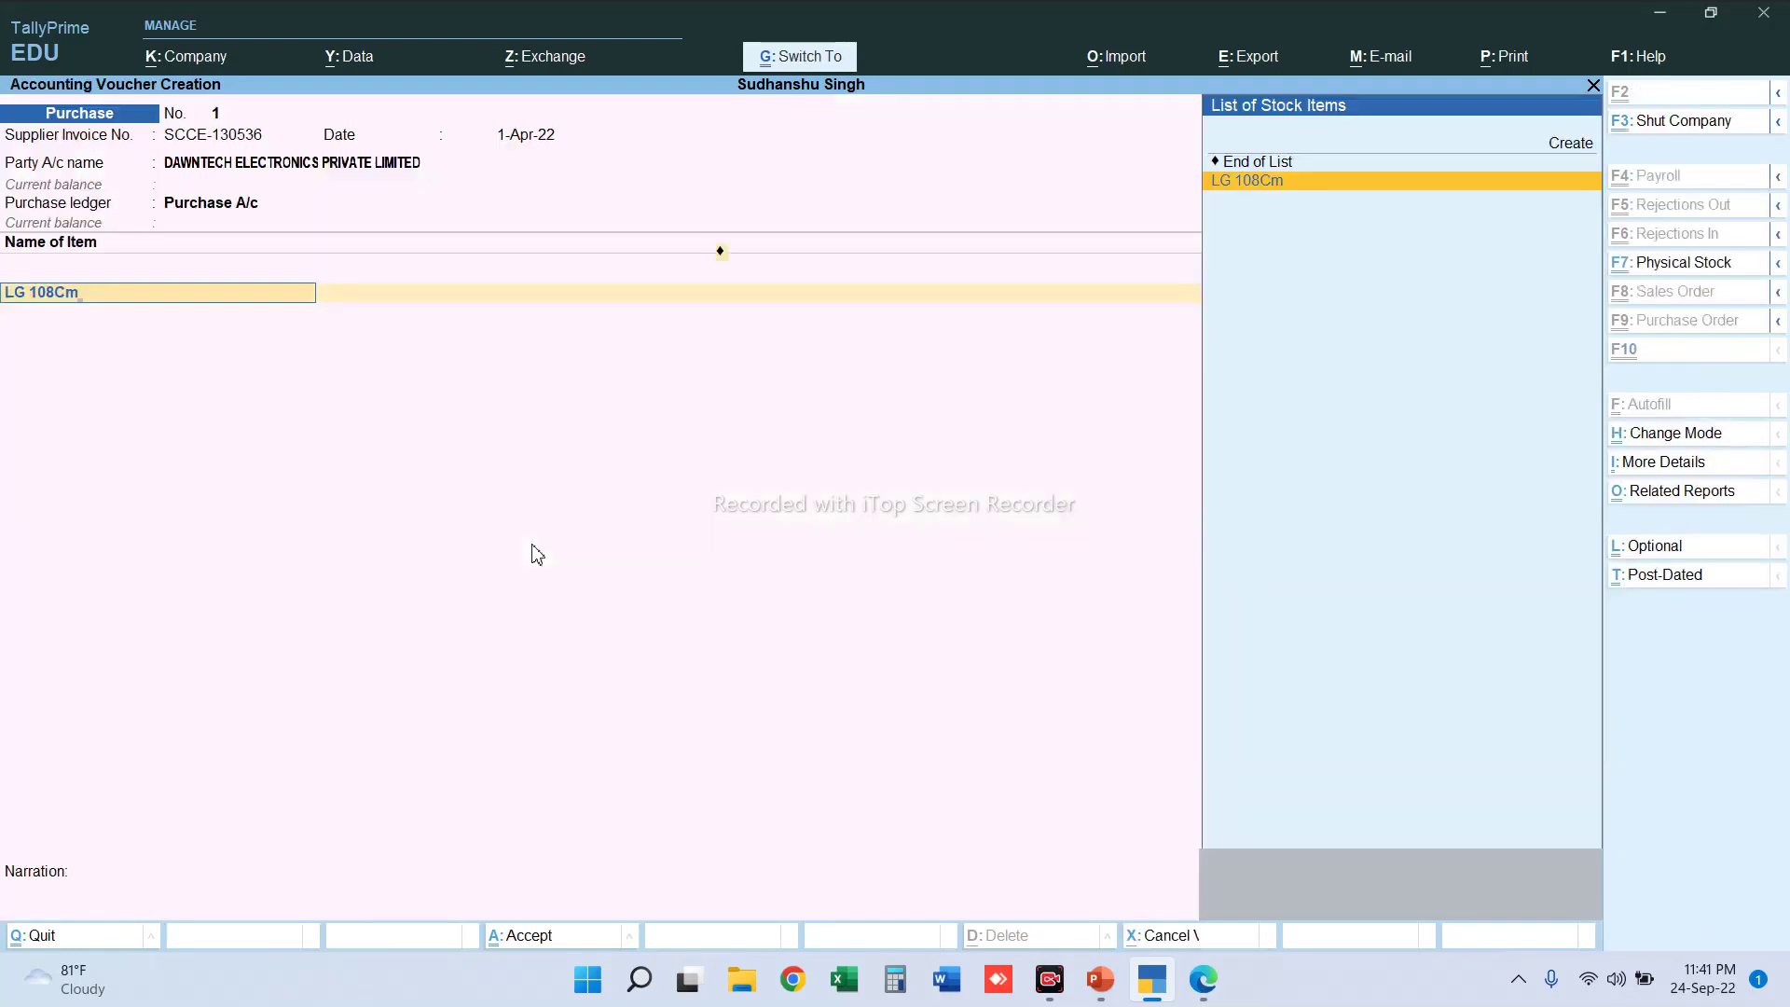
- Allocate a quantity of 1 of LG 108Cm to Godown (MG Road), with the tracking number Not Applicable
{"action": "key", "text": "Return"}
{"action": "key", "text": "Return"}
{"action": "key", "text": "Return"}
{"action": "key", "text": "Return"}
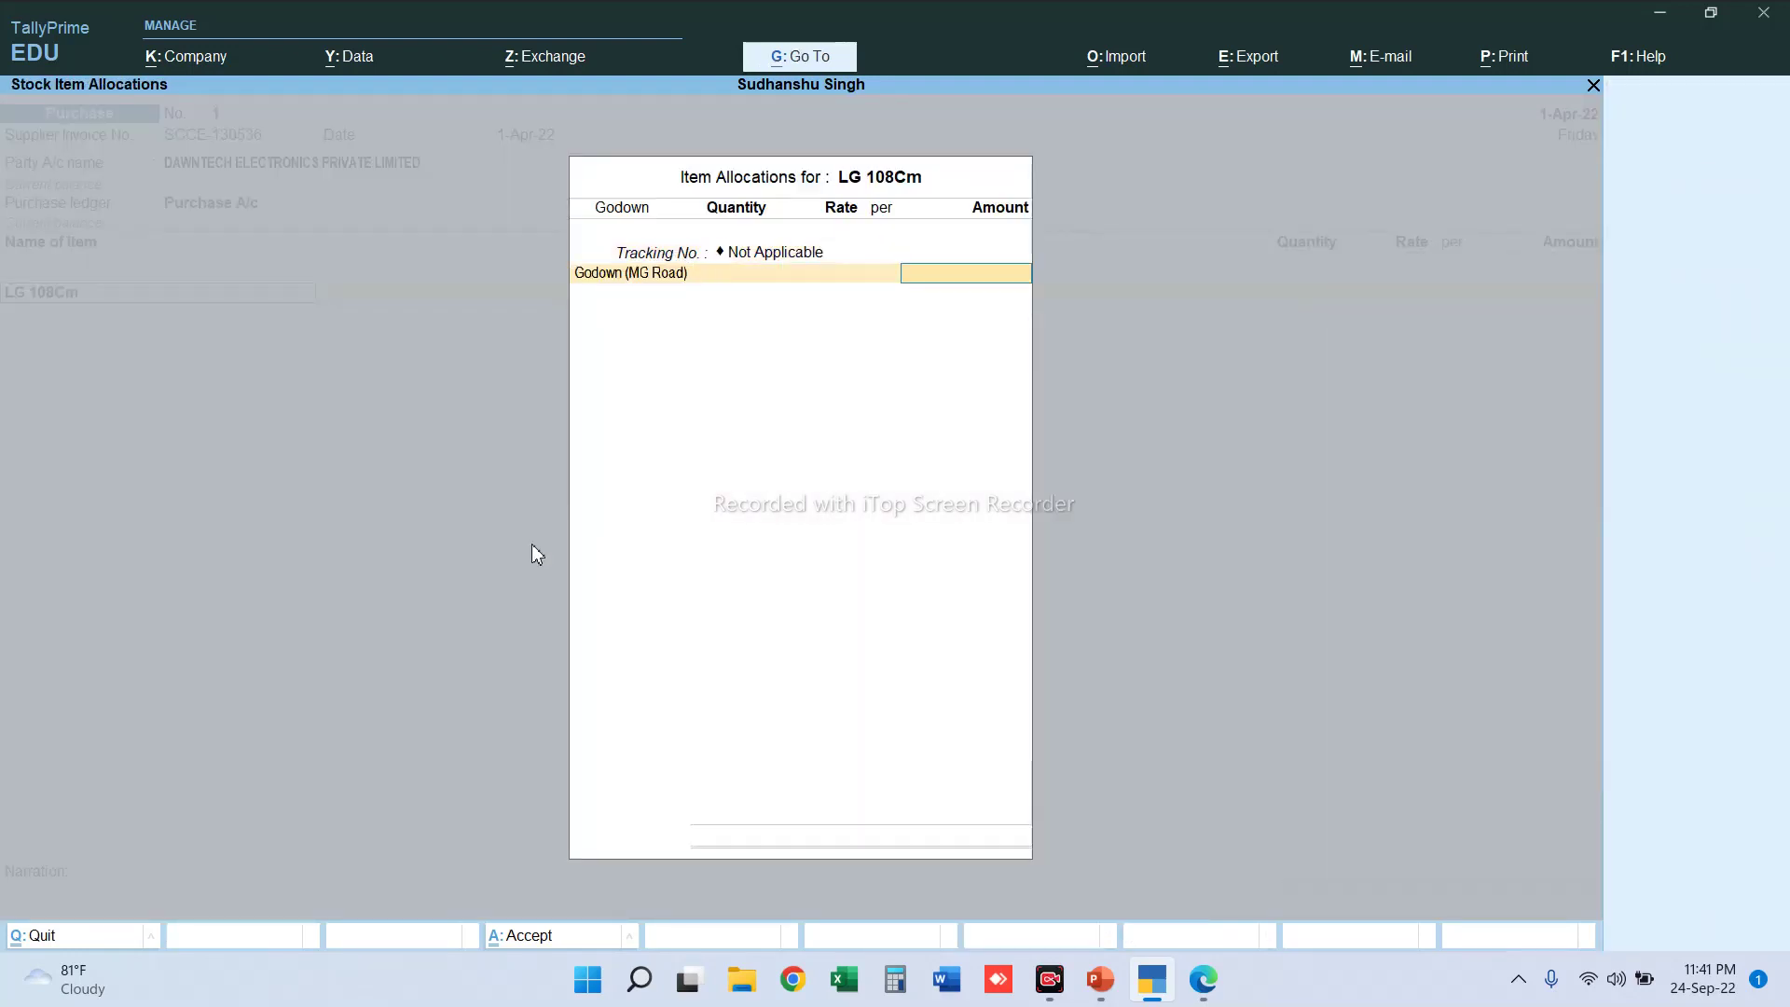
{"action": "key", "text": "ctrl"}
{"action": "key", "text": "BackSpace"}
{"action": "key", "text": "alt+Tab"}
{"action": "type", "text": "1"}
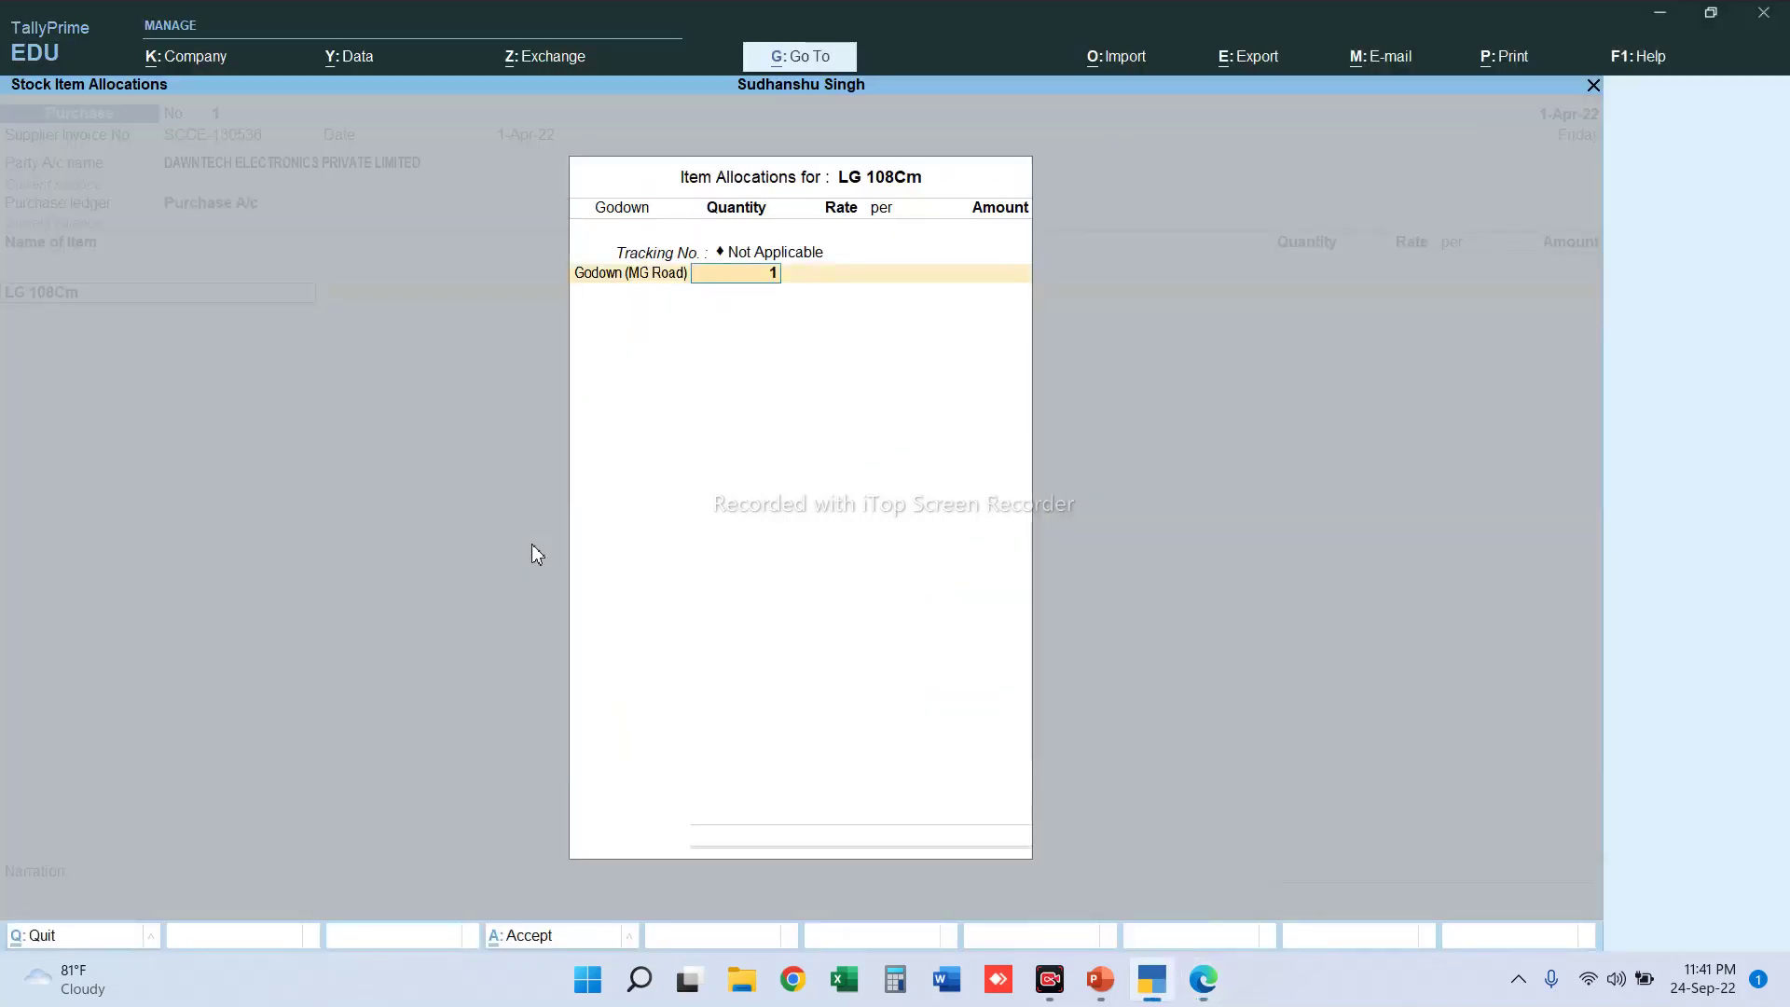
{"action": "key", "text": "Return"}
- Check the unit price on the invoice in Edge, and set the LG 108Cm rate to 22,640.62 in TallyPrime
{"action": "key", "text": "alt+Tab"}
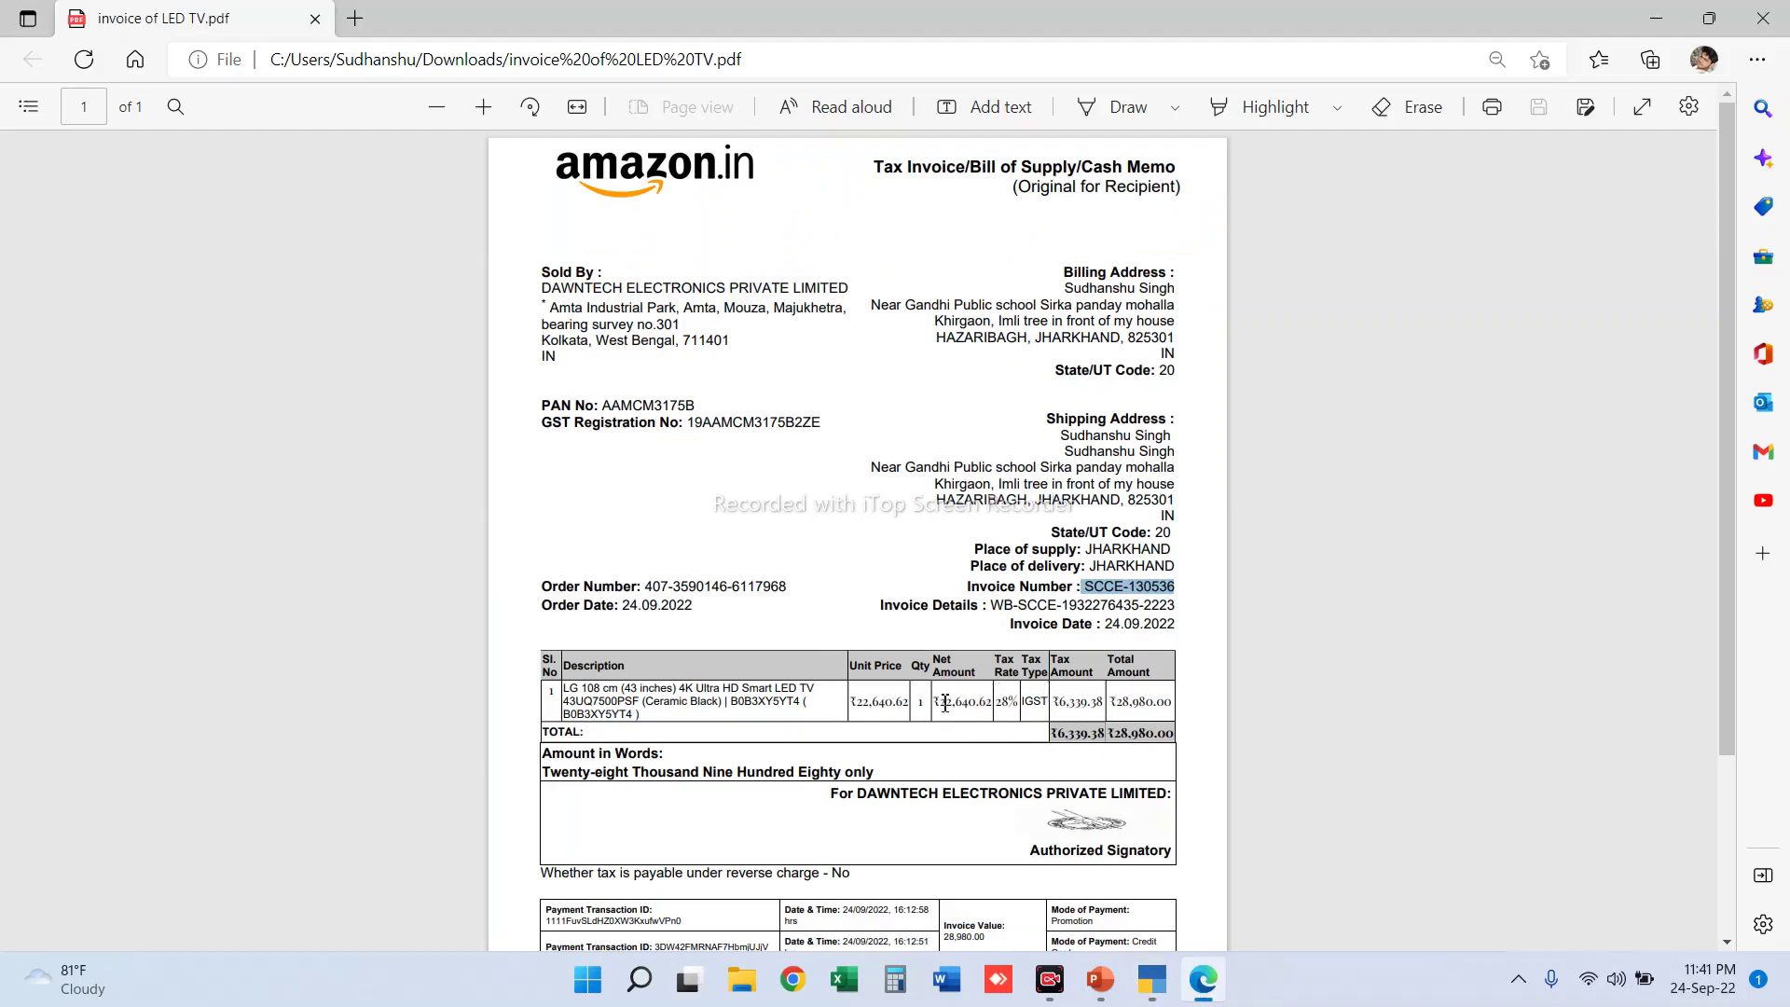
{"action": "key", "text": "alt+Tab"}
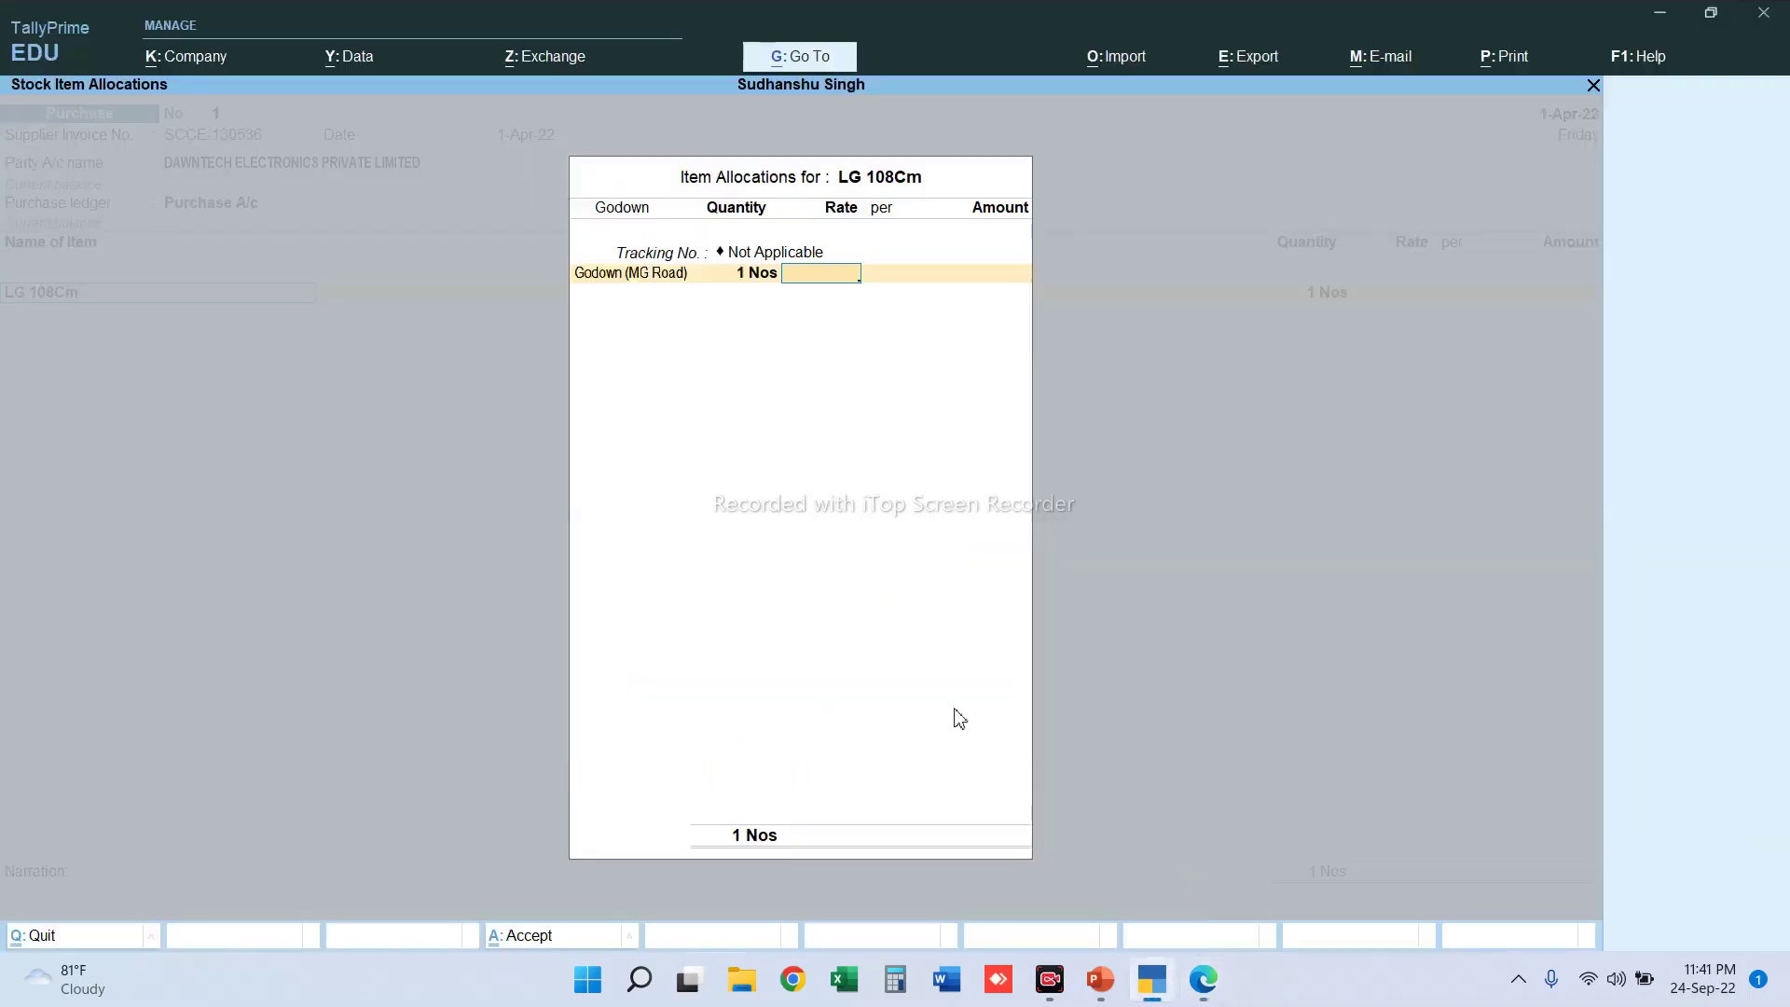
{"action": "key", "text": "alt+Tab"}
{"action": "key", "text": "alt+Tab"}
{"action": "type", "text": "22,"}
{"action": "type", "text": "640"}
{"action": "key", "text": "alt+Tab"}
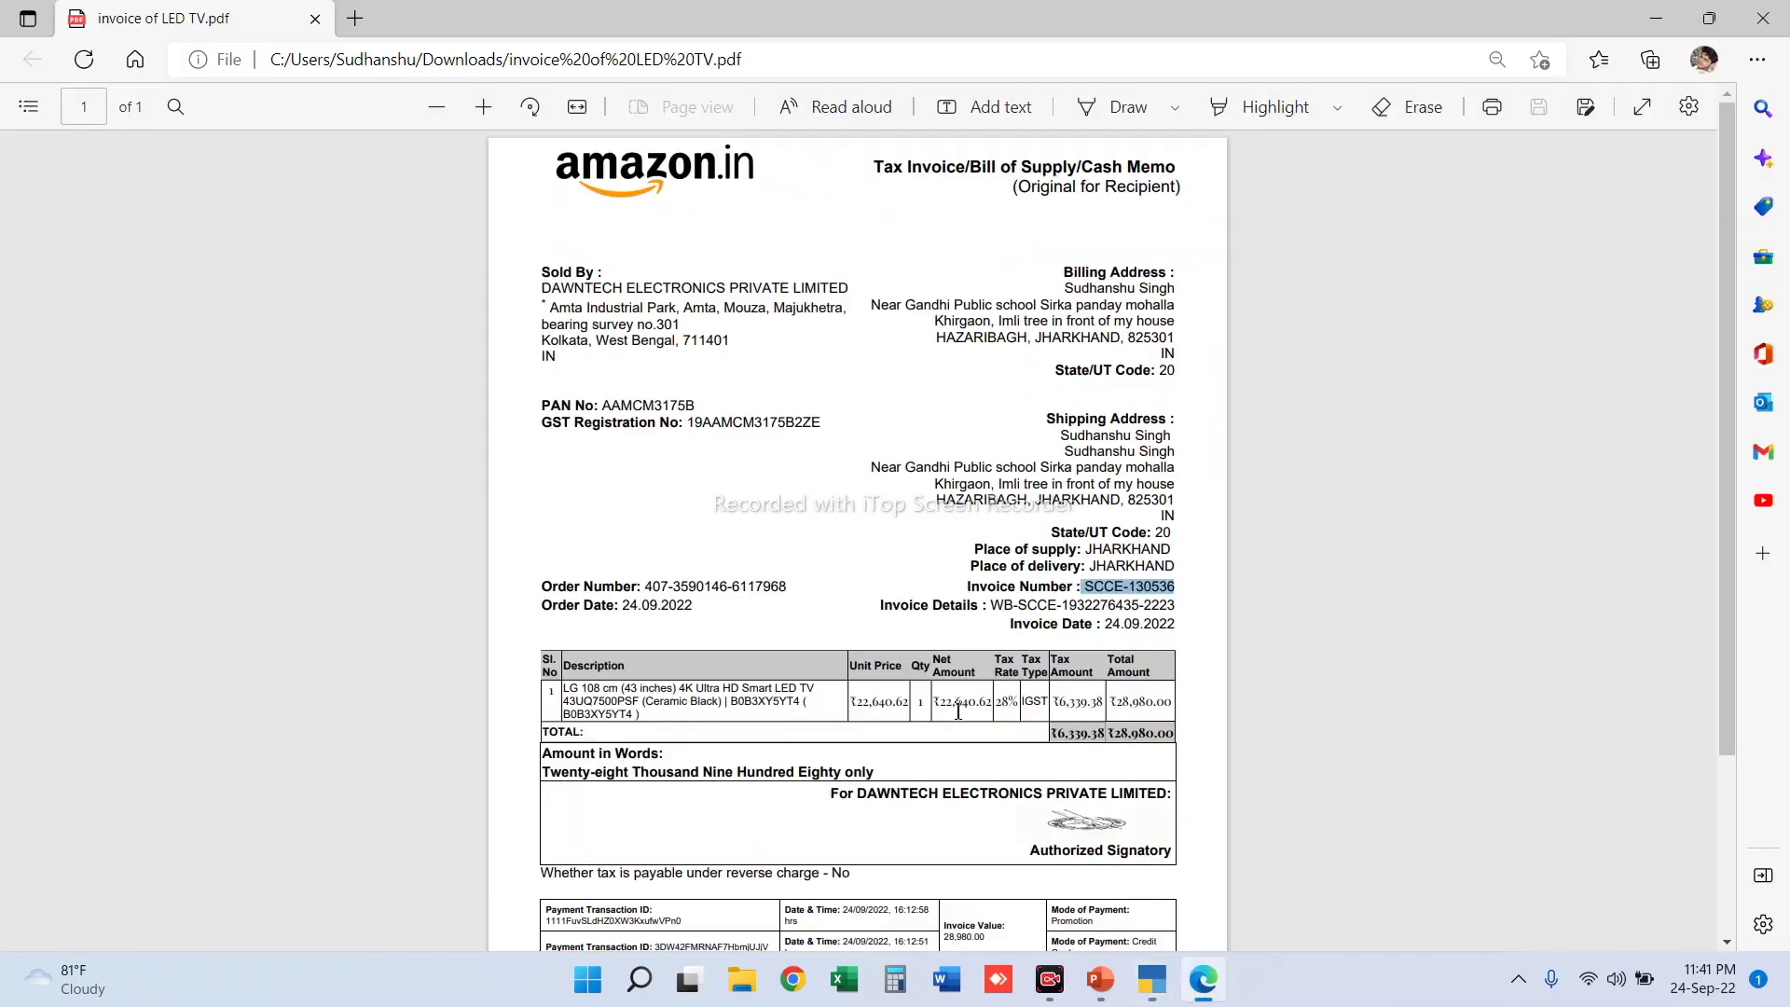
{"action": "key", "text": "alt+Tab"}
{"action": "type", "text": ".62"}
{"action": "key", "text": "Return"}
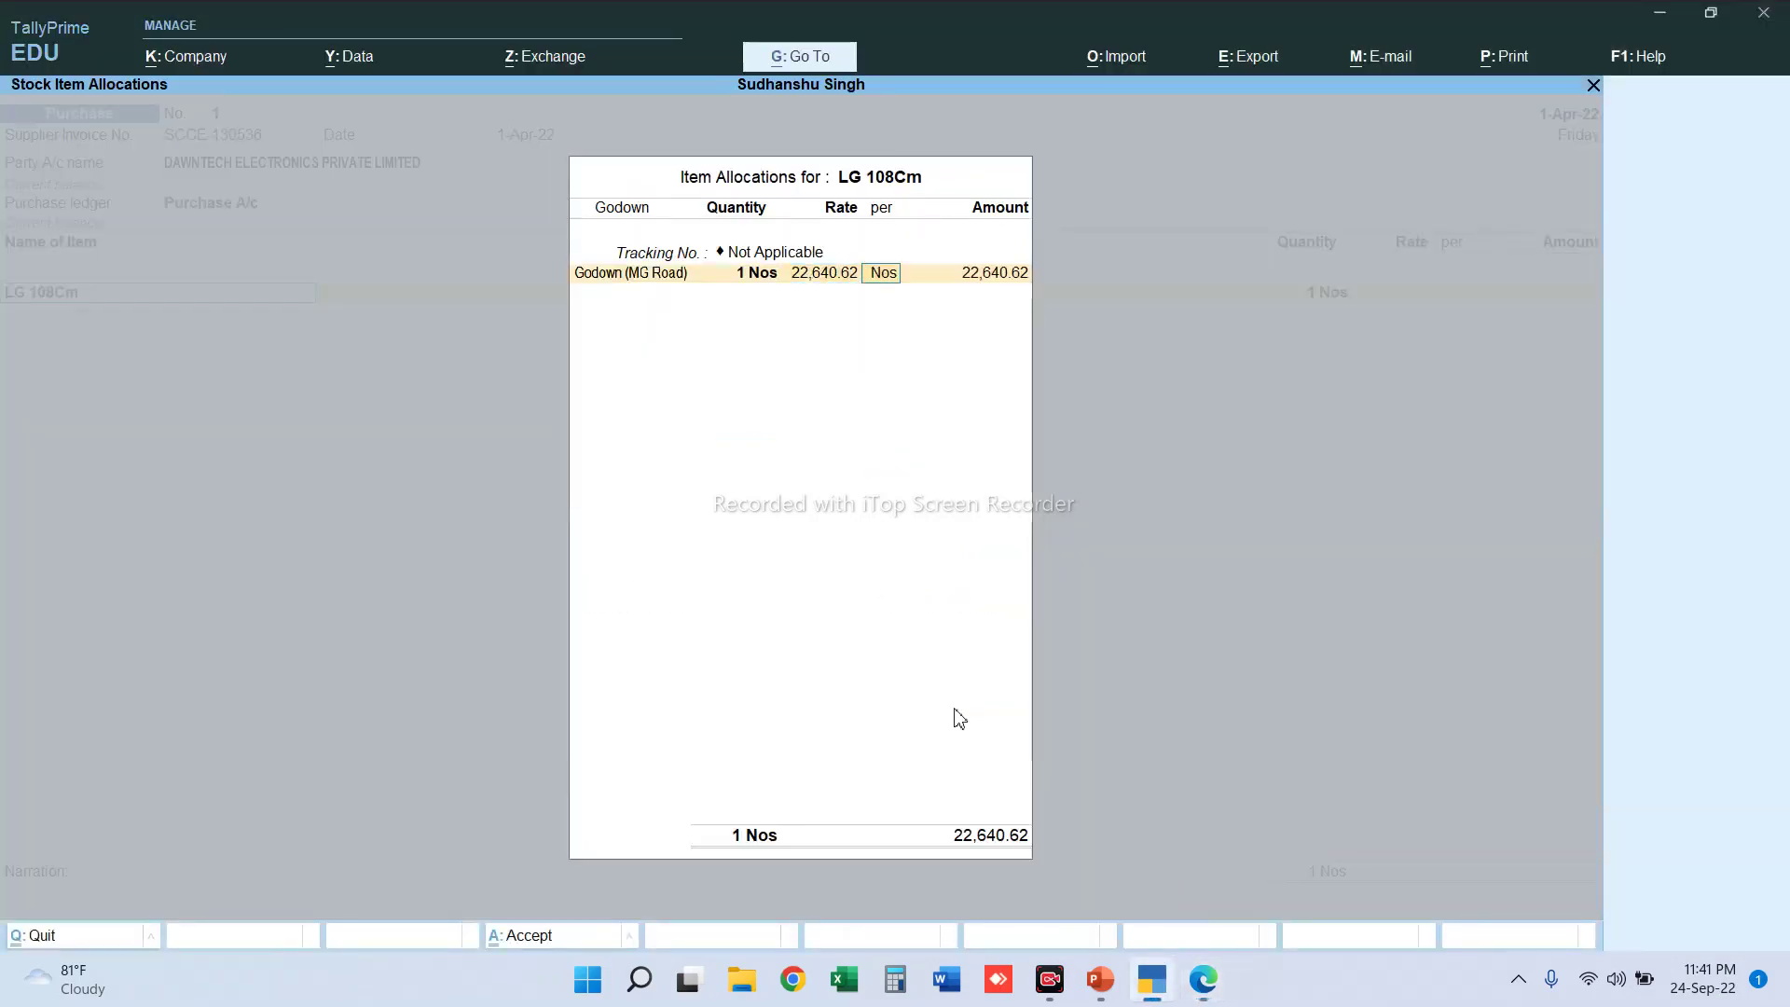
- Keep the rate per Nos, and accept the godown allocation and the LG 108Cm item line
{"action": "key", "text": "Return"}
{"action": "key", "text": "Return"}
{"action": "key", "text": "Return"}
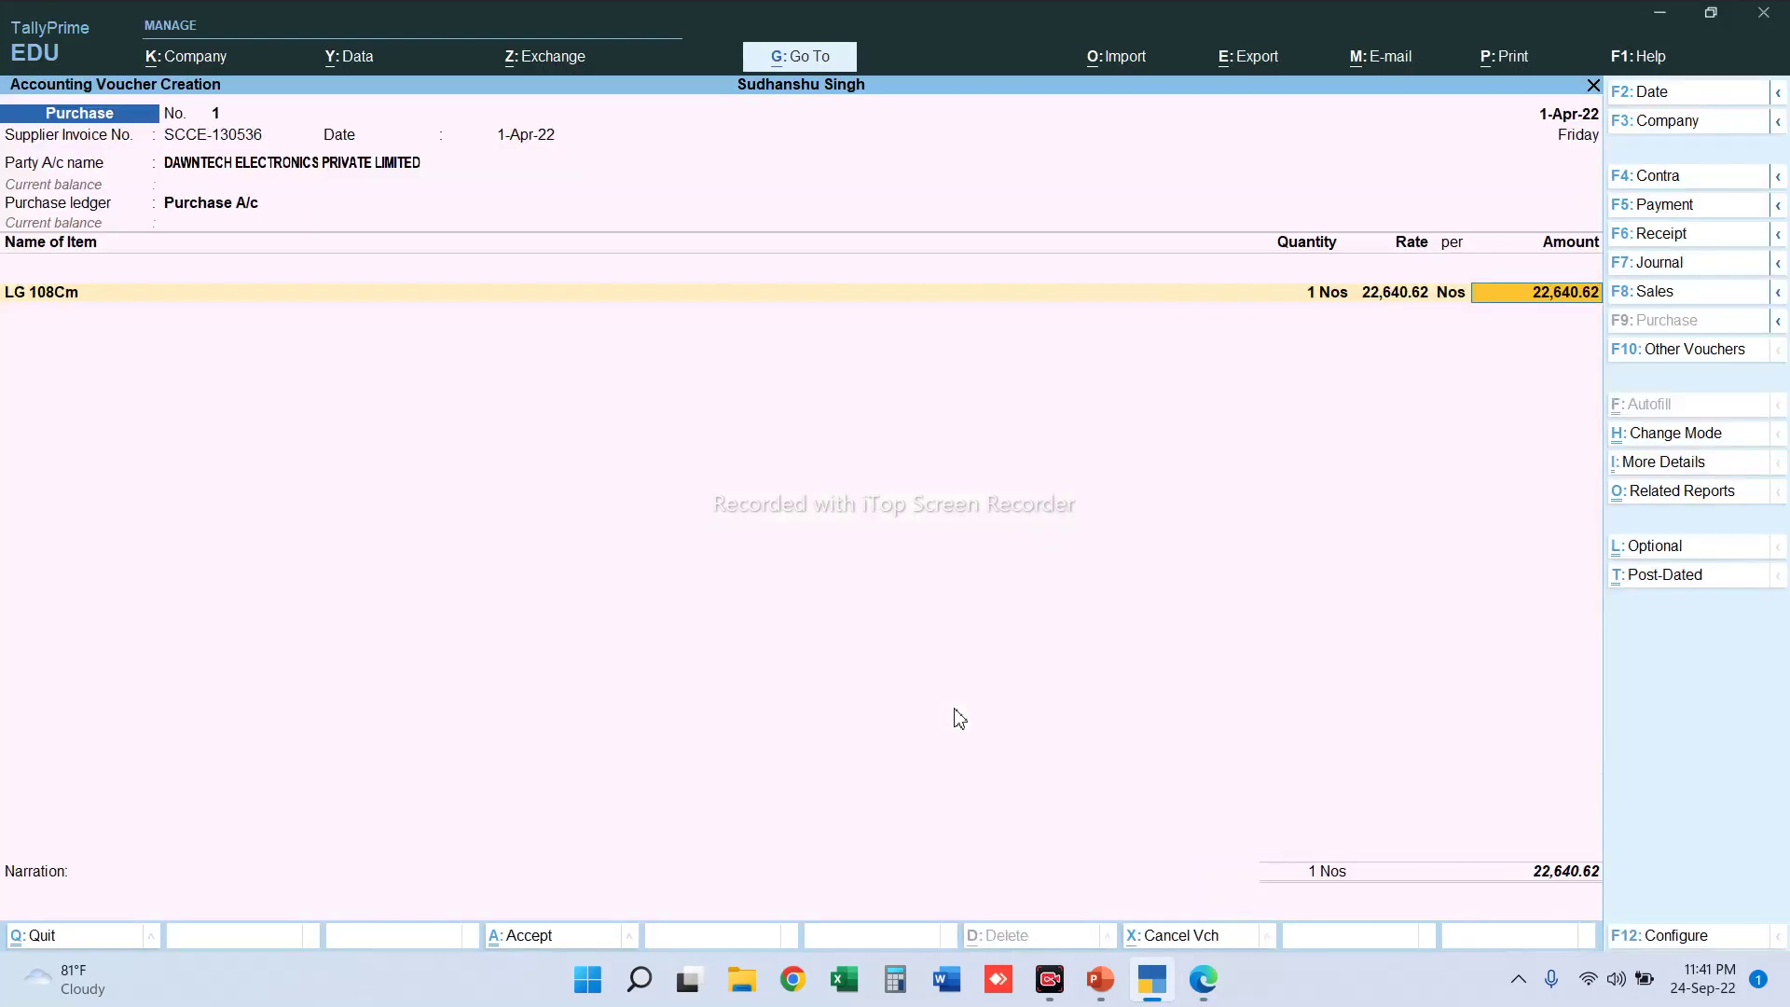
{"action": "key", "text": "Return"}
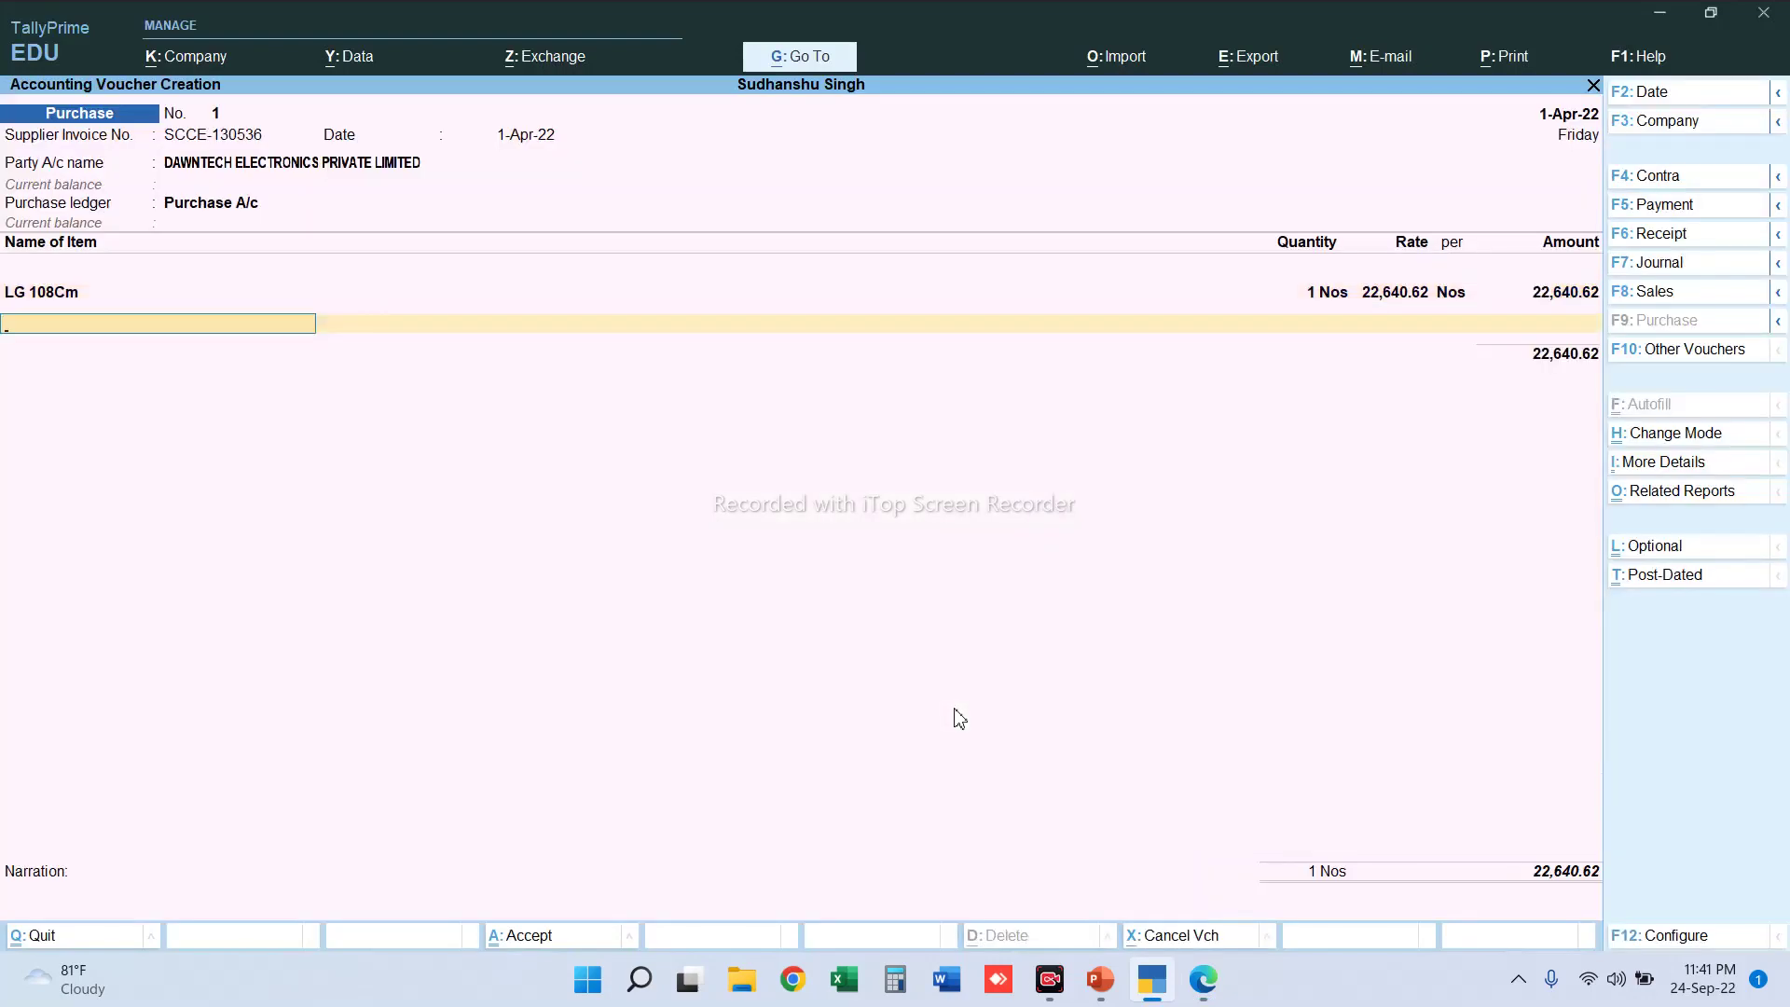
- Add the IGST ledger to the voucher, compare its amount with the invoice in Edge, and accept the calculated tax amount
{"action": "key", "text": "alt+Tab"}
{"action": "key", "text": "alt+Tab"}
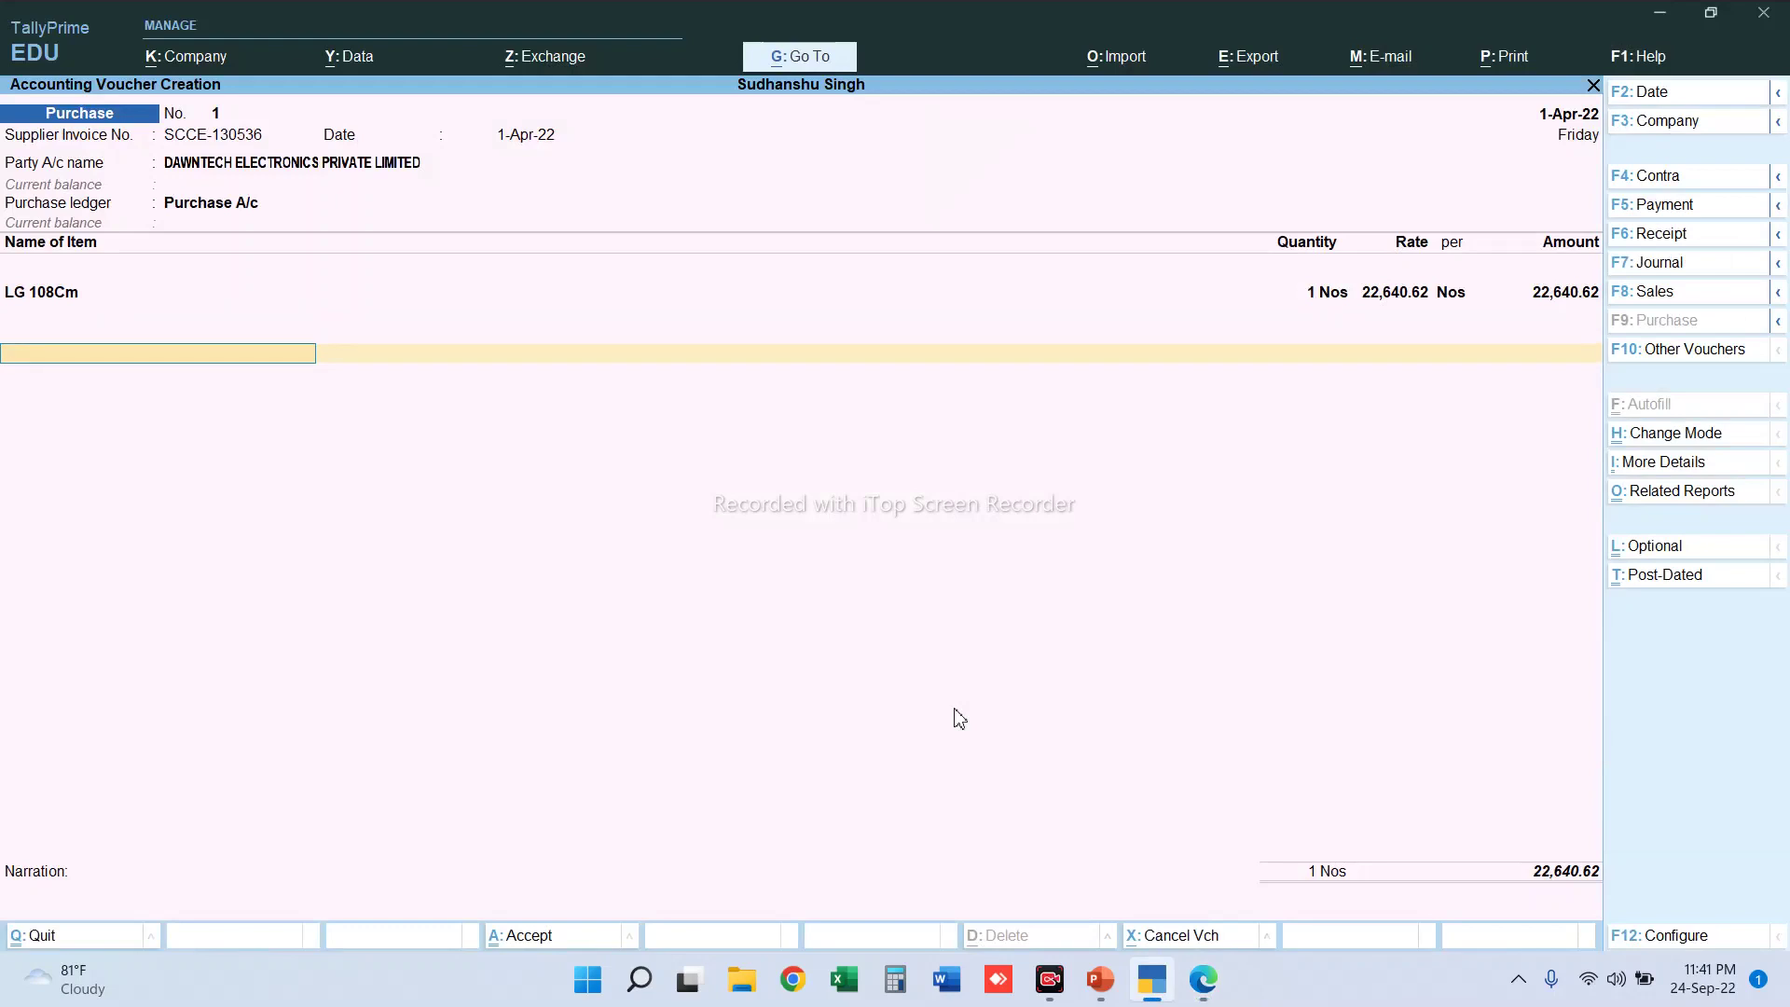
{"action": "type", "text": "Igst"}
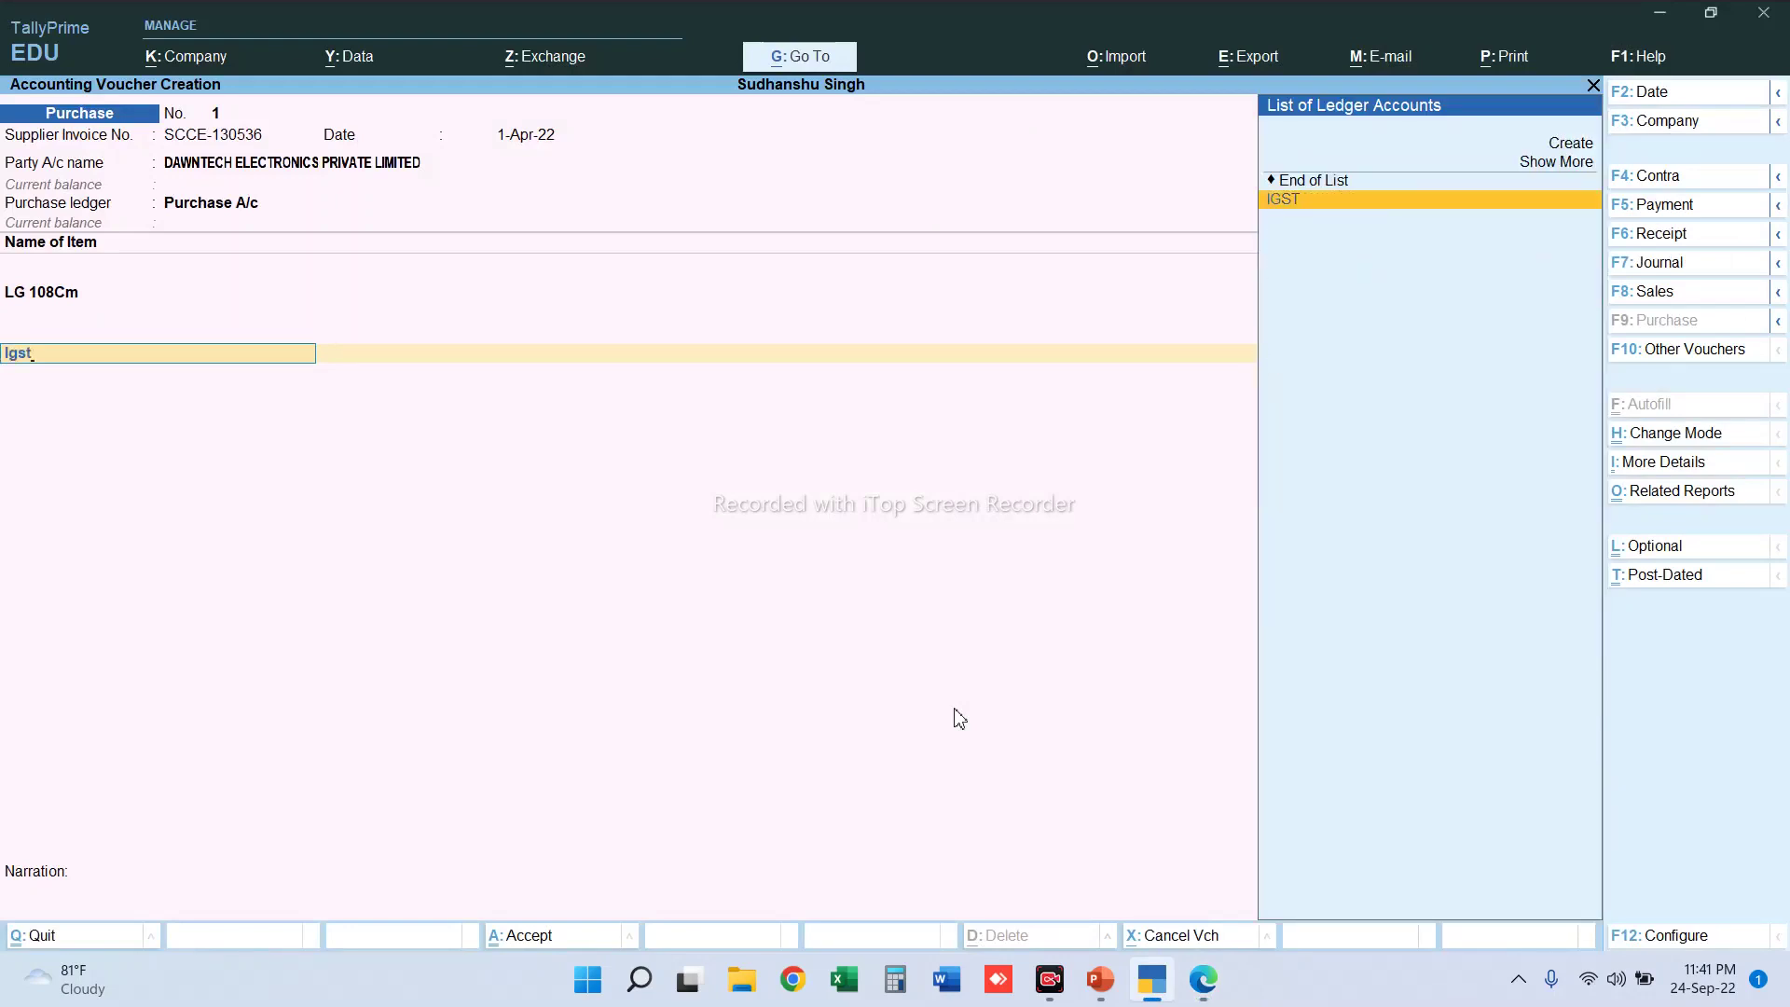
{"action": "key", "text": "Return"}
{"action": "key", "text": "alt+Tab"}
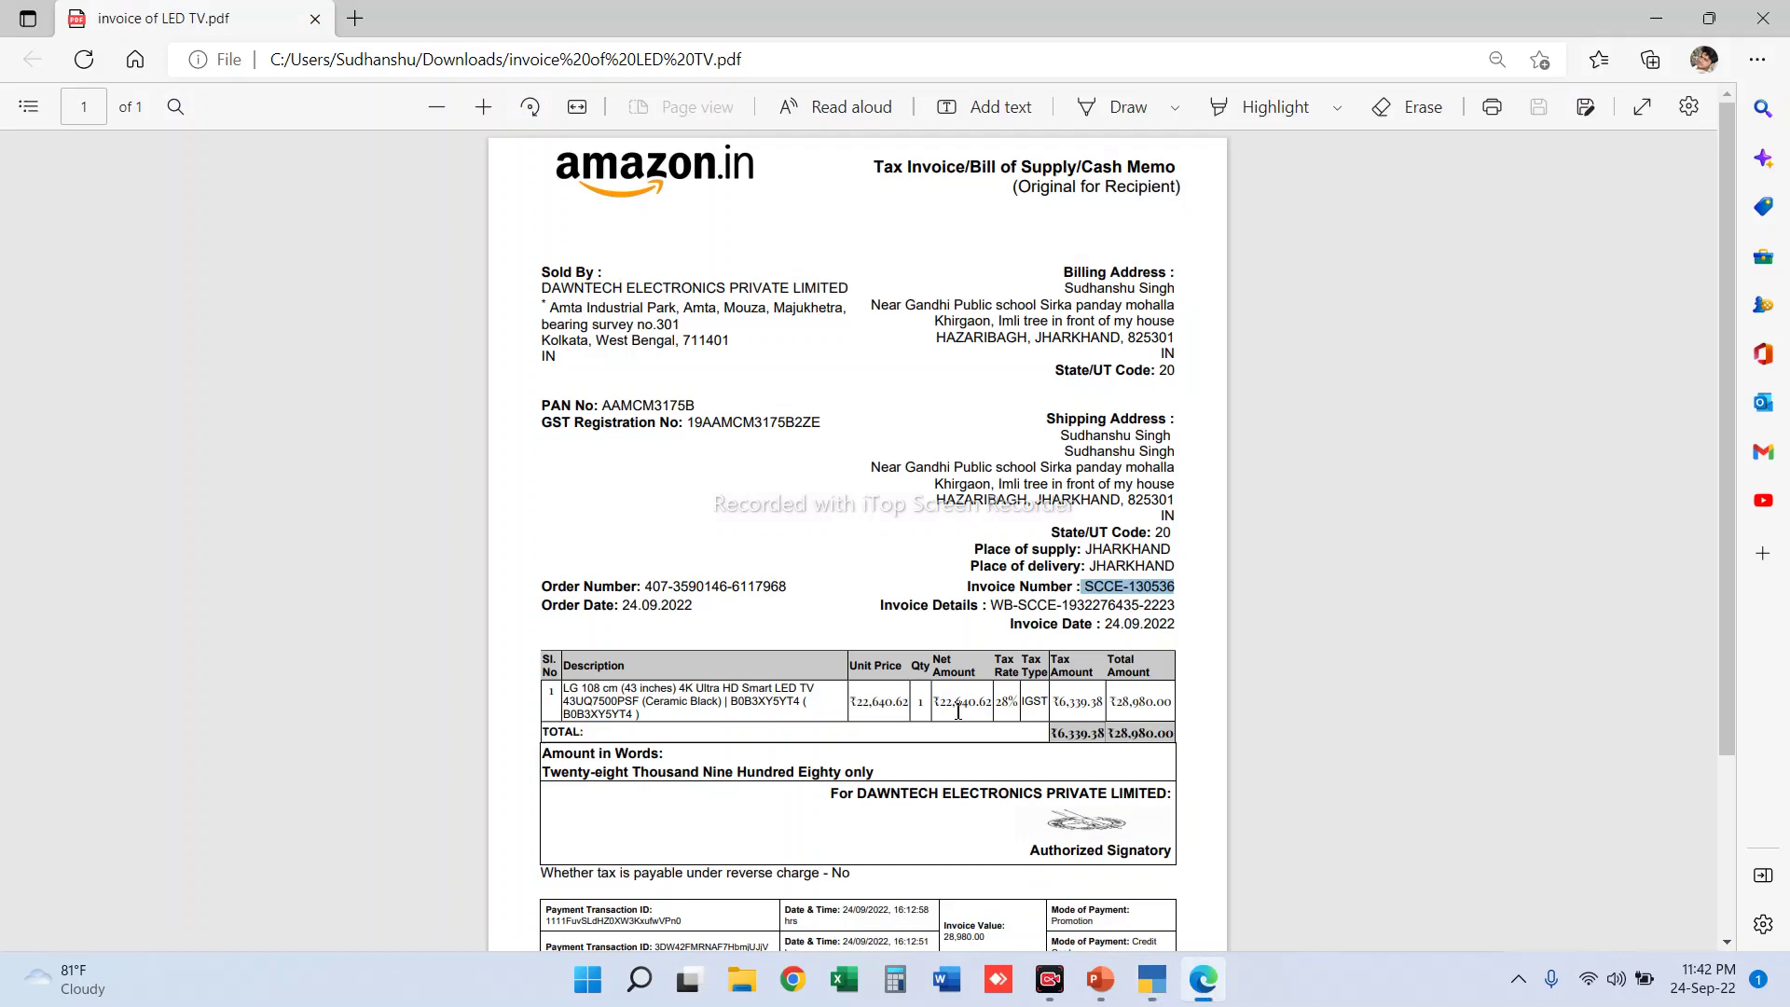
{"action": "key", "text": "alt+Tab"}
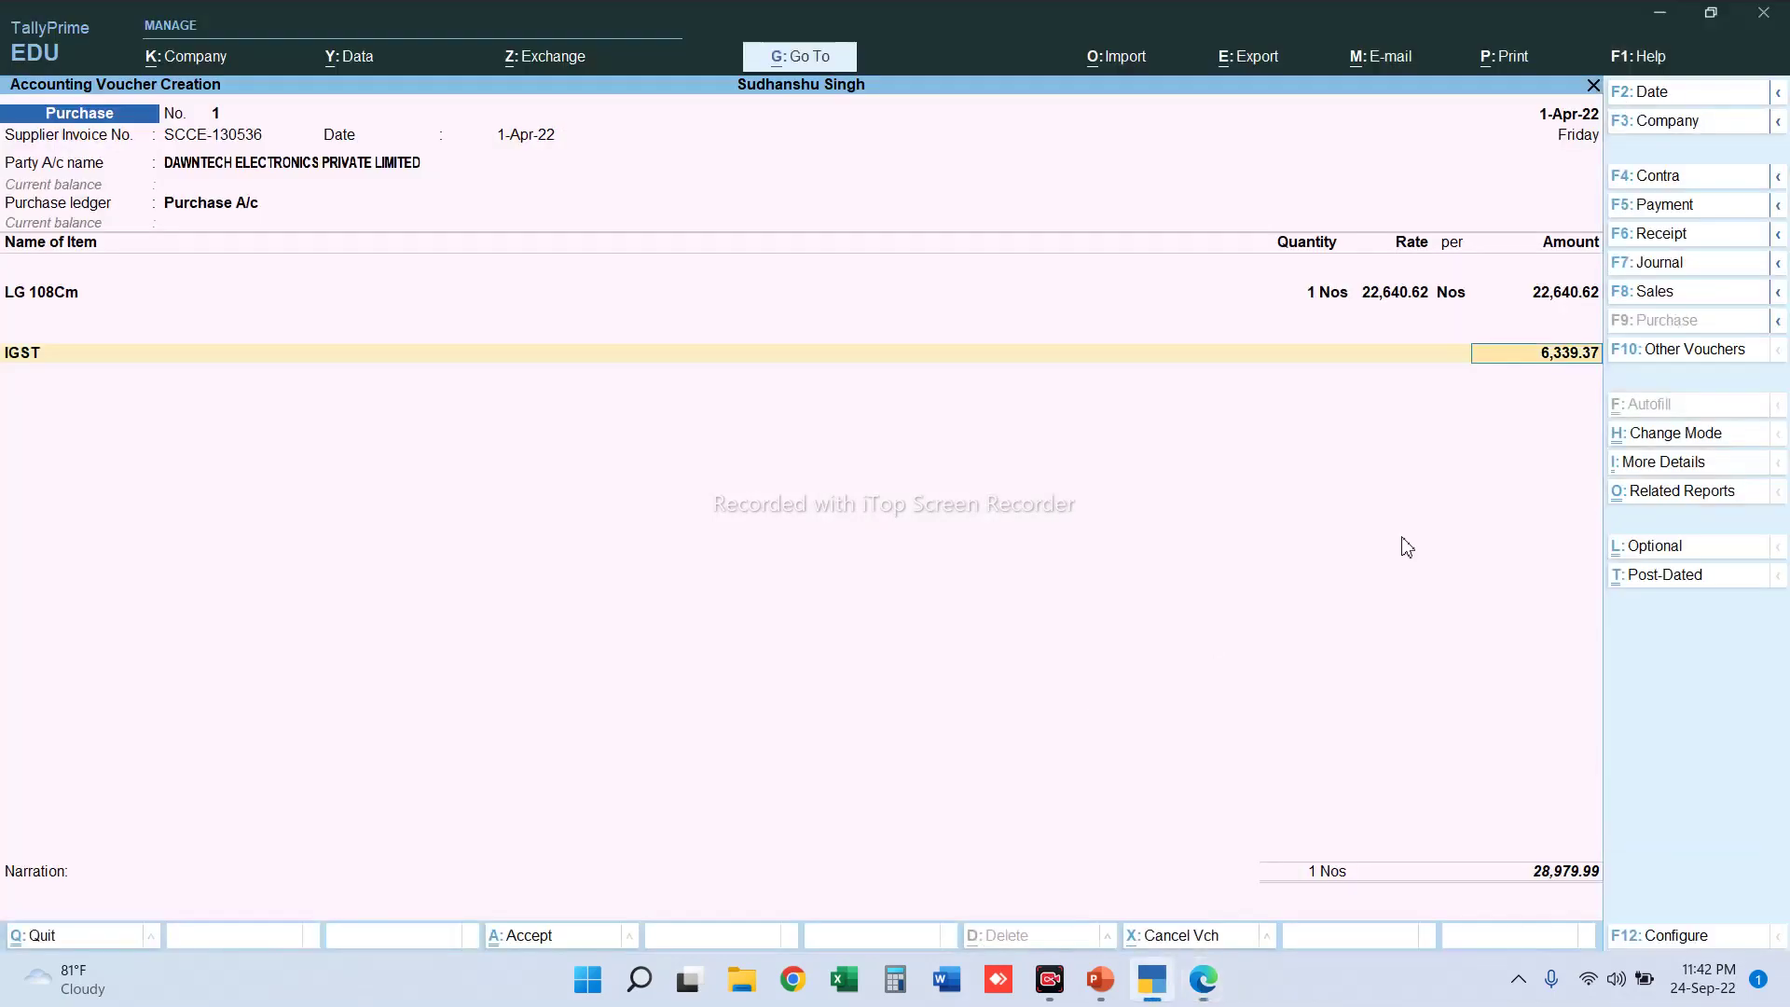
{"action": "key", "text": "alt+Tab"}
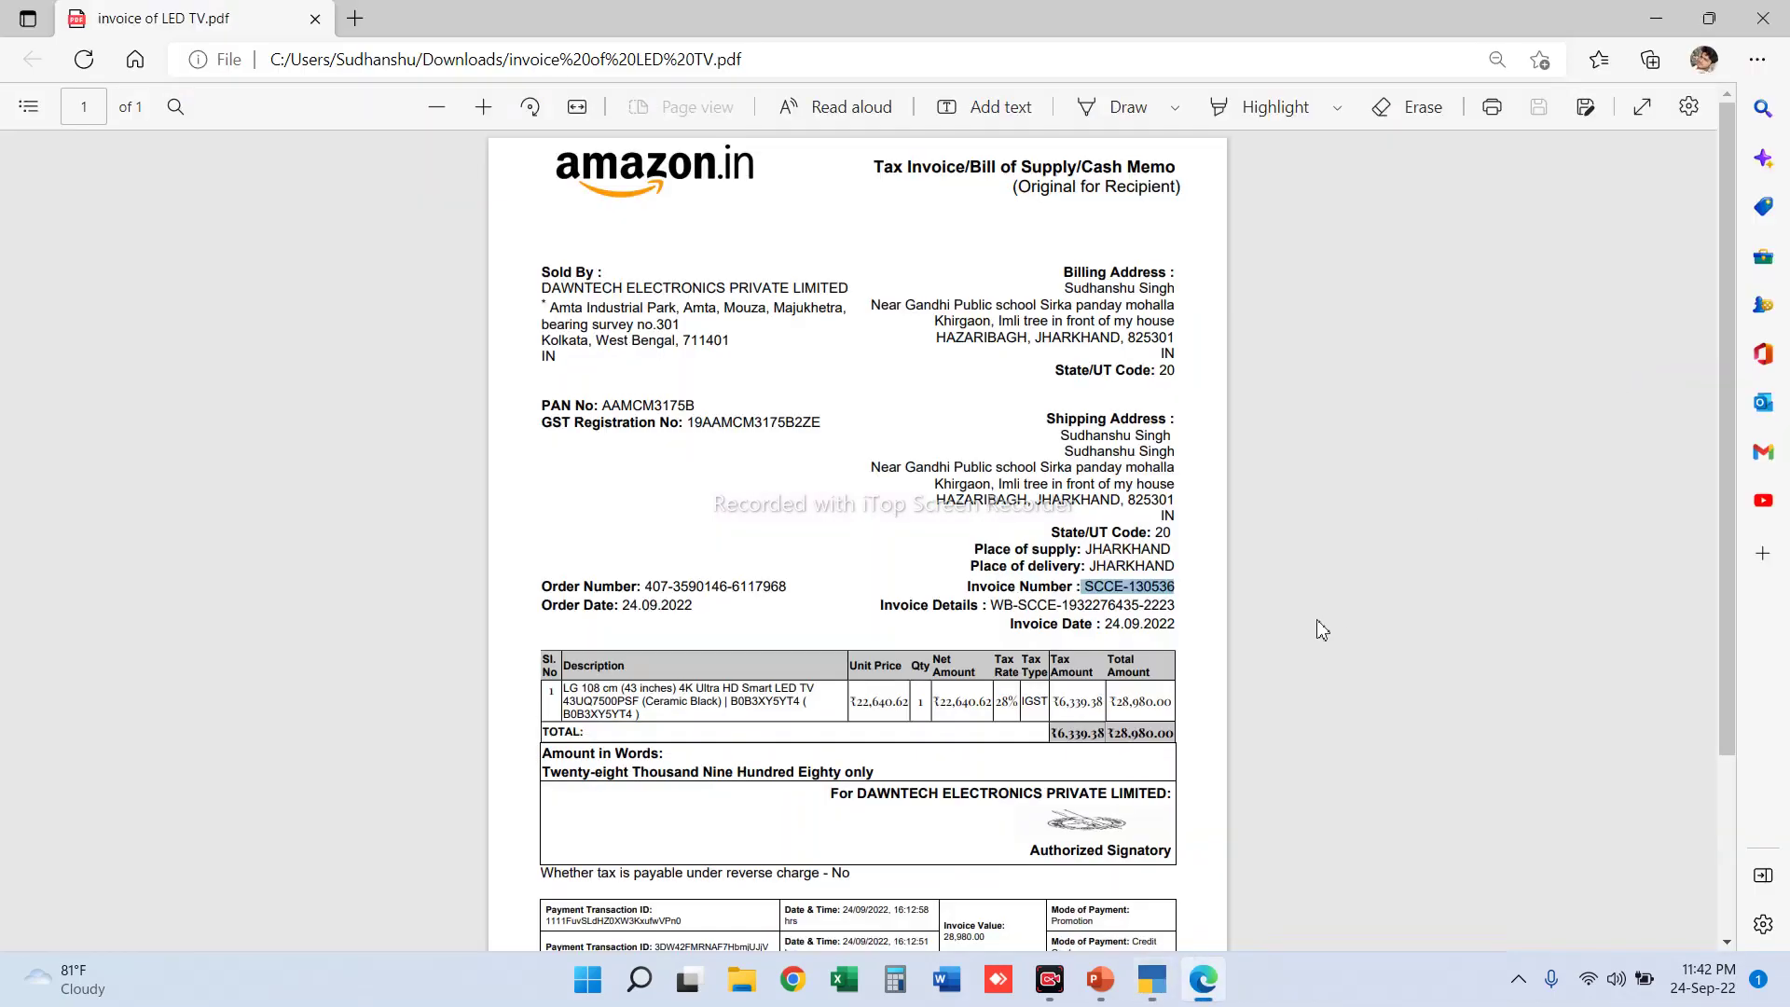
{"action": "key", "text": "alt+Tab"}
{"action": "key", "text": "Return"}
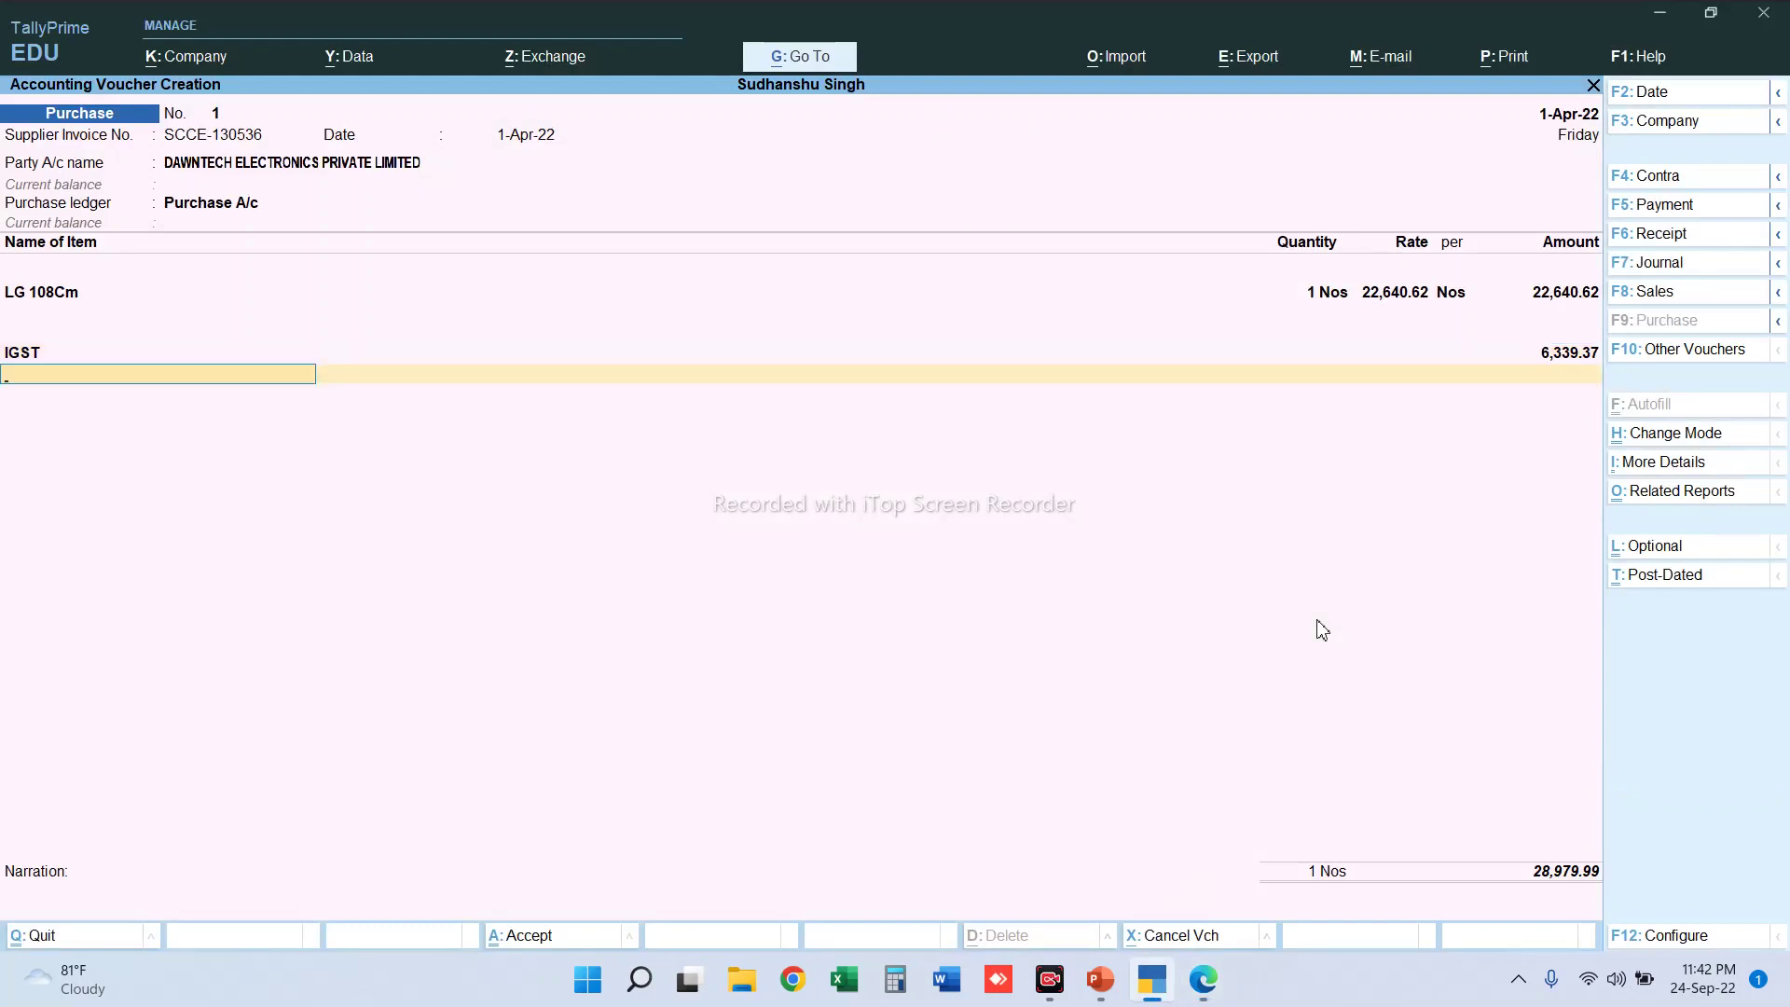
- Start a new ledger named Round Off from the voucher and place it under Indirect Expenses
{"action": "type", "text": "Ro"}
{"action": "key", "text": "BackSpace"}
{"action": "key", "text": "BackSpace"}
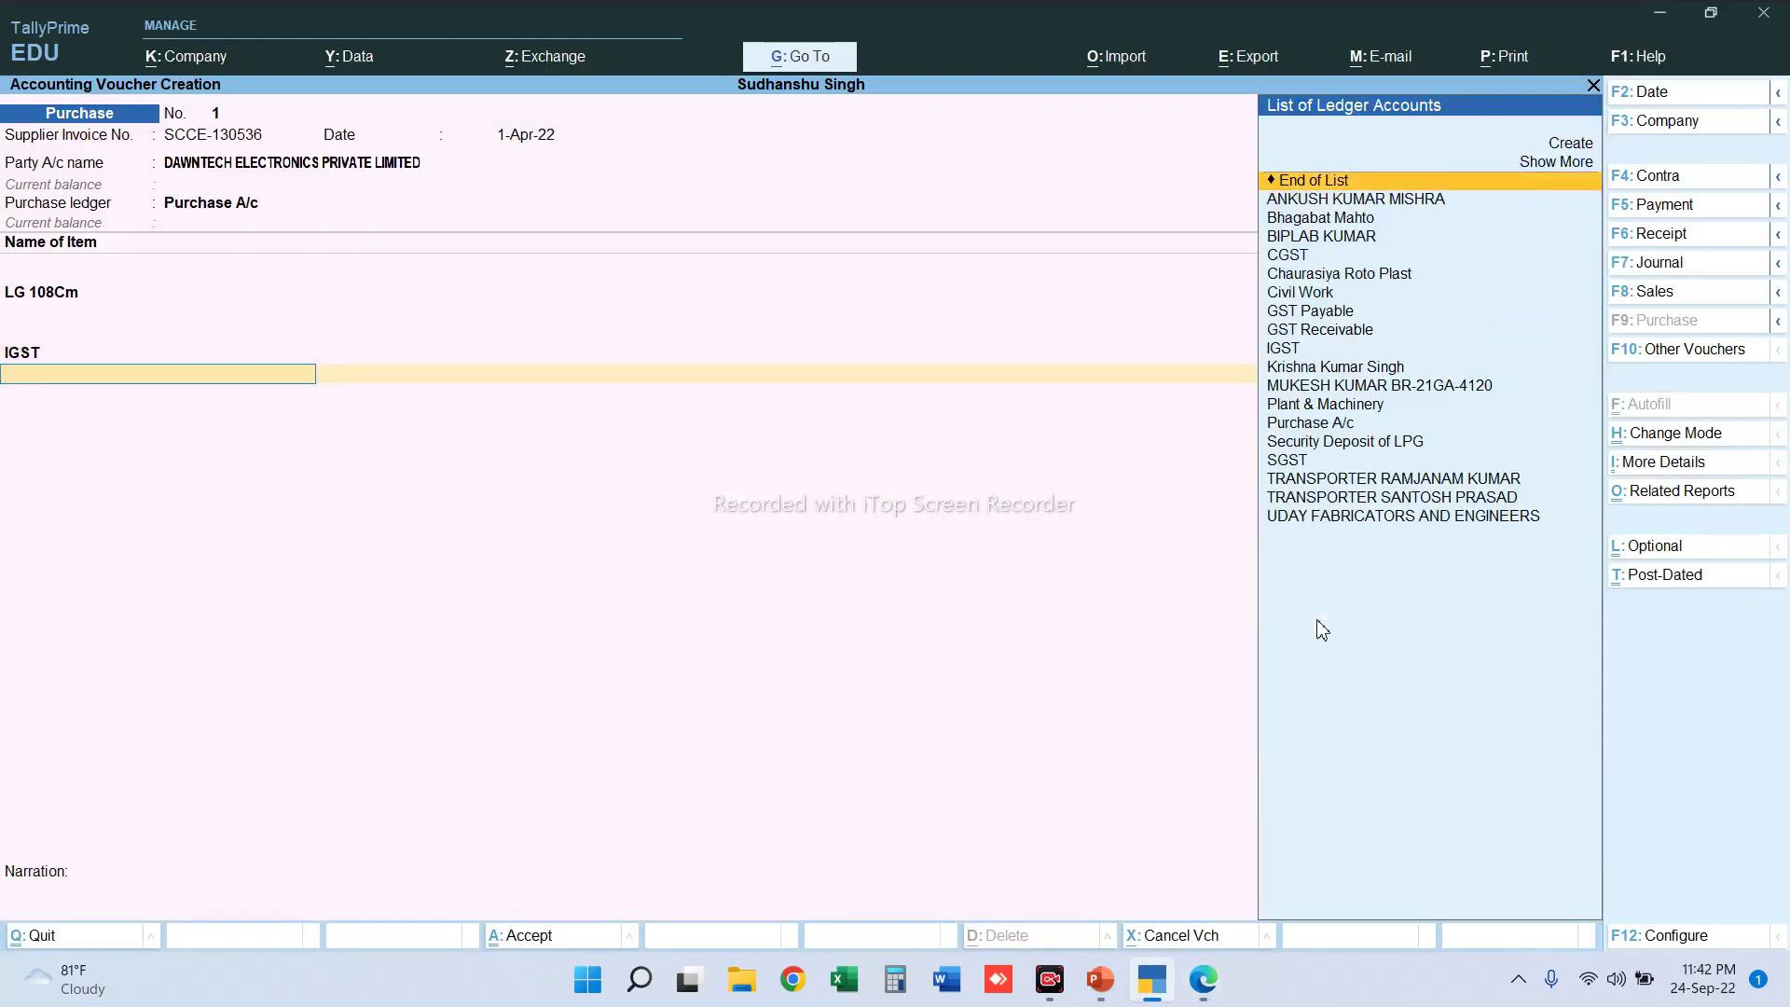
{"action": "key", "text": "alt+c"}
{"action": "type", "text": "R"}
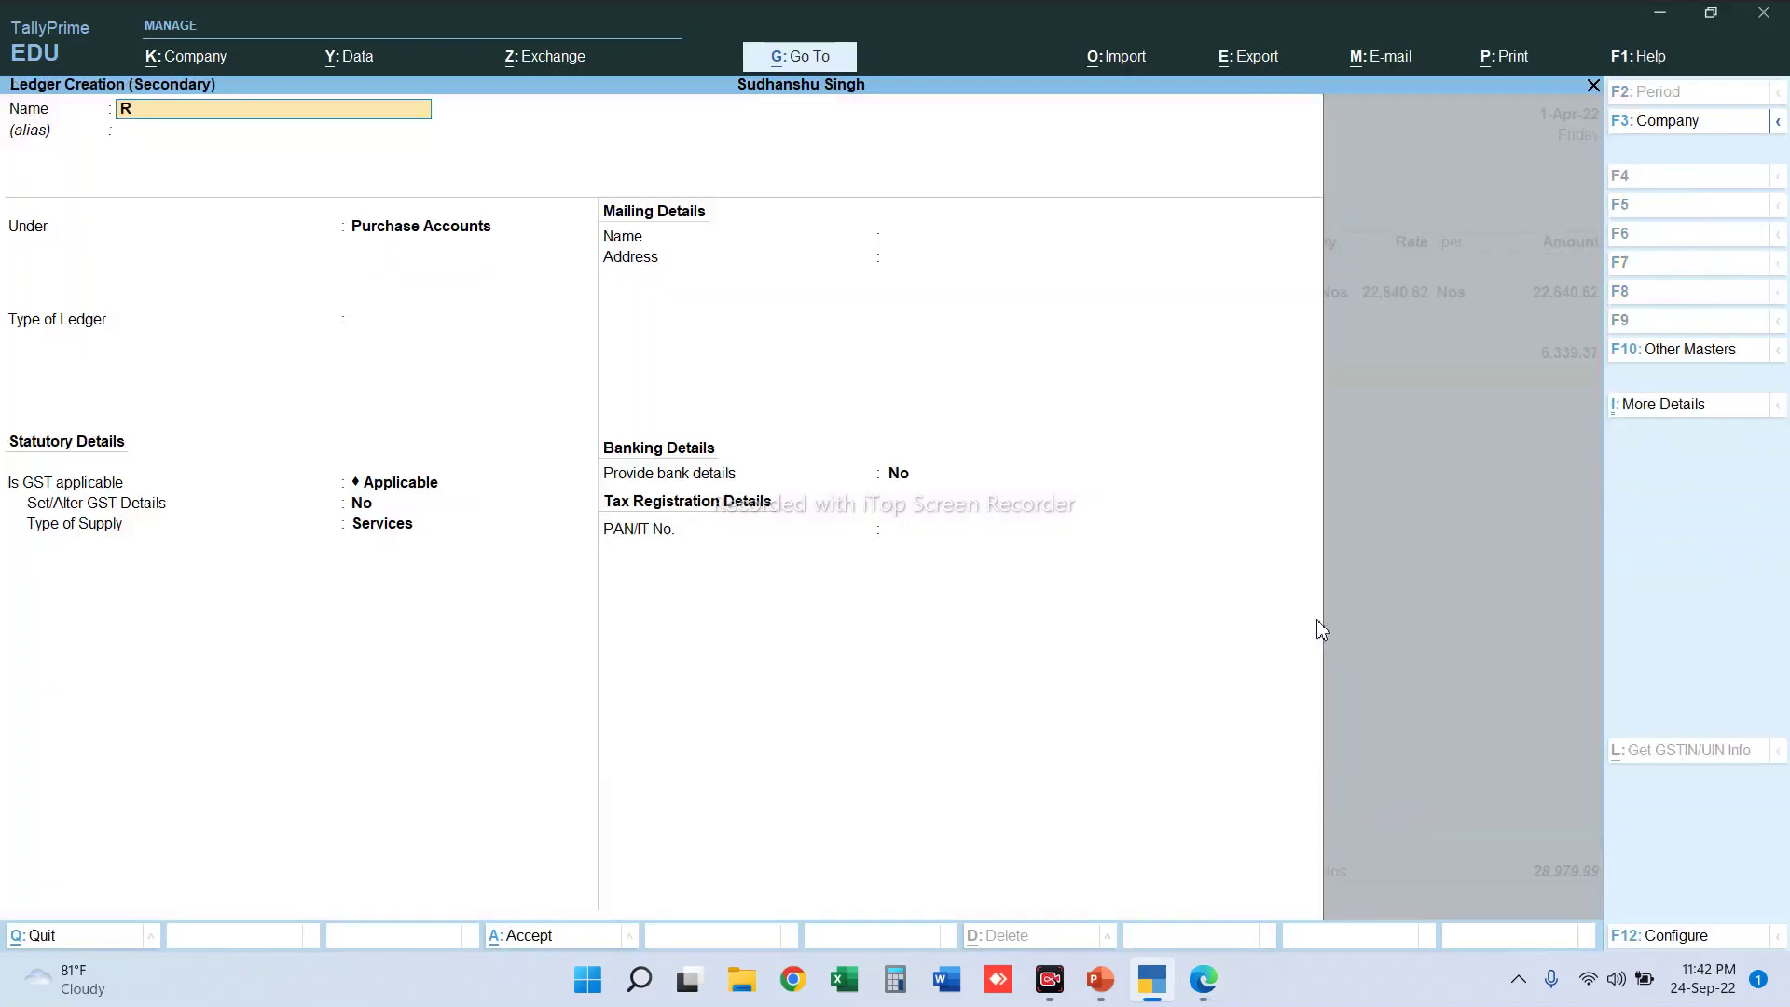
{"action": "type", "text": "ound Off"}
{"action": "key", "text": "Return"}
{"action": "key", "text": "Return"}
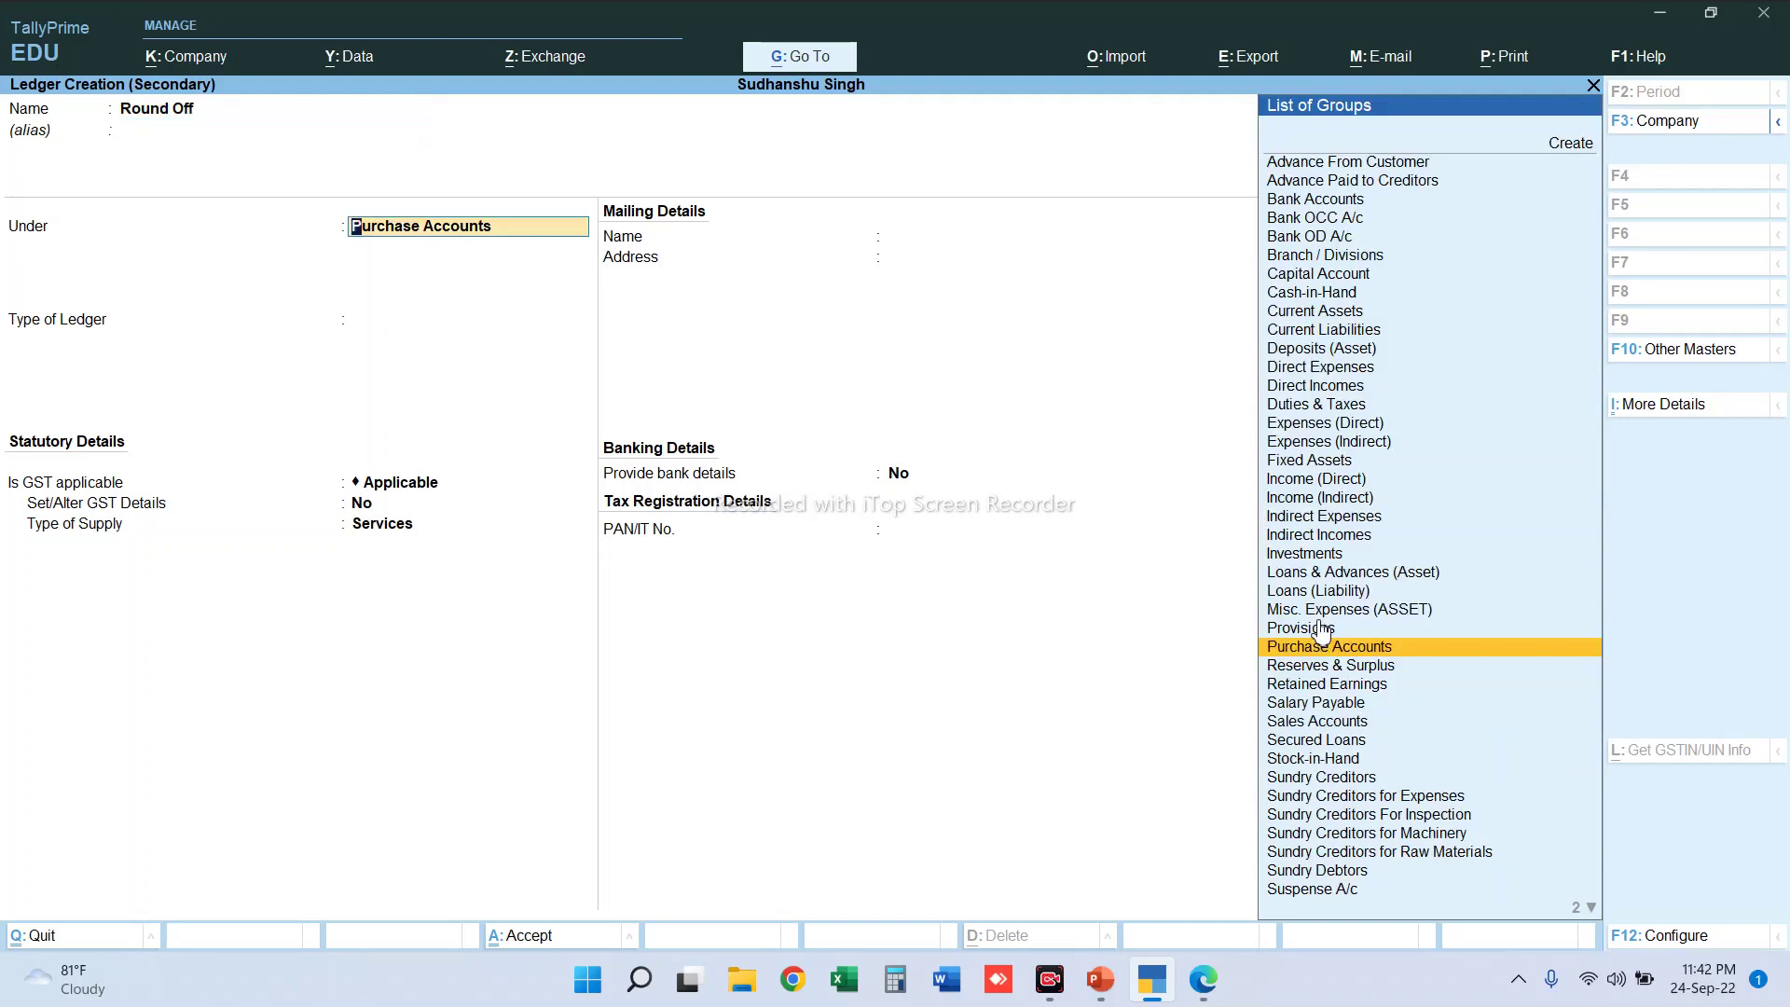
{"action": "type", "text": "Indire"}
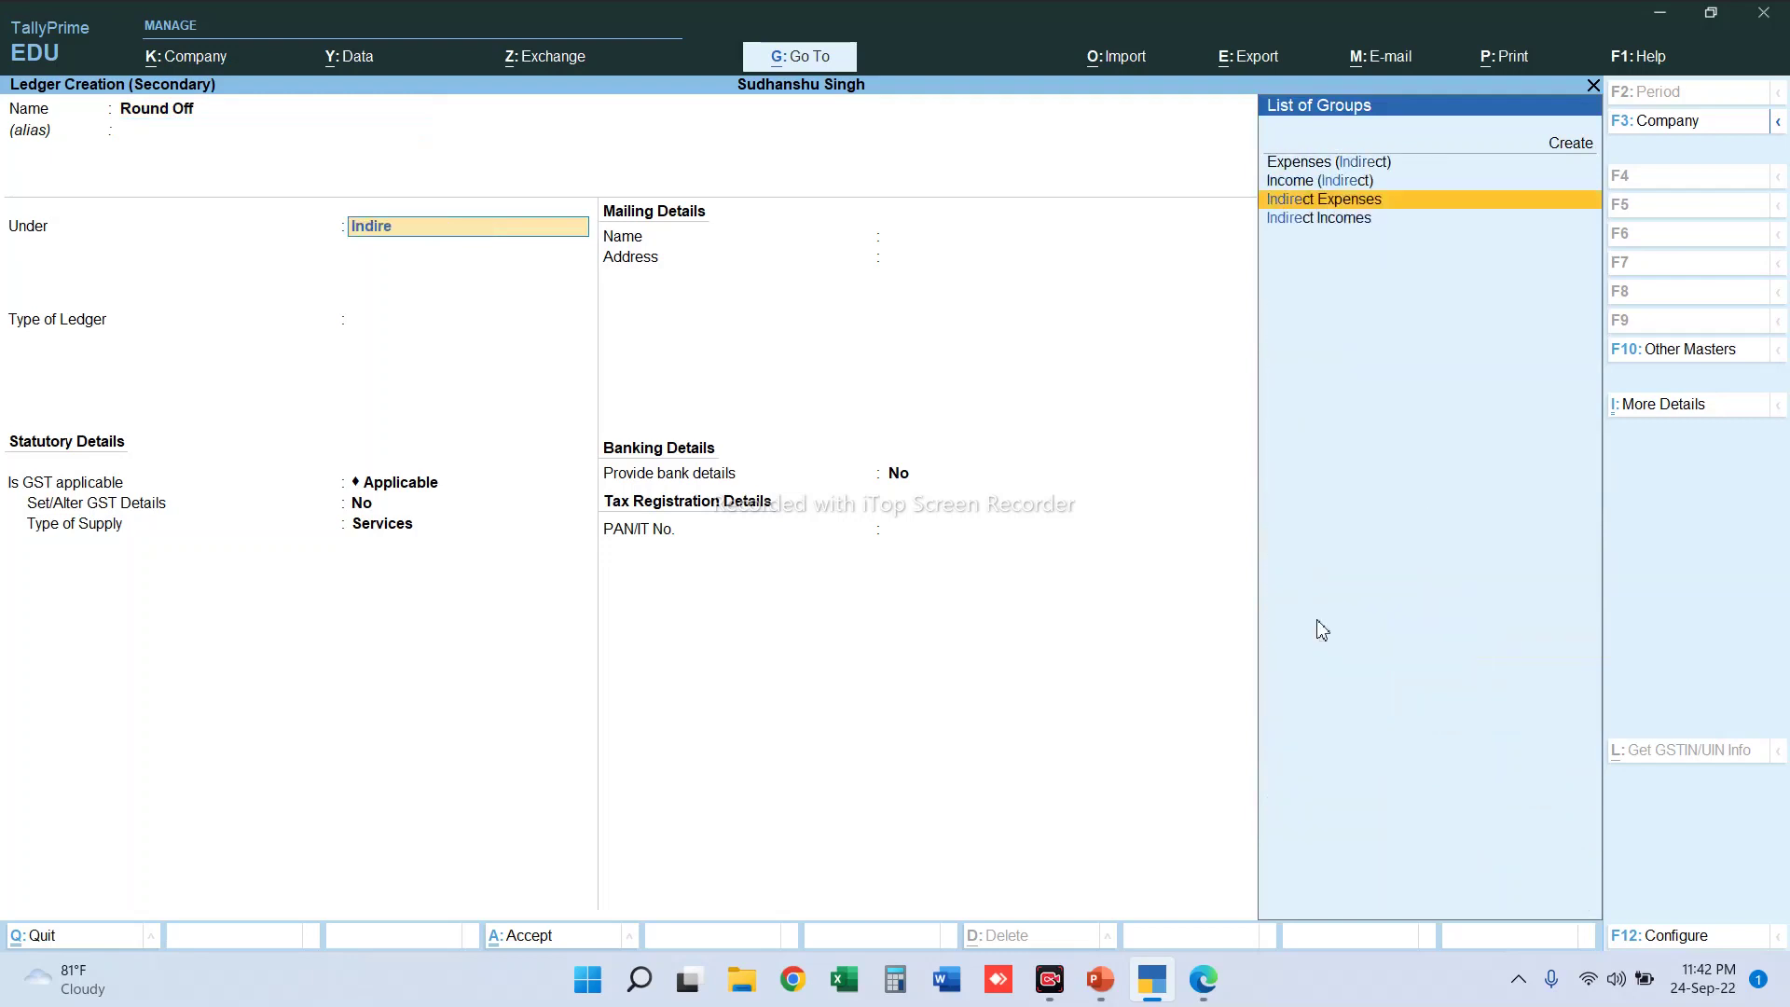
{"action": "key", "text": "Down"}
{"action": "key", "text": "Up"}
{"action": "key", "text": "Return"}
- Set the Round Off ledger's type to Invoice Rounding with Normal Rounding and a limit of 1, and save it
{"action": "key", "text": "Up"}
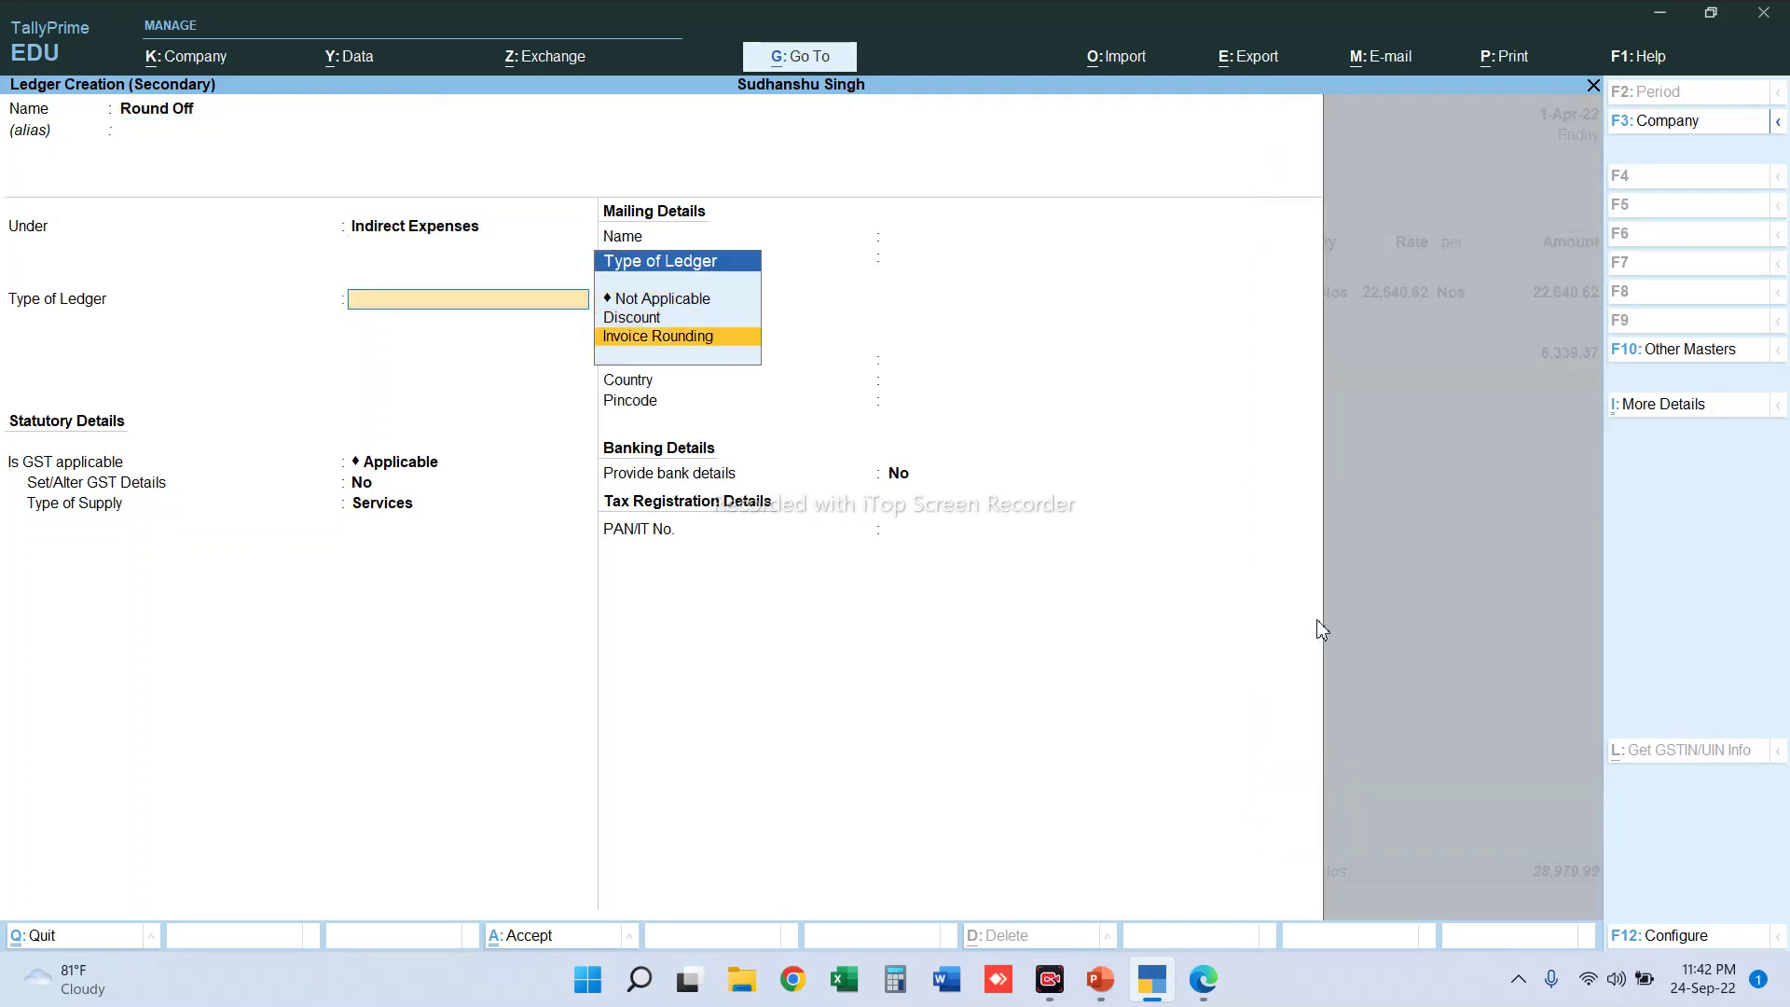
{"action": "key", "text": "Up"}
{"action": "key", "text": "Up"}
{"action": "key", "text": "Down"}
{"action": "key", "text": "Down"}
{"action": "key", "text": "Return"}
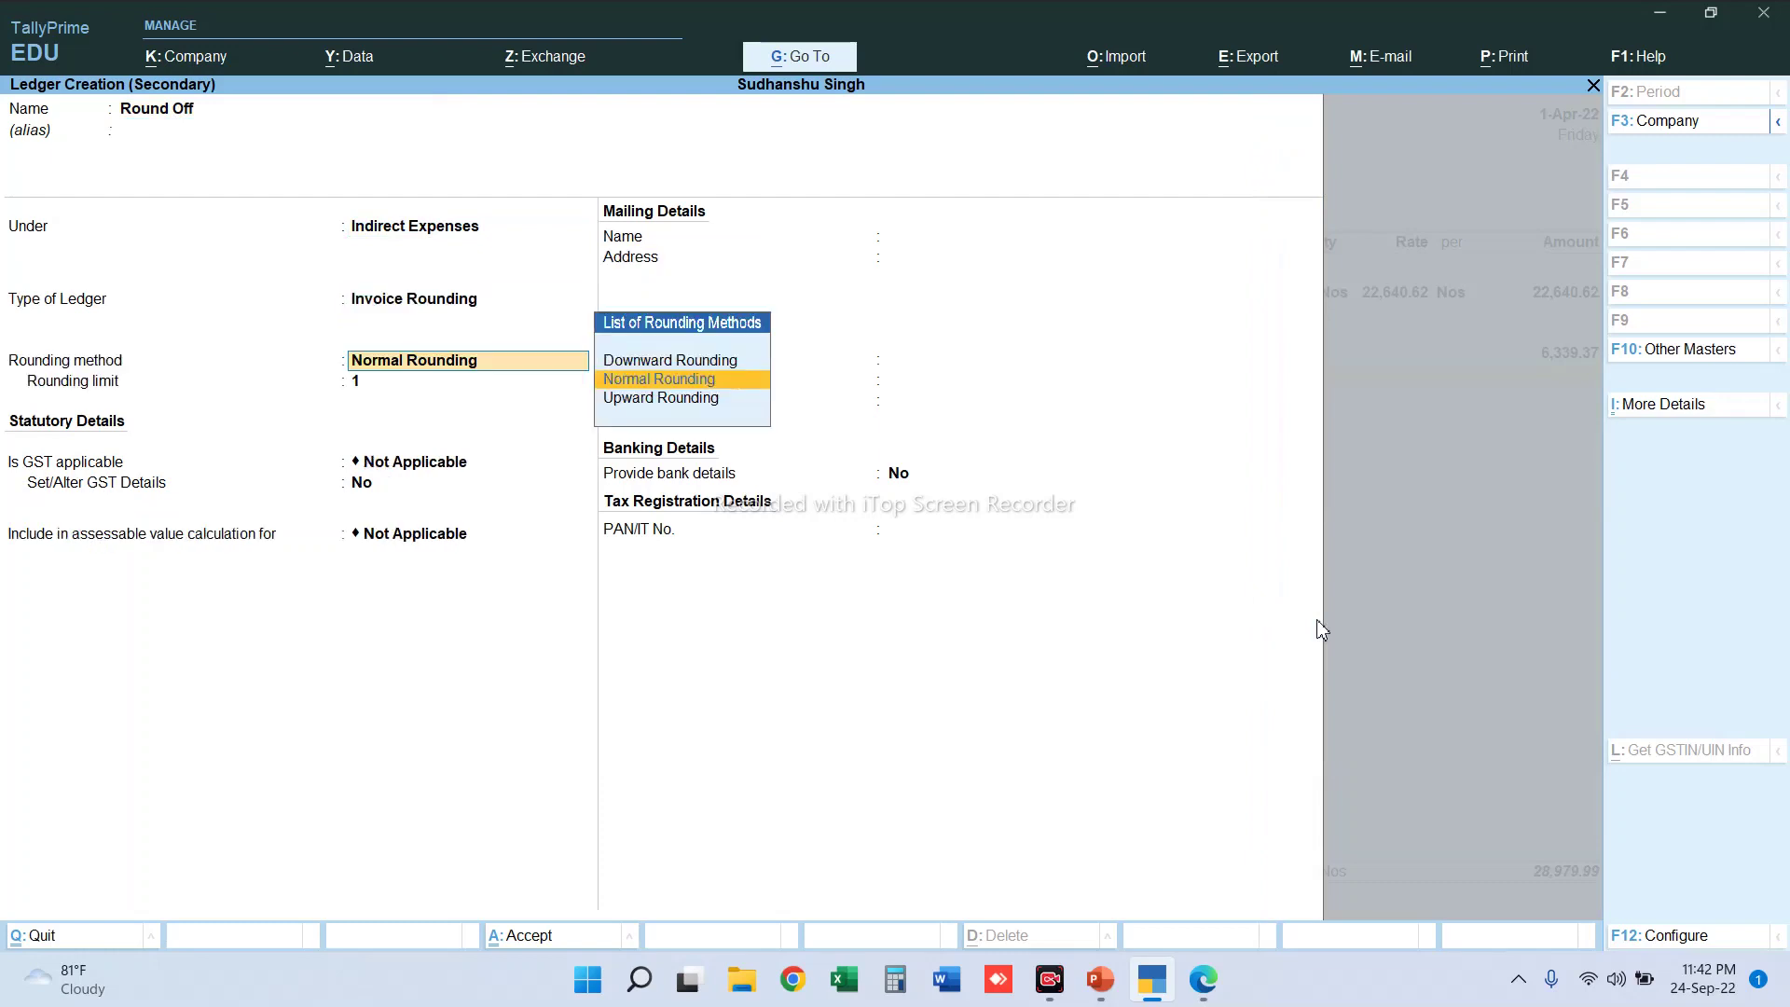
{"action": "key", "text": "Return"}
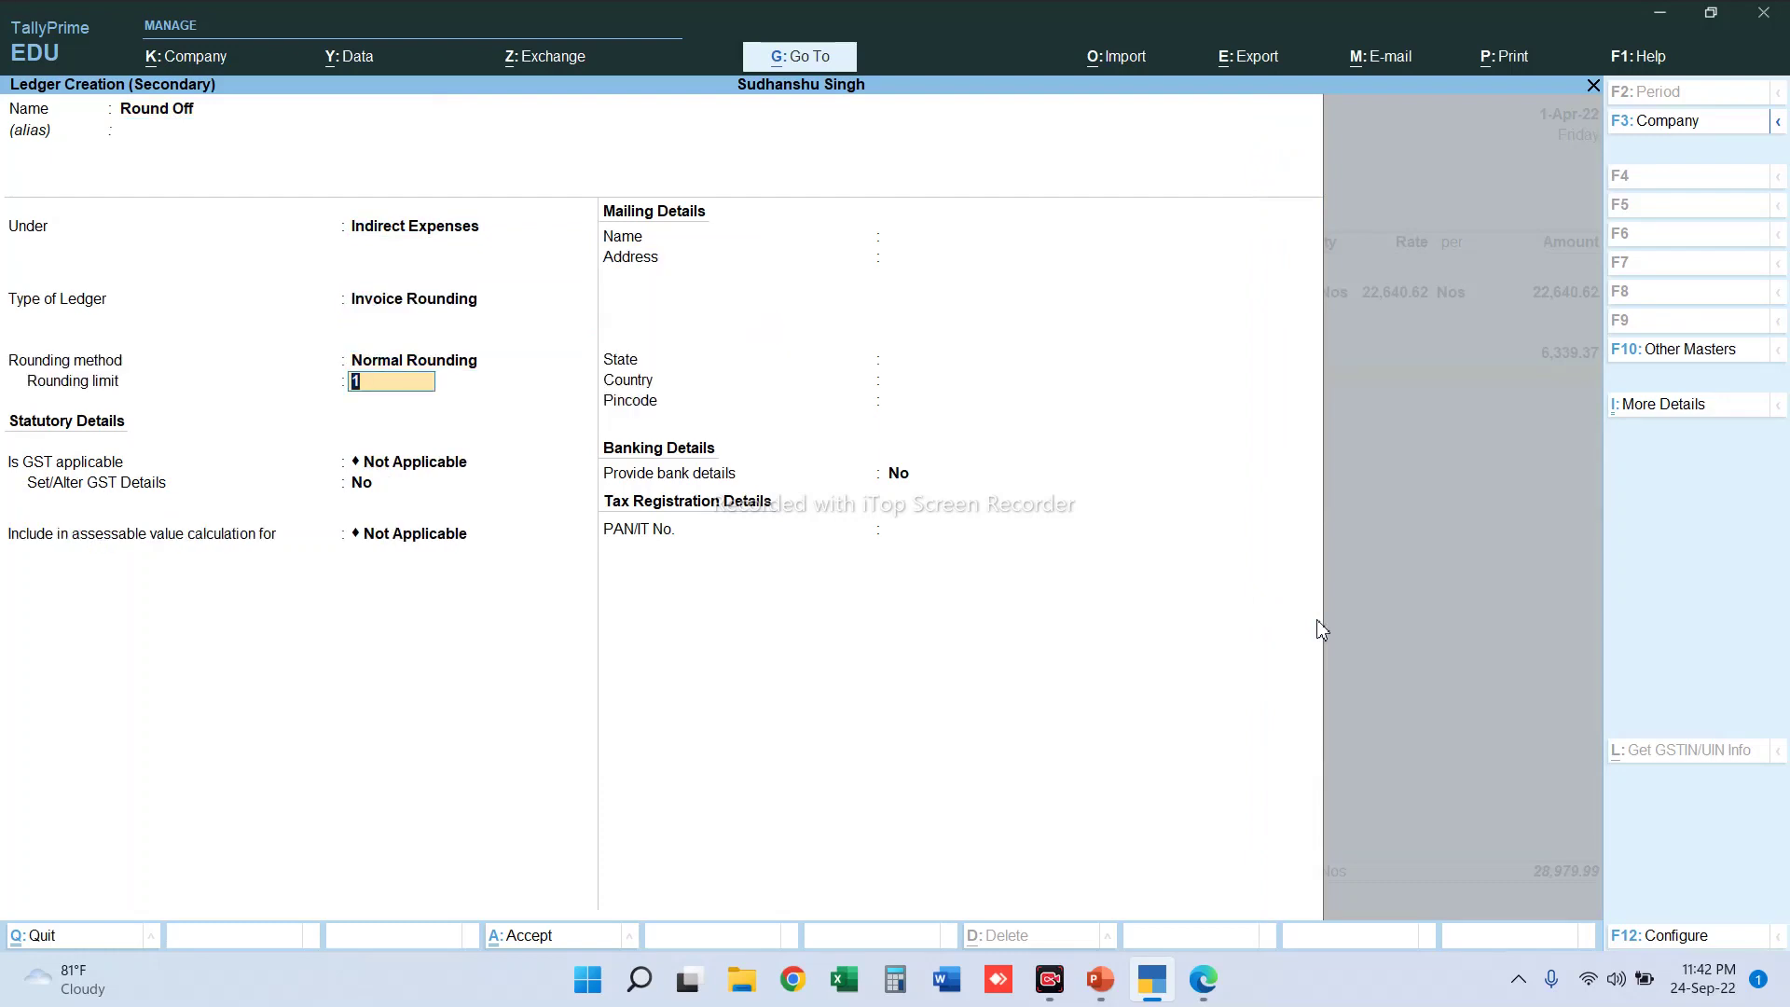
{"action": "key", "text": "Return"}
{"action": "key", "text": "Return"}
{"action": "key", "text": "Return"}
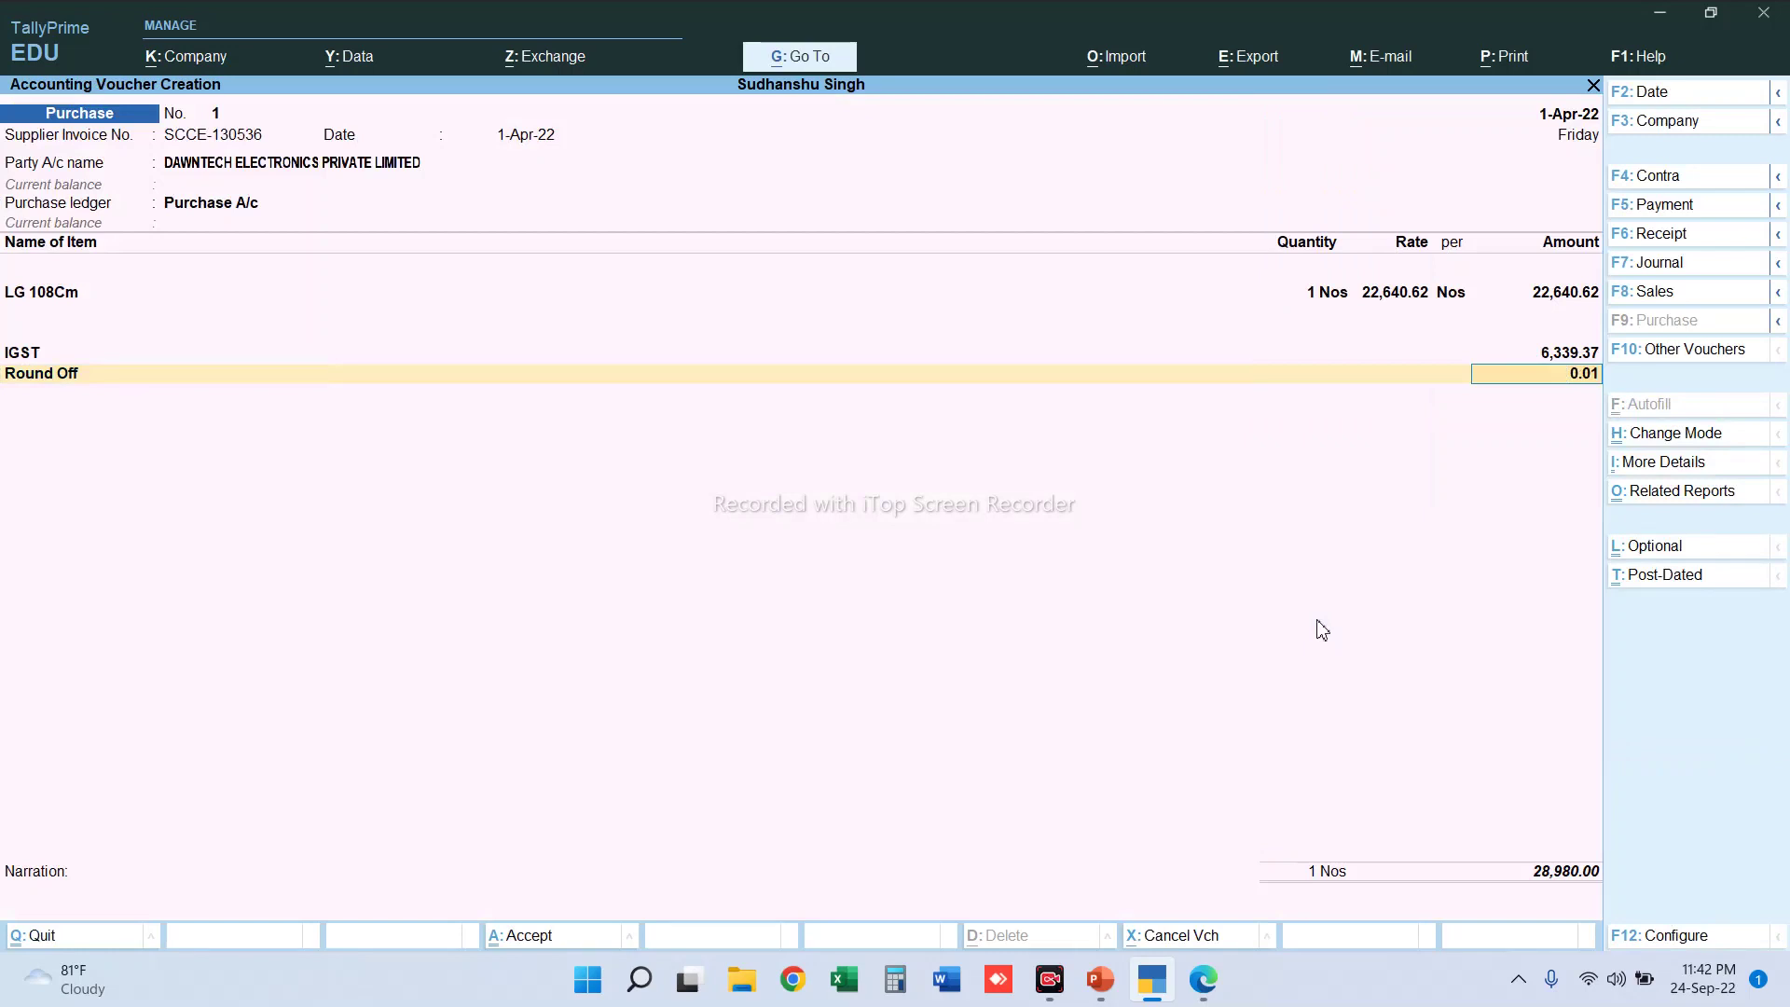
- Compare the voucher total with the invoice in Edge, accept the Round Off amount, and save the purchase voucher
{"action": "key", "text": "alt+Tab"}
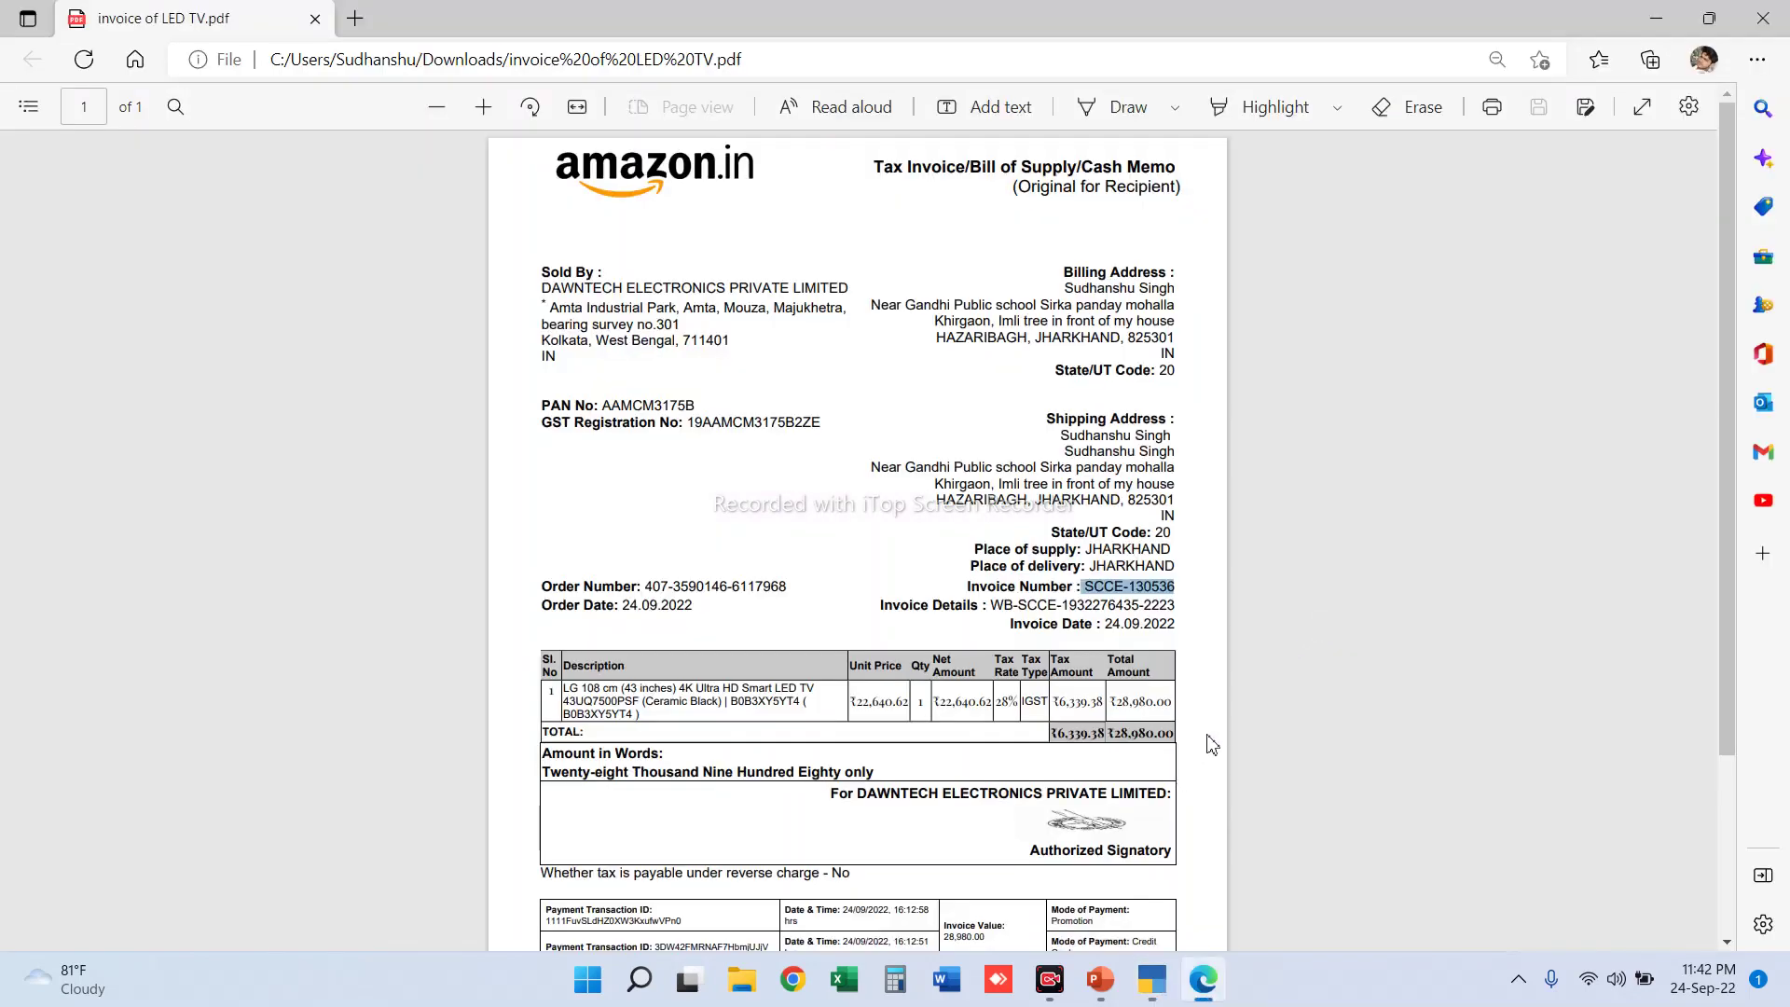
{"action": "key", "text": "alt+Tab"}
{"action": "key", "text": "Return"}
{"action": "key", "text": "Return"}
{"action": "key", "text": "Return"}
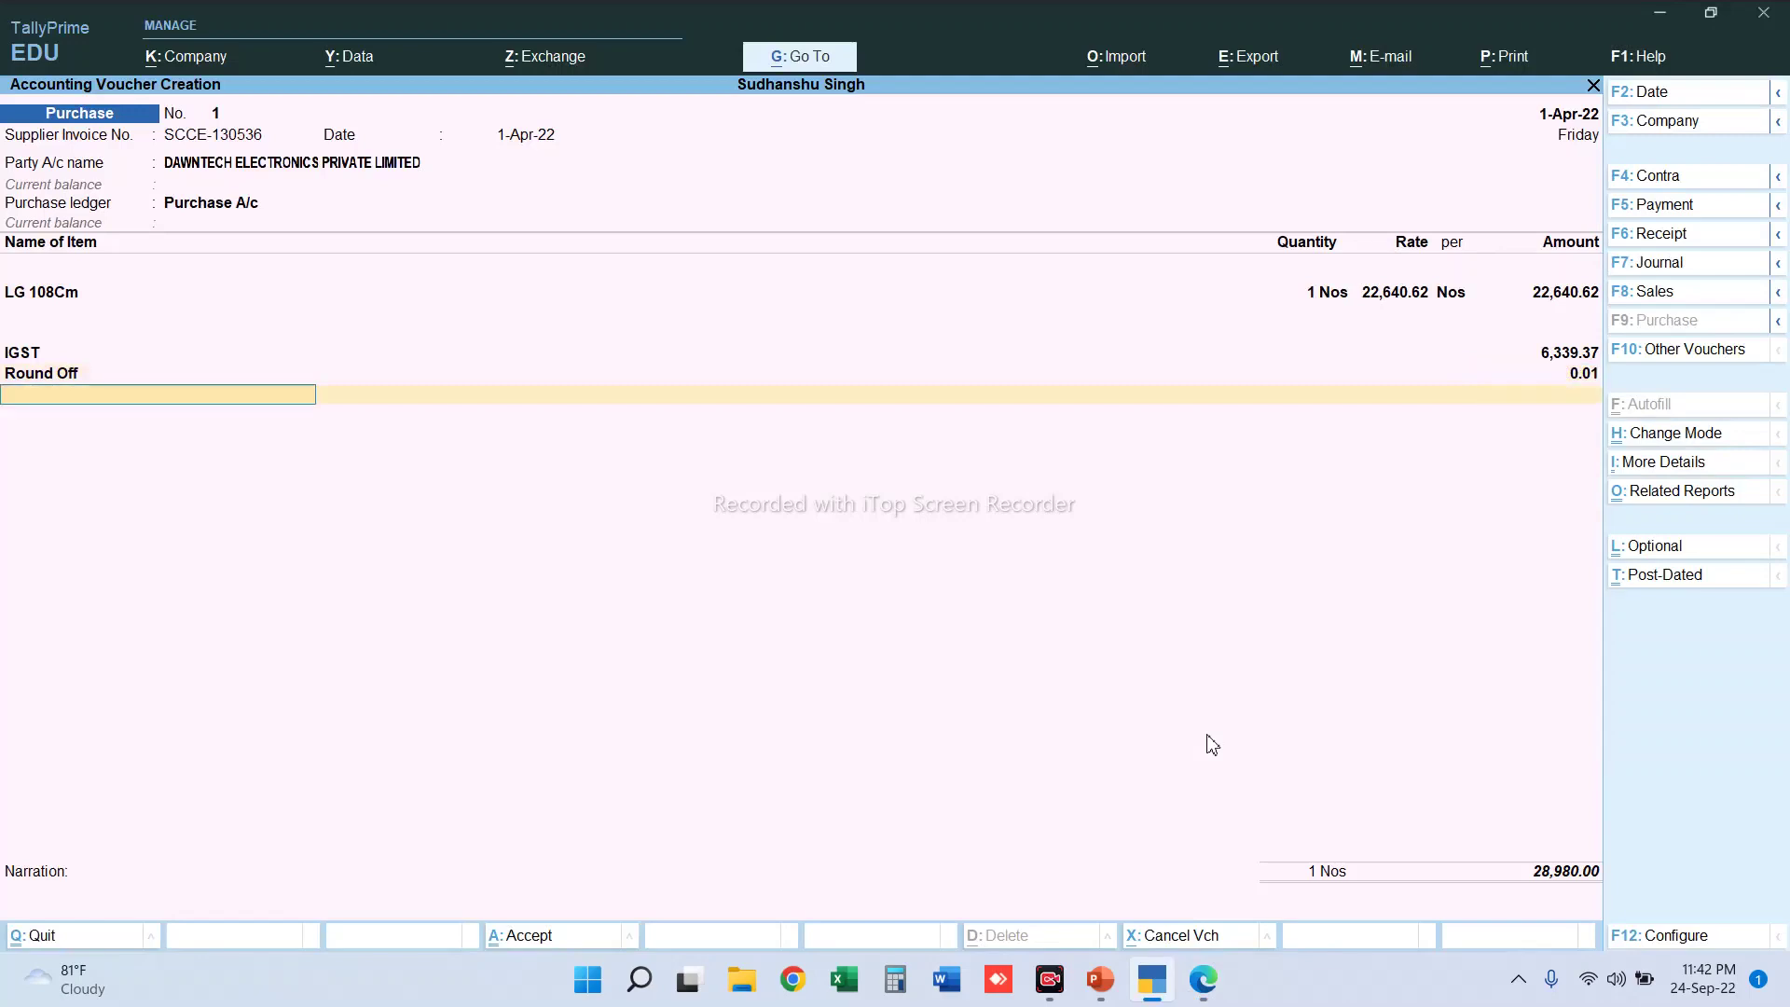
{"action": "key", "text": "Return"}
{"action": "key", "text": "Return"}
{"action": "key", "text": "Return"}
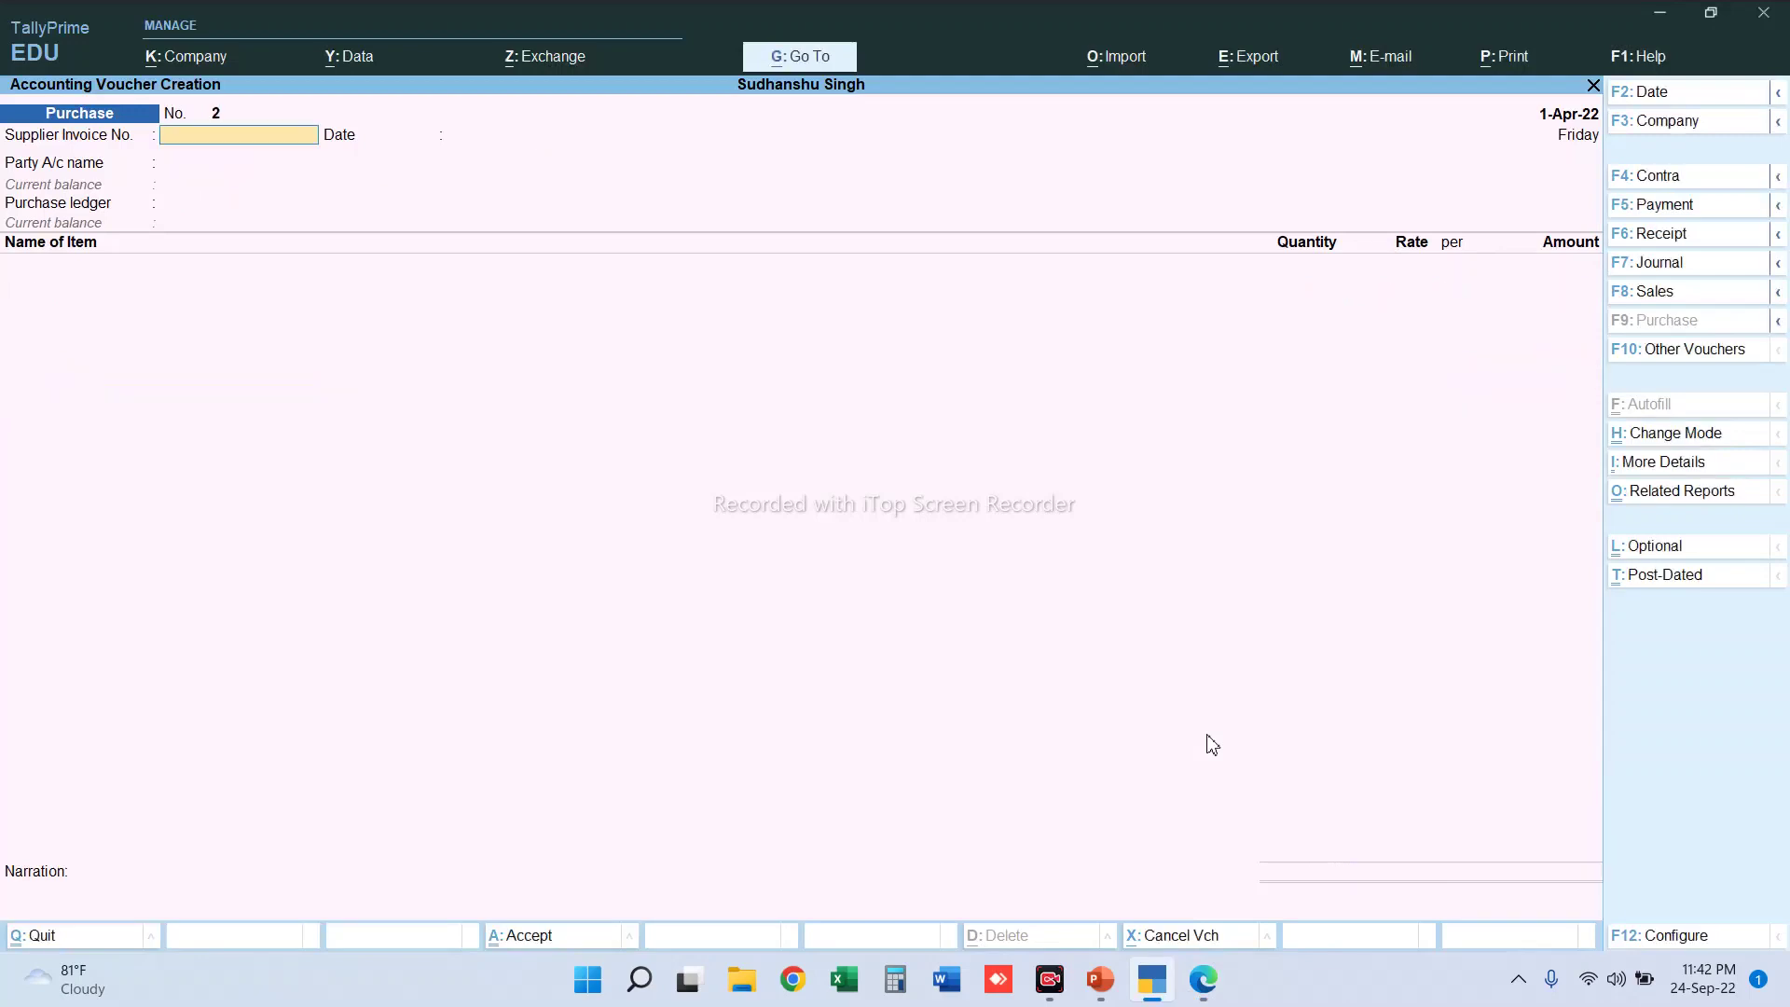
- Leave voucher entry, examine the LG 108Cm entry in the Stock Summary, and return to the Gateway of Tally
{"action": "key", "text": "Escape"}
{"action": "key", "text": "Return"}
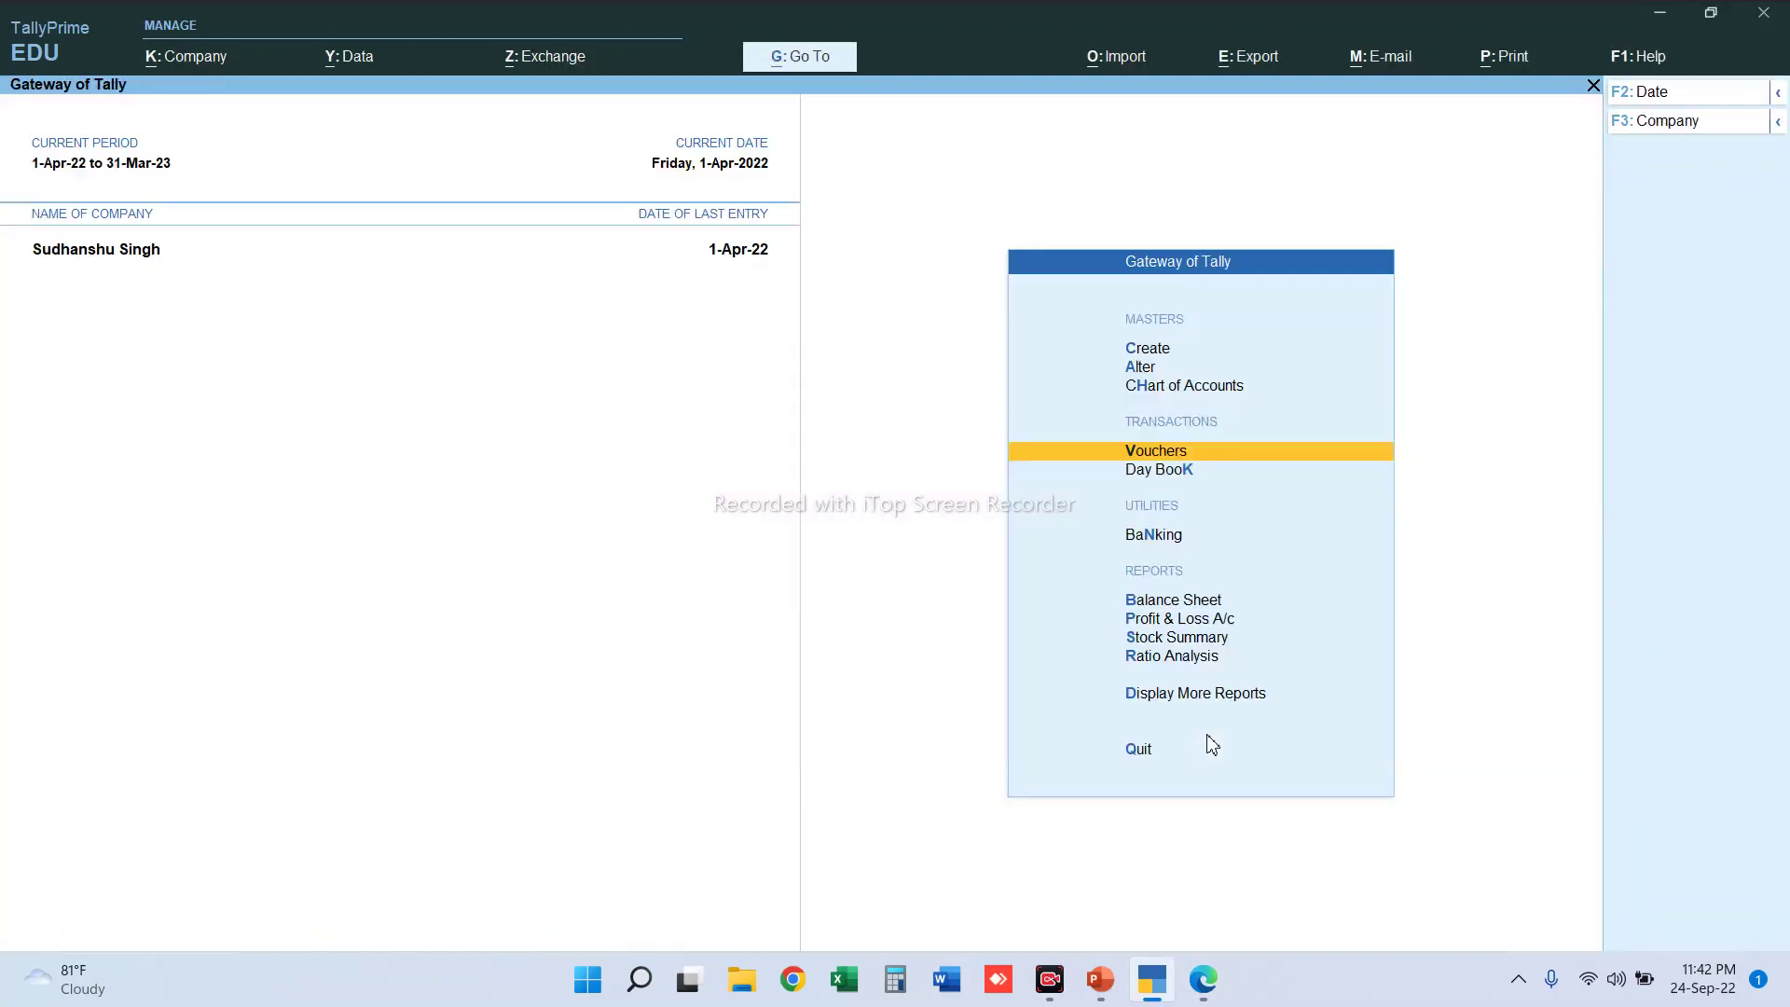
{"action": "key", "text": "Escape"}
{"action": "key", "text": "Escape"}
{"action": "key", "text": "s"}
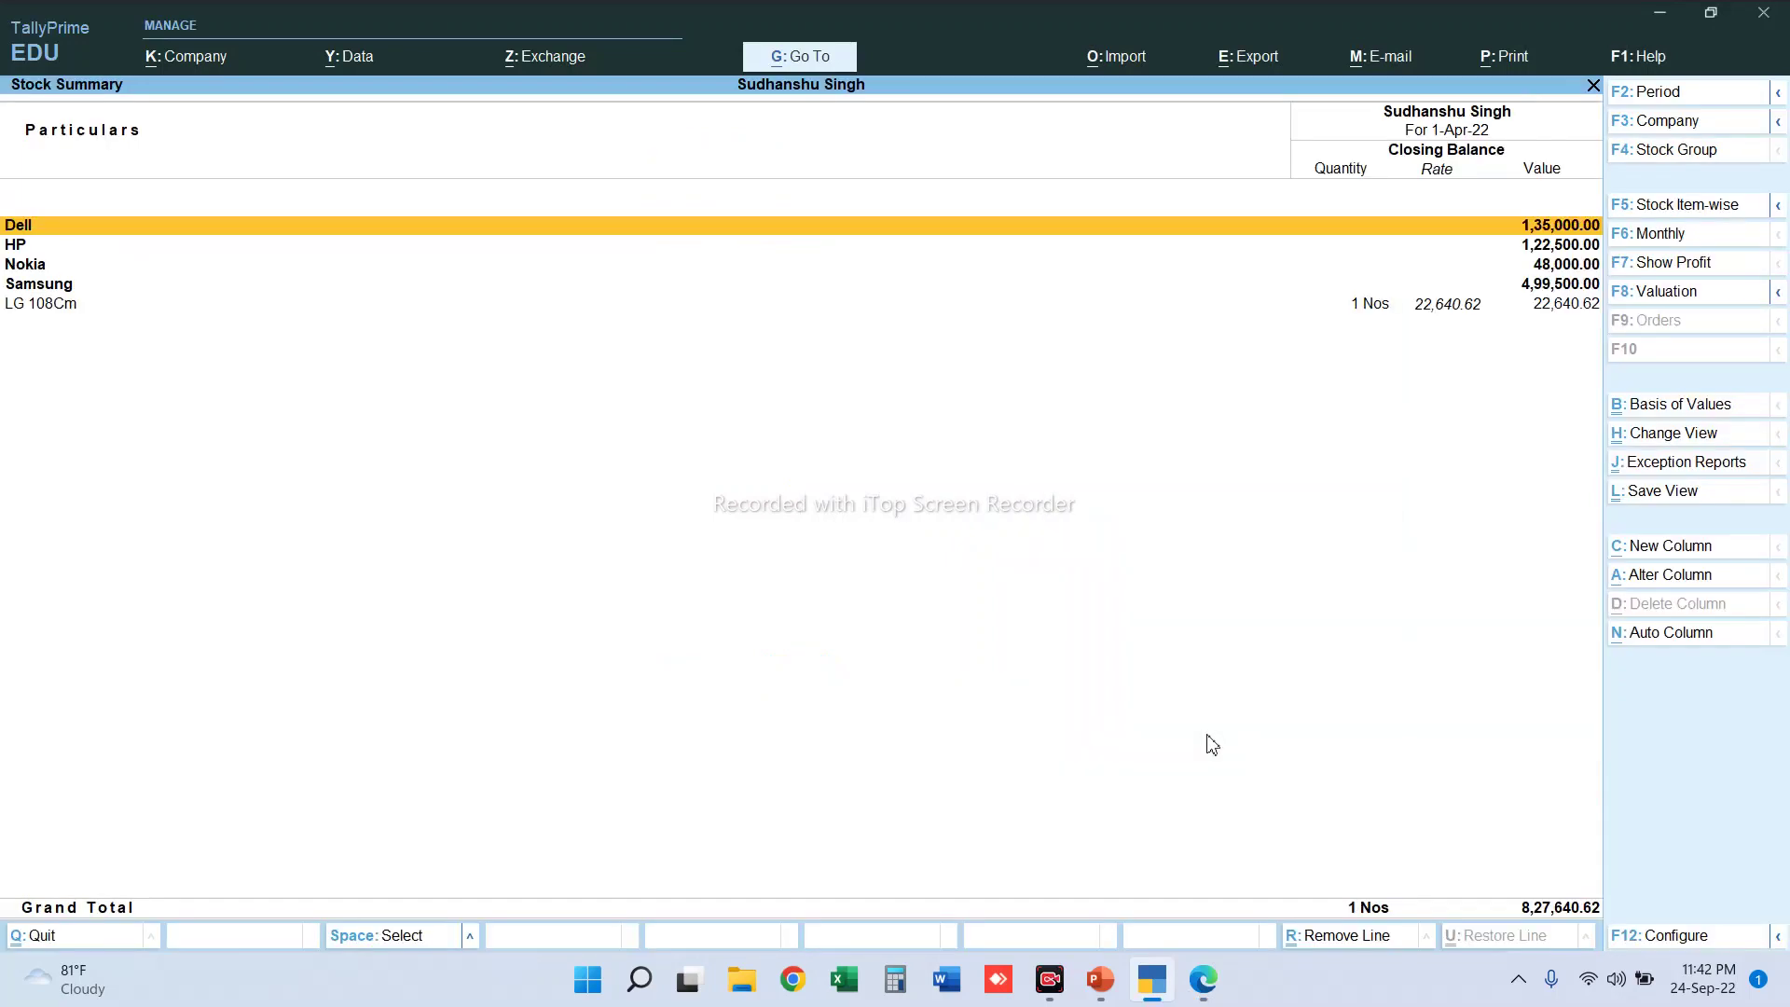
{"action": "key", "text": "Down"}
{"action": "key", "text": "Down"}
{"action": "key", "text": "Down"}
{"action": "key", "text": "Down"}
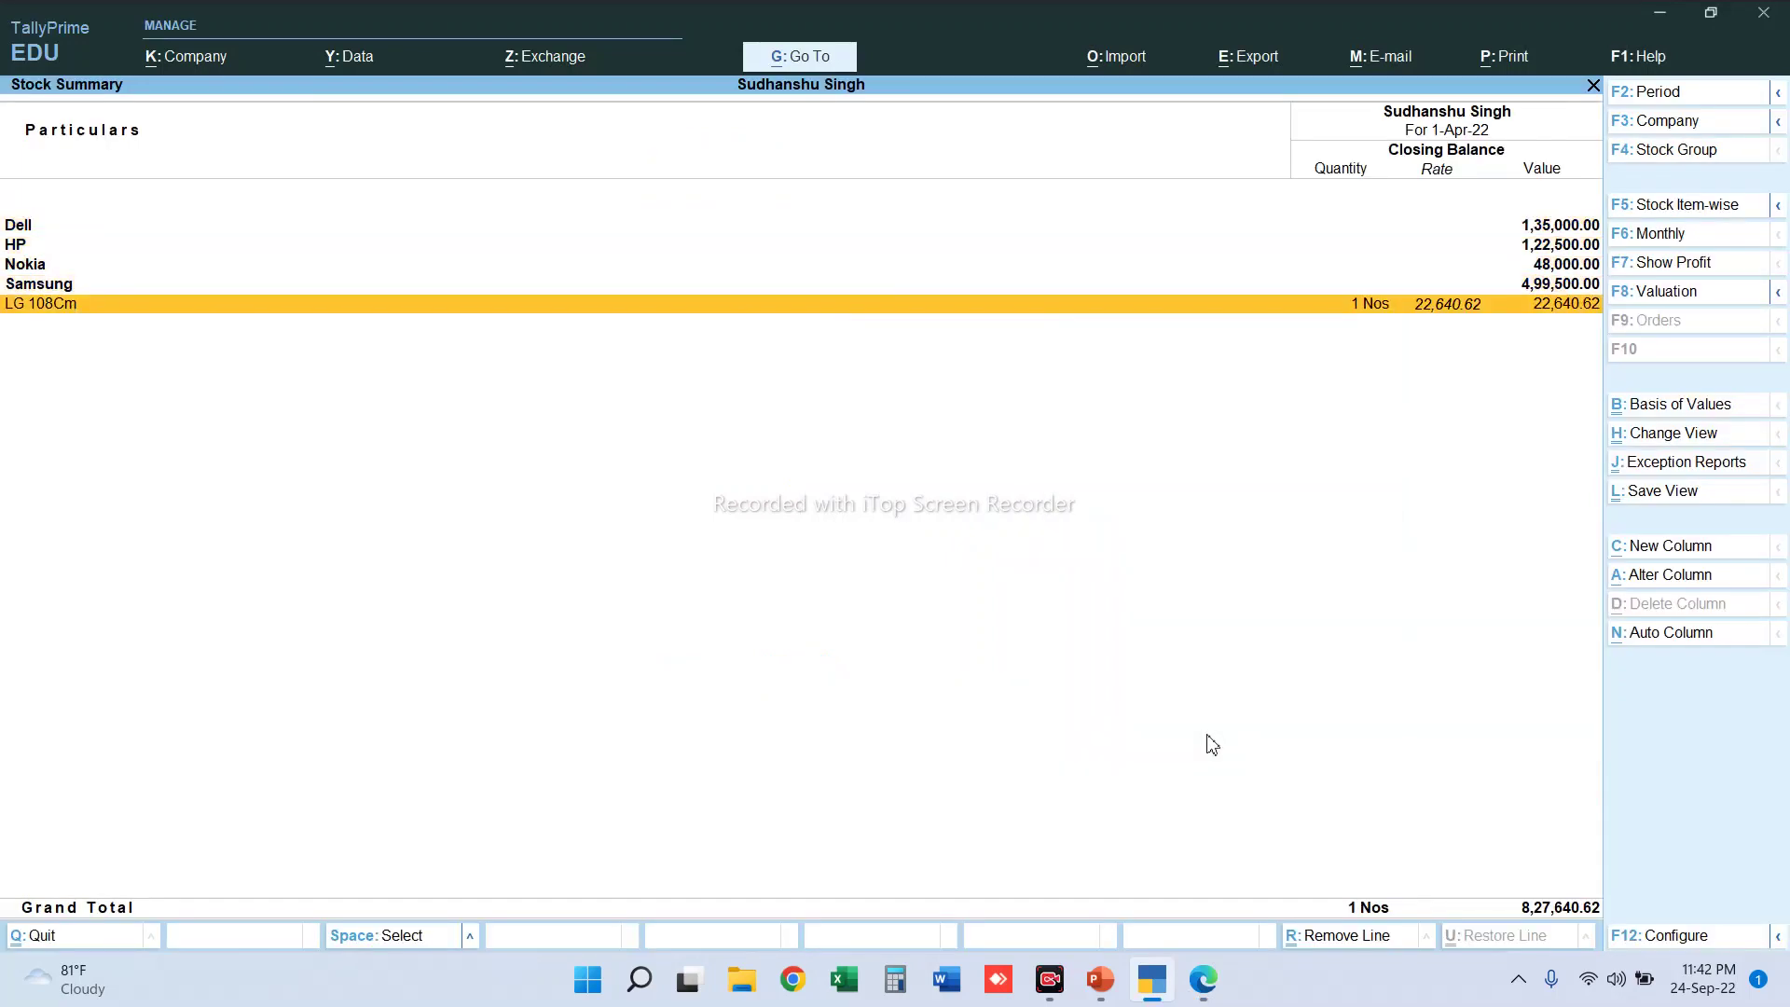
{"action": "key", "text": "Return"}
{"action": "key", "text": "Escape"}
{"action": "key", "text": "Escape"}
- Open the Balance Sheet in detailed format and go to Closing Stock under Current Assets
{"action": "key", "text": "Up"}
{"action": "key", "text": "Up"}
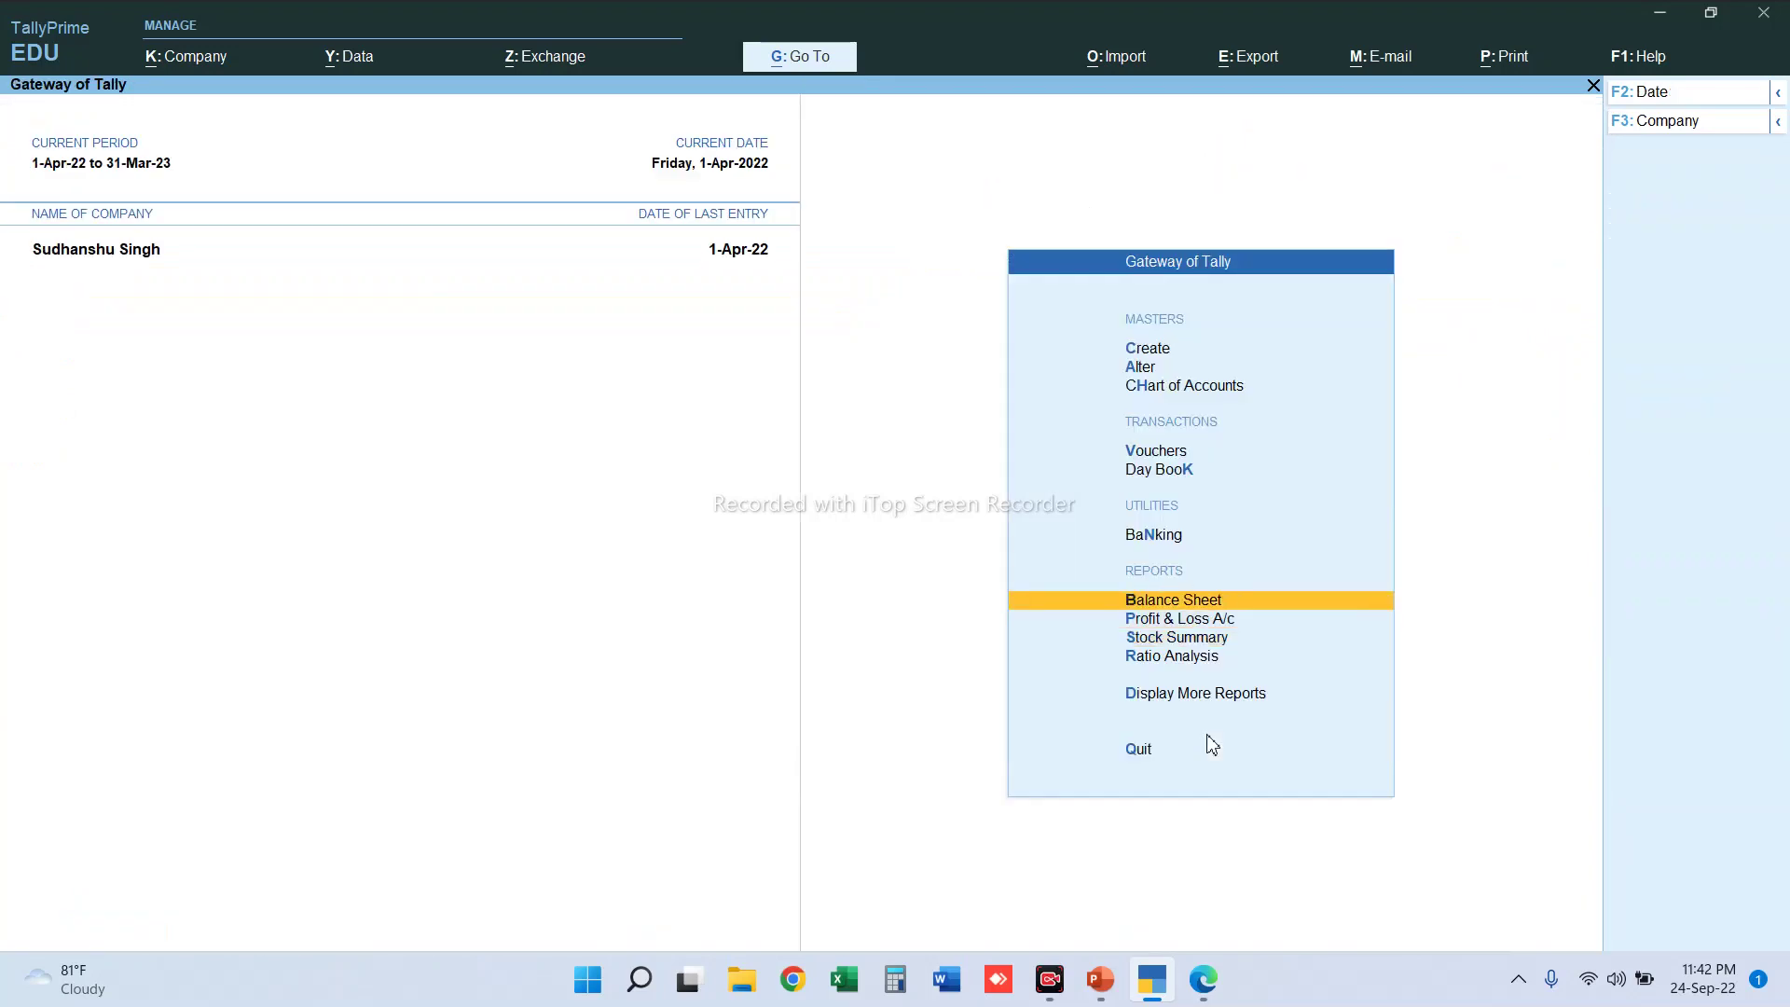
{"action": "key", "text": "Return"}
{"action": "key", "text": "alt+F5"}
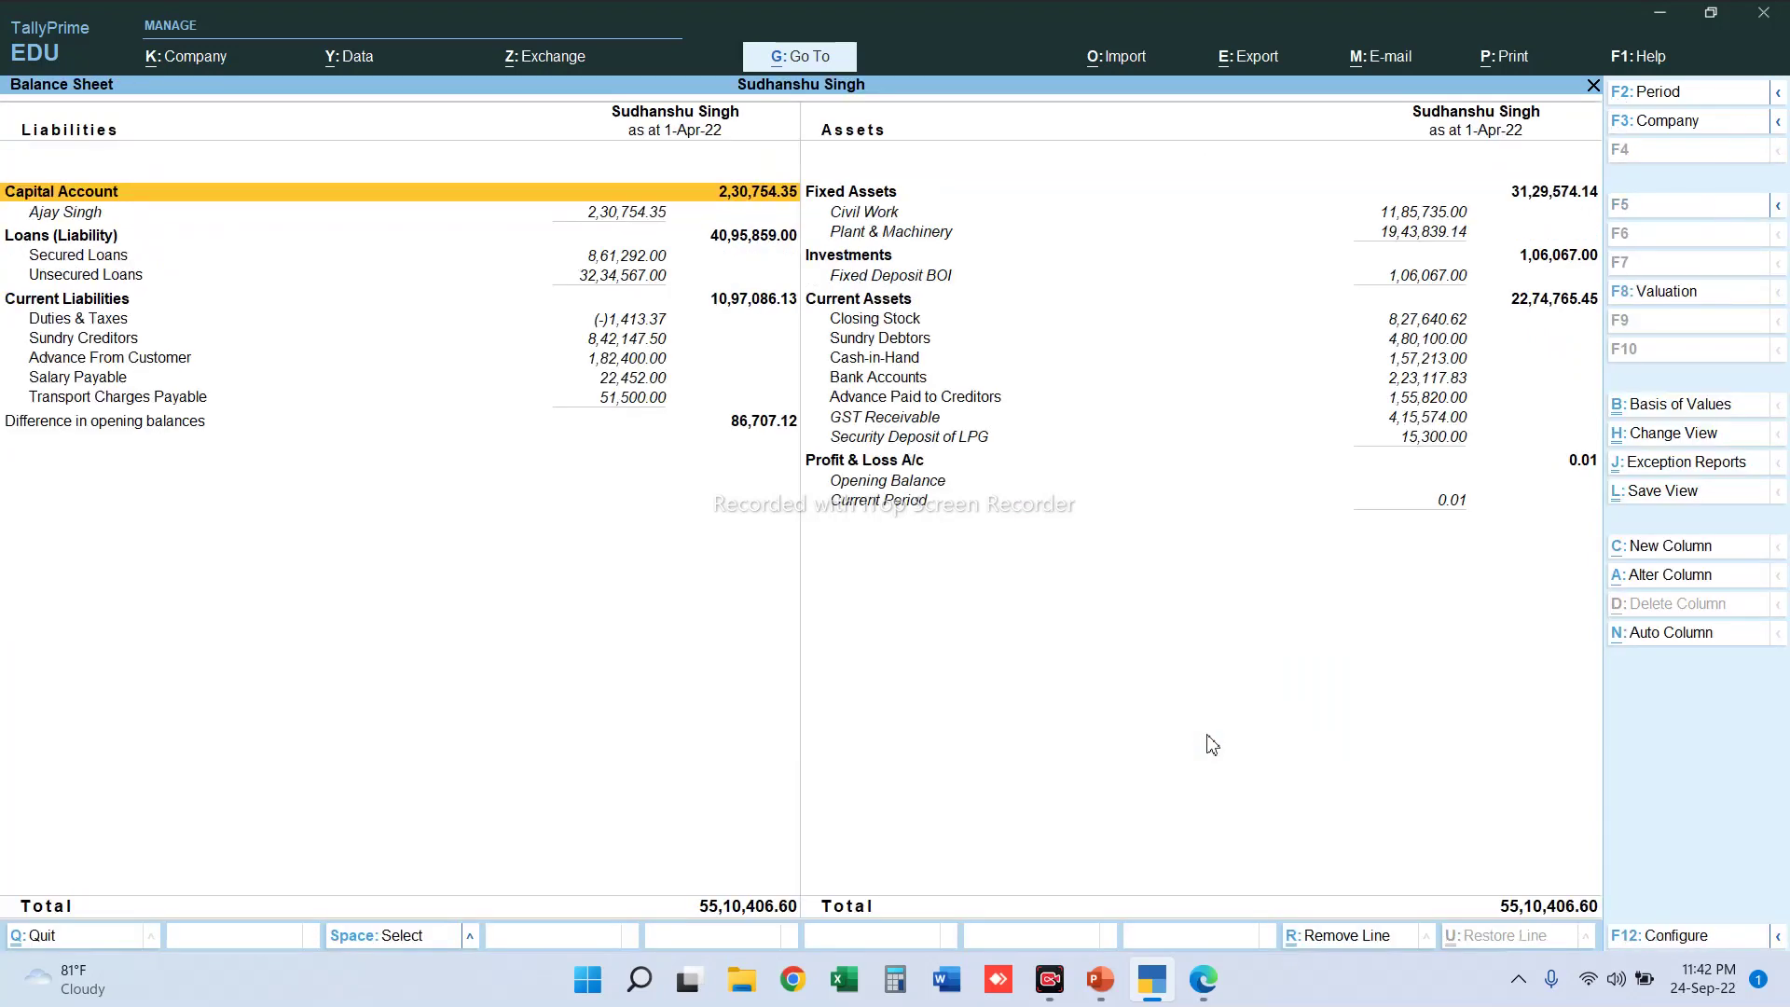
{"action": "key", "text": "Right"}
{"action": "key", "text": "Down"}
{"action": "key", "text": "Down"}
{"action": "key", "text": "Down"}
{"action": "key", "text": "Down"}
{"action": "key", "text": "Down"}
{"action": "key", "text": "Down"}
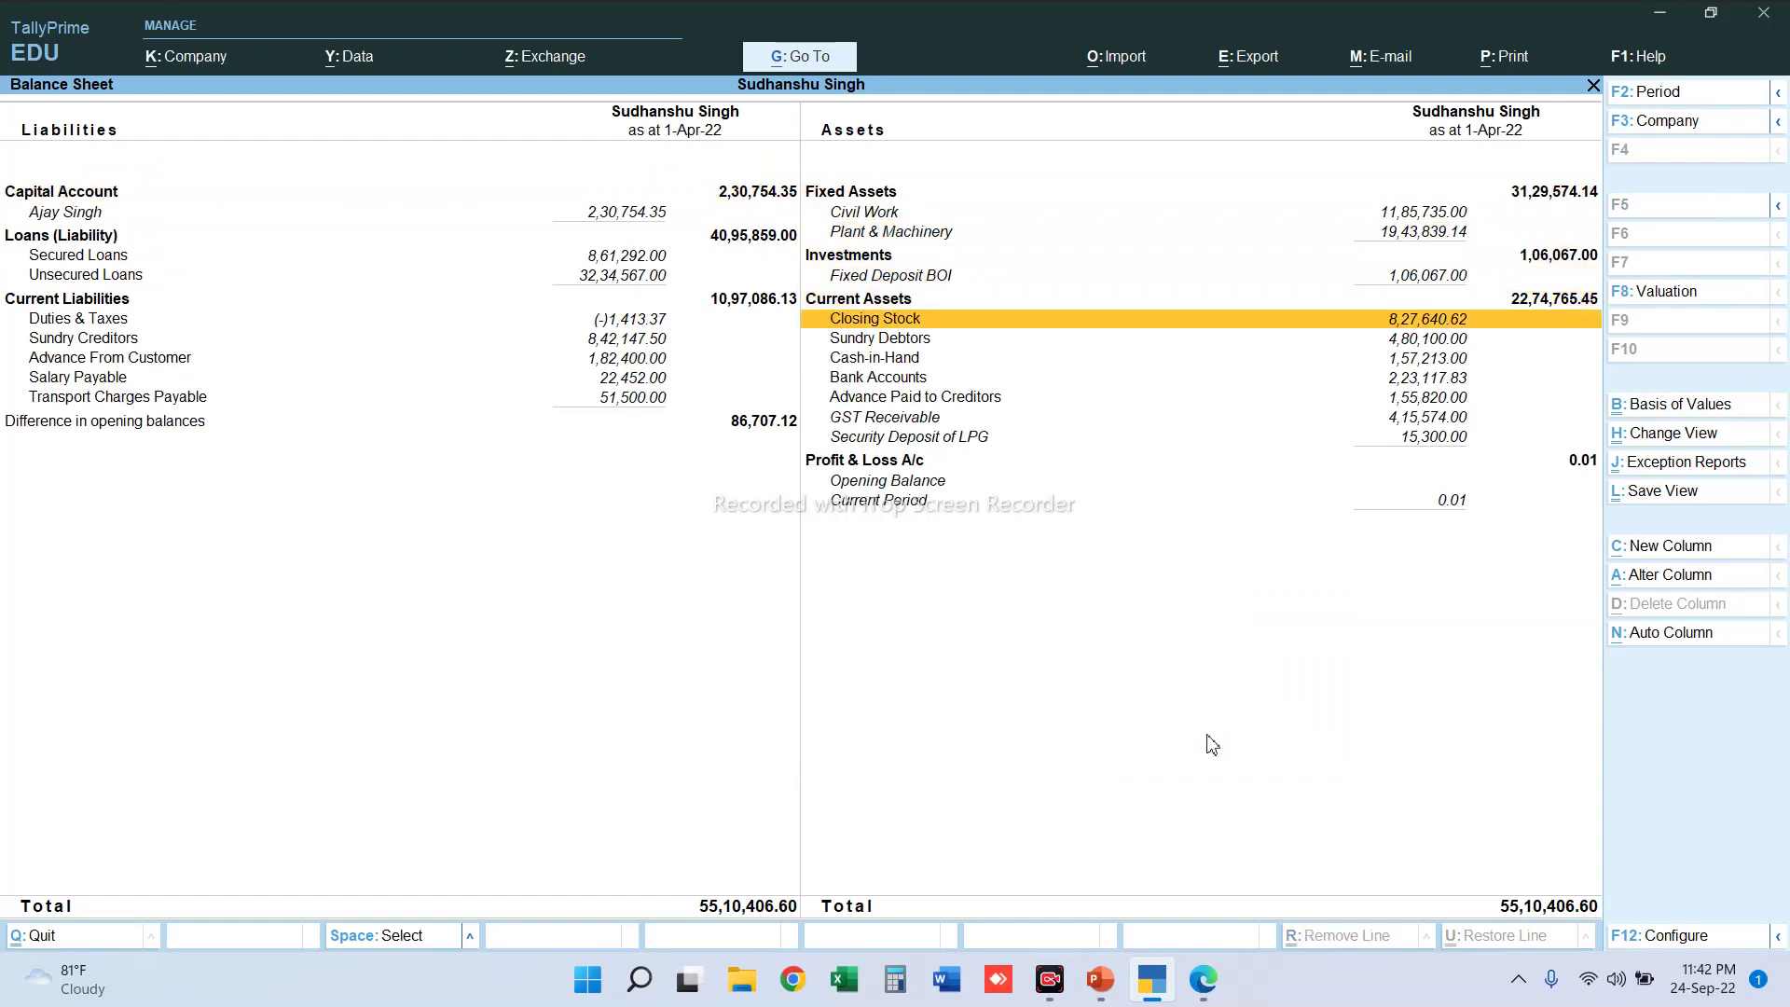
- Examine the items that make up Closing Stock, and return to the Gateway of Tally
{"action": "key", "text": "Return"}
{"action": "key", "text": "Down"}
{"action": "key", "text": "Down"}
{"action": "key", "text": "Down"}
{"action": "key", "text": "Down"}
{"action": "key", "text": "Escape"}
{"action": "key", "text": "Escape"}
{"action": "key", "text": "Escape"}
{"action": "key", "text": "Escape"}
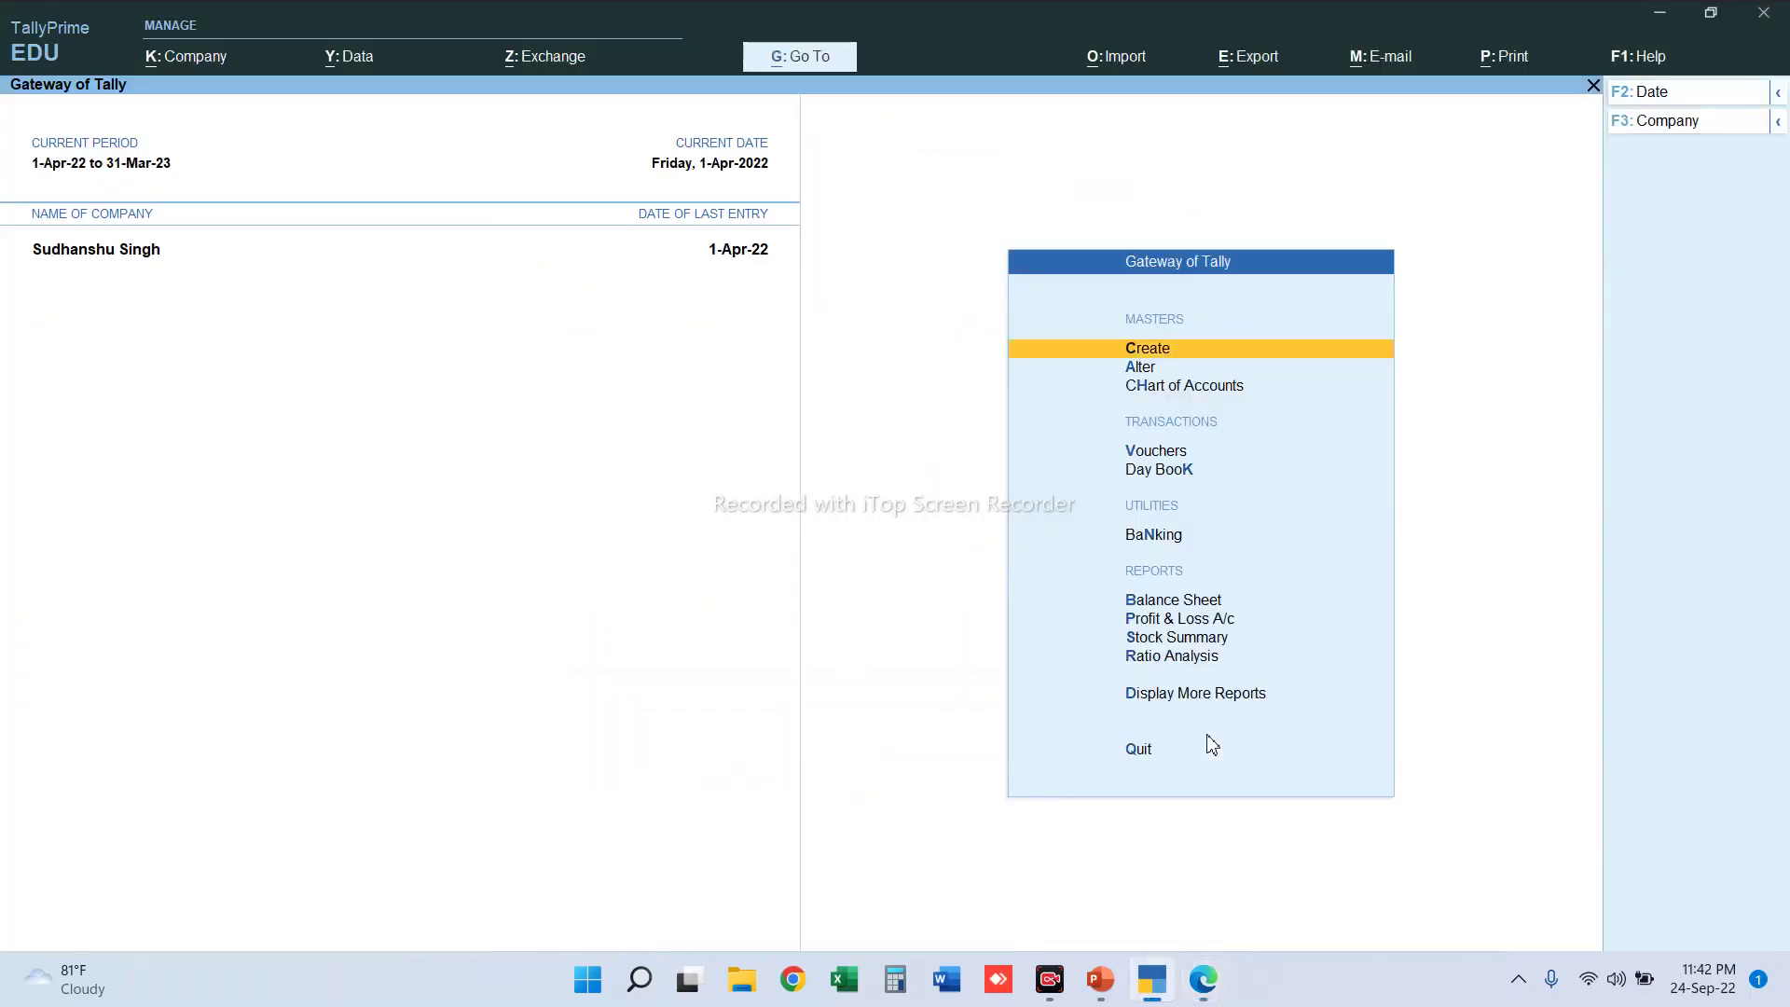
- Start another purchase voucher and change its mode from Item Invoice to Accounting Invoice
{"action": "type", "text": "vq"}
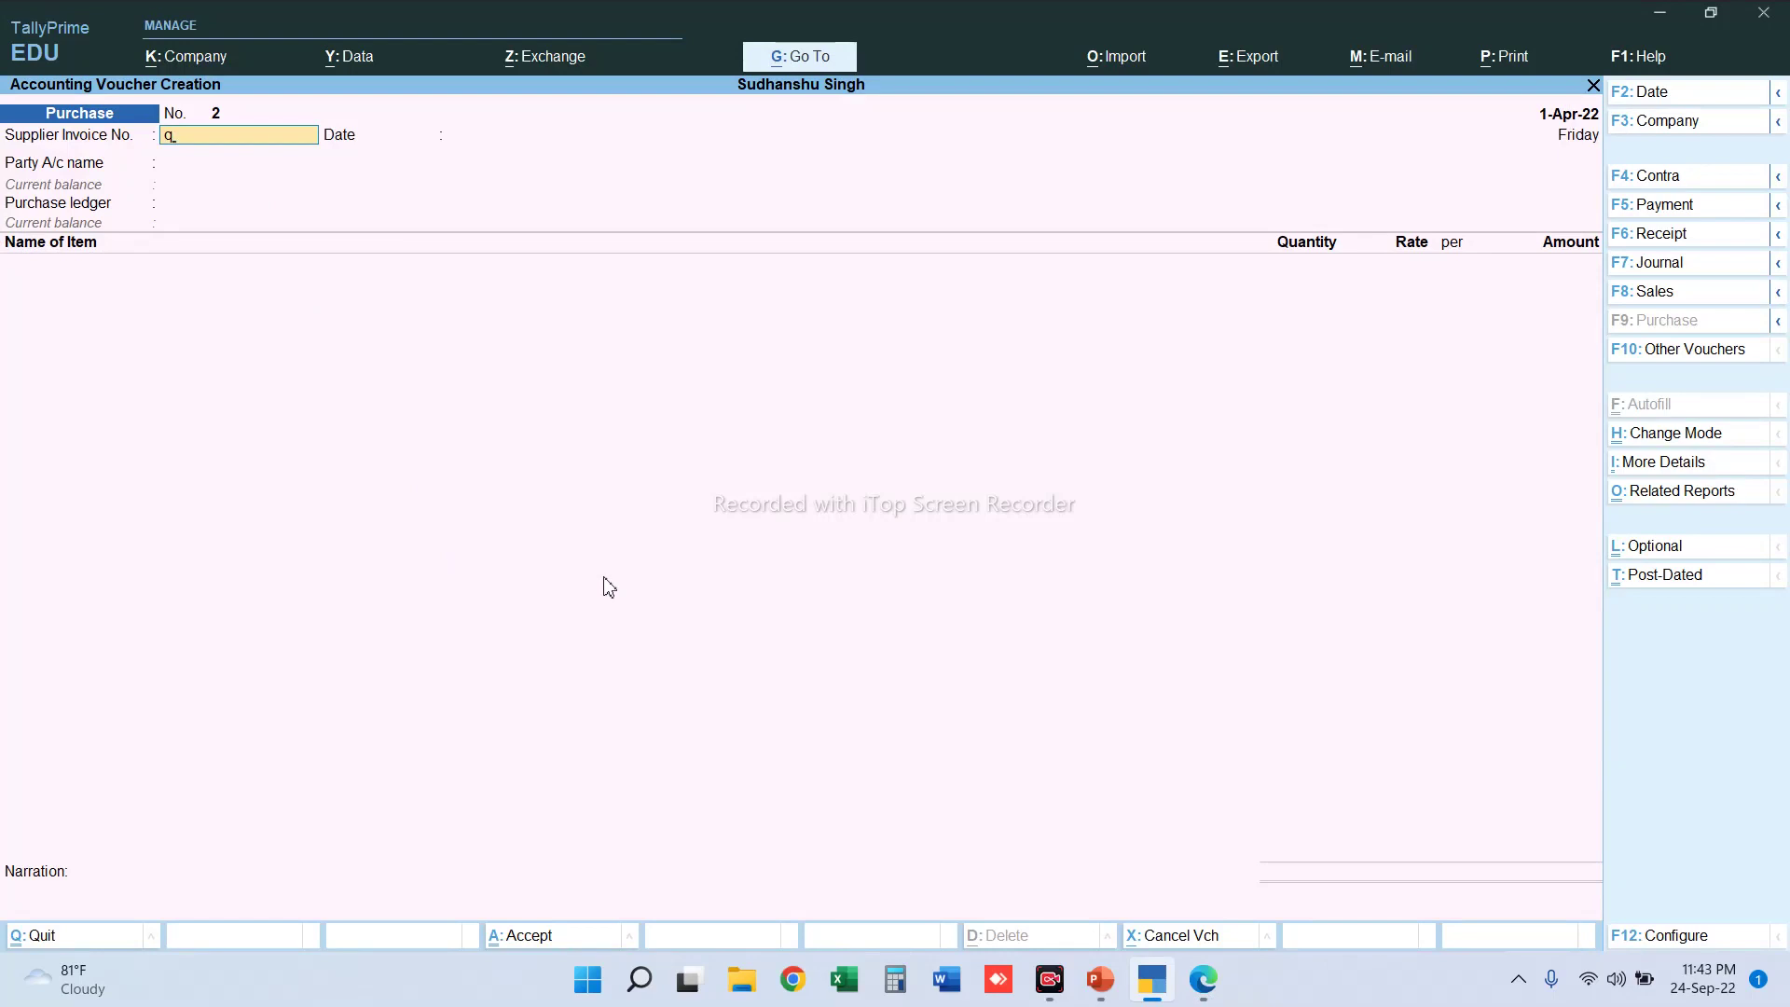
{"action": "left_click", "coordinate": [1676, 433]}
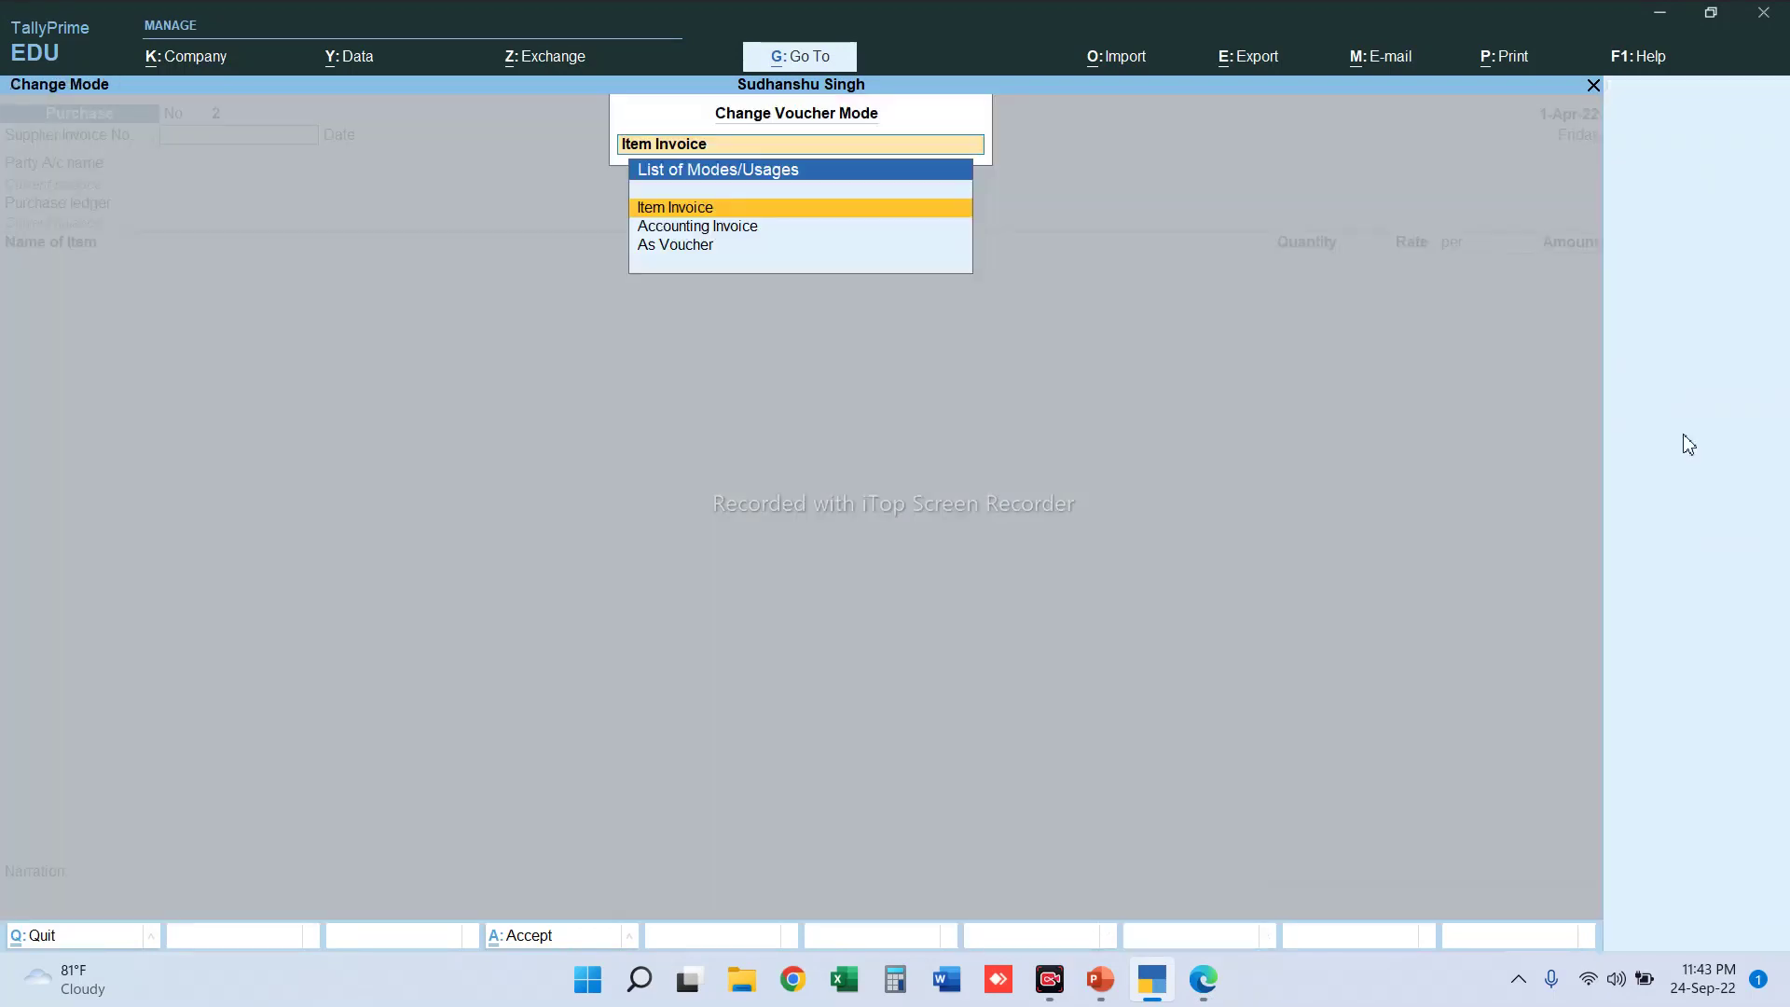
{"action": "key", "text": "Down"}
{"action": "key", "text": "Return"}
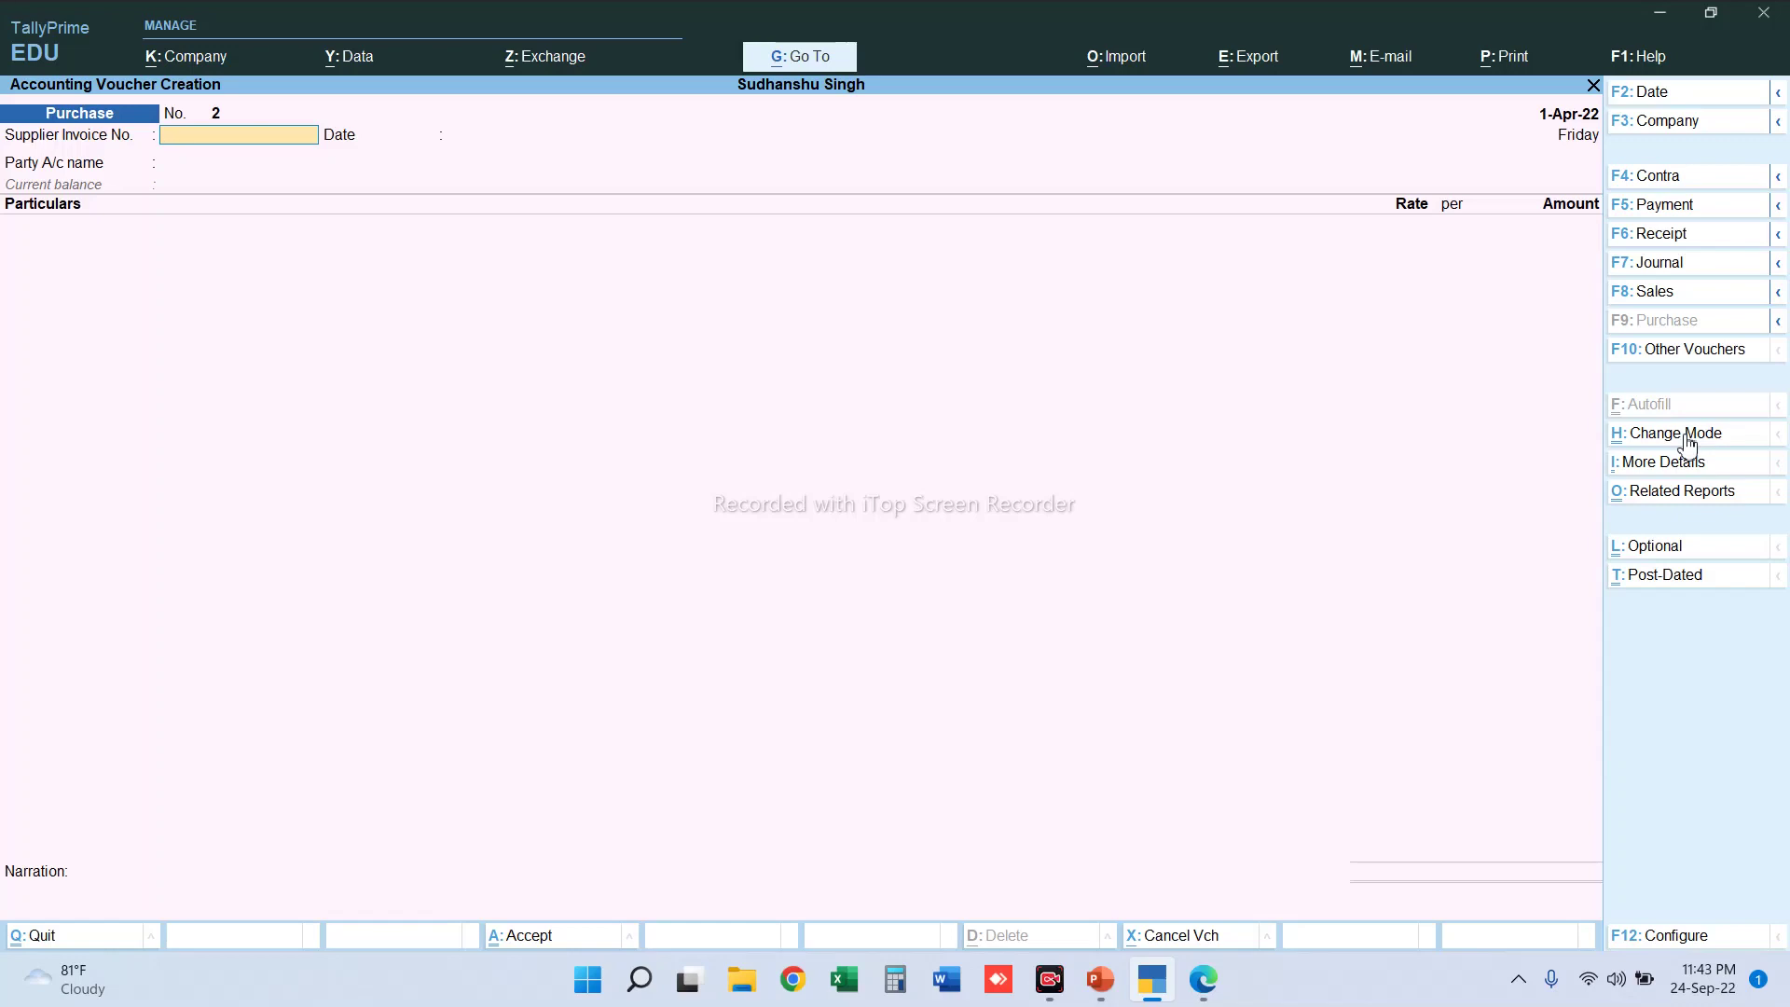
- Skip the supplier invoice number, choose DAWNTECH ELECTRONICS PRIVATE LIMITED as the party account, and accept its details
{"action": "key", "text": "Return"}
{"action": "key", "text": "Return"}
{"action": "type", "text": "Daw"}
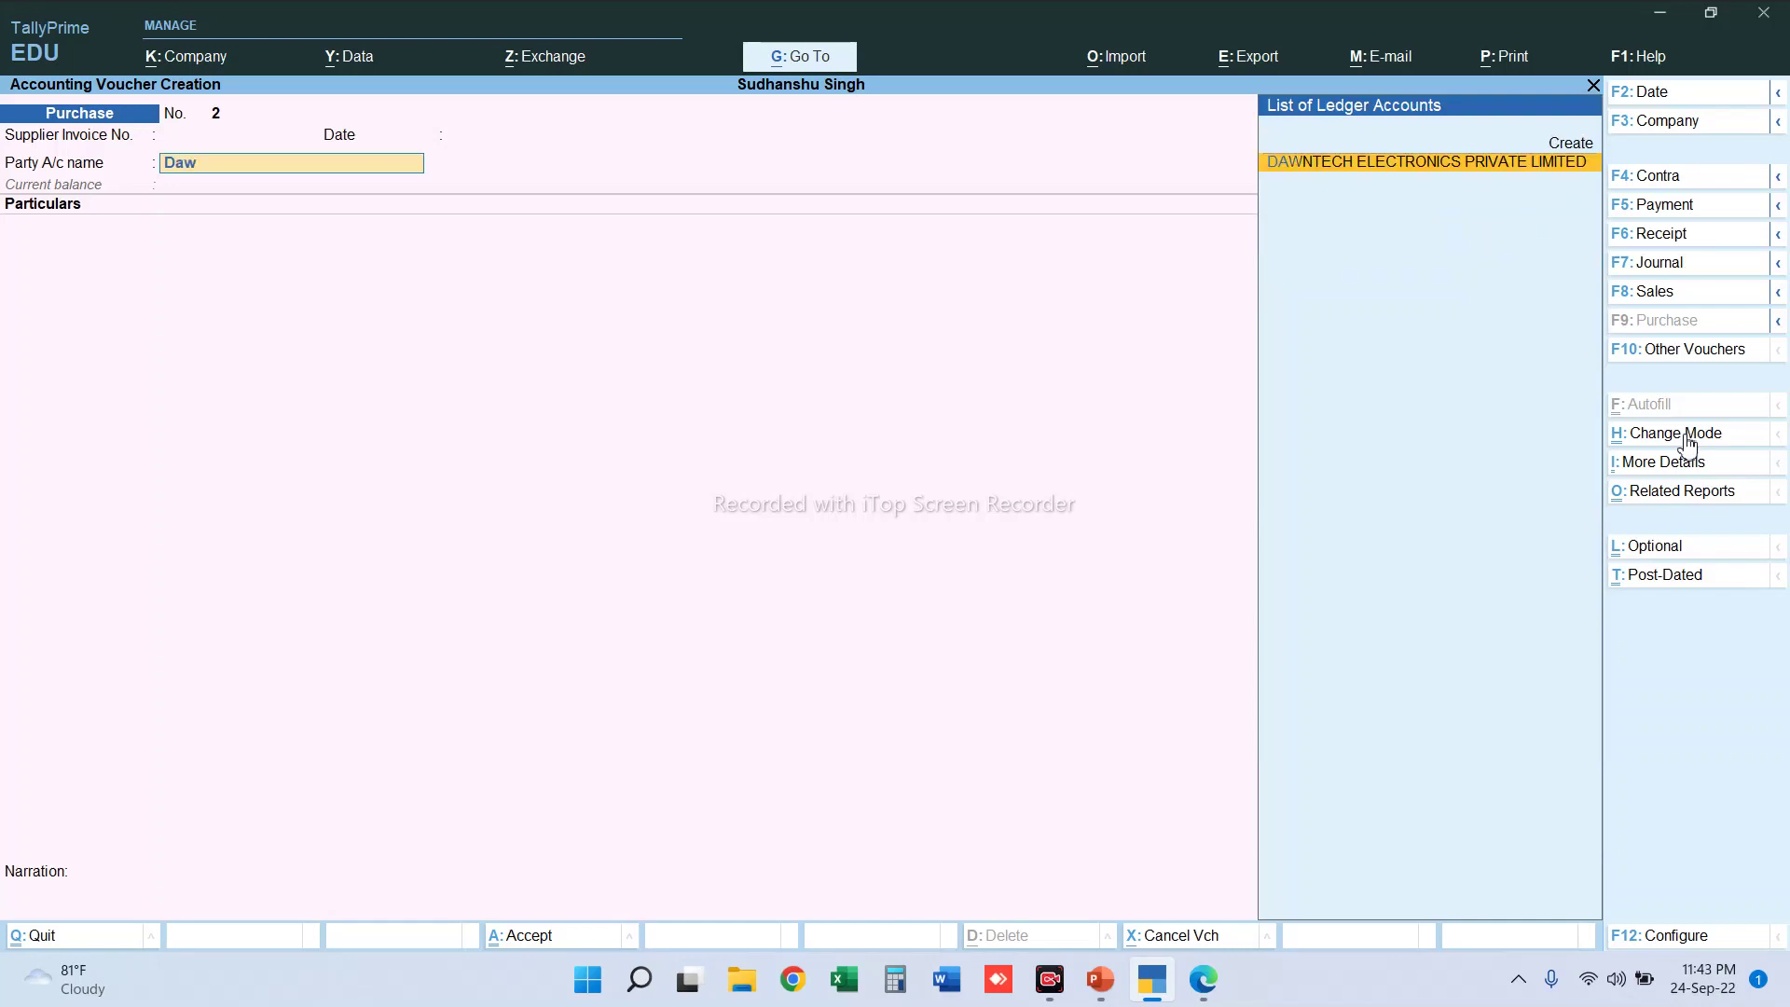
{"action": "key", "text": "Return"}
{"action": "key", "text": "ctrl+a"}
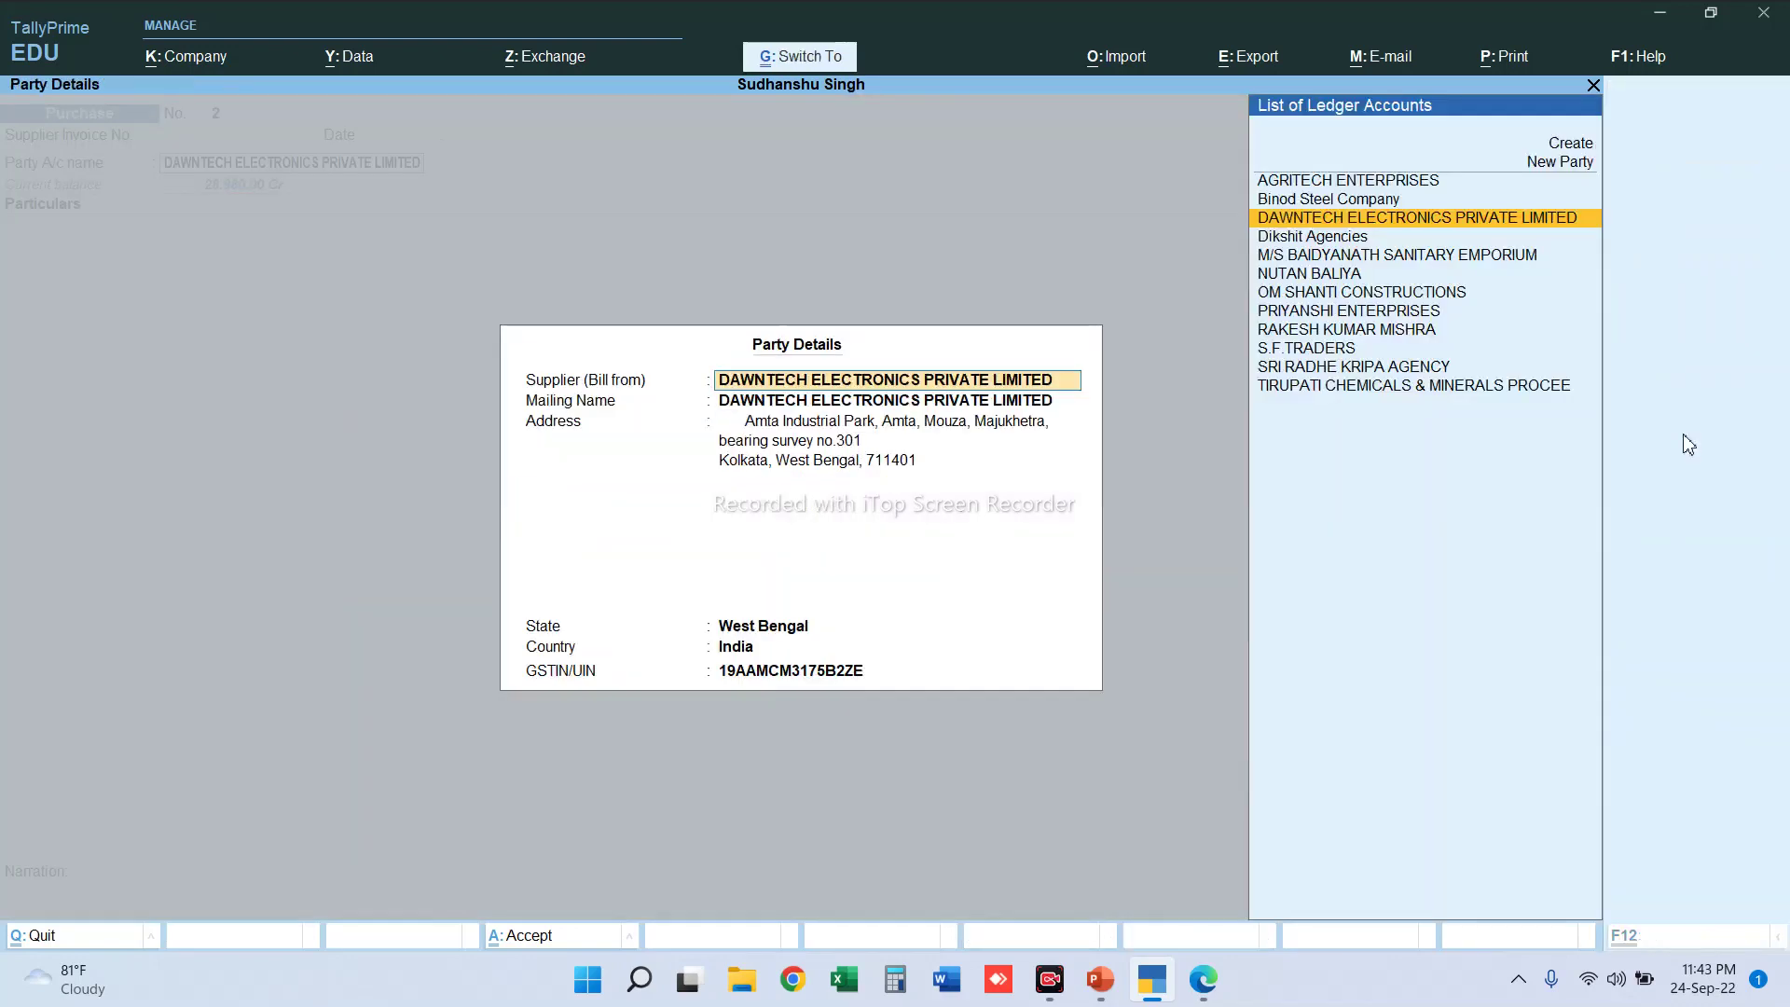
{"action": "key", "text": "ctrl+a"}
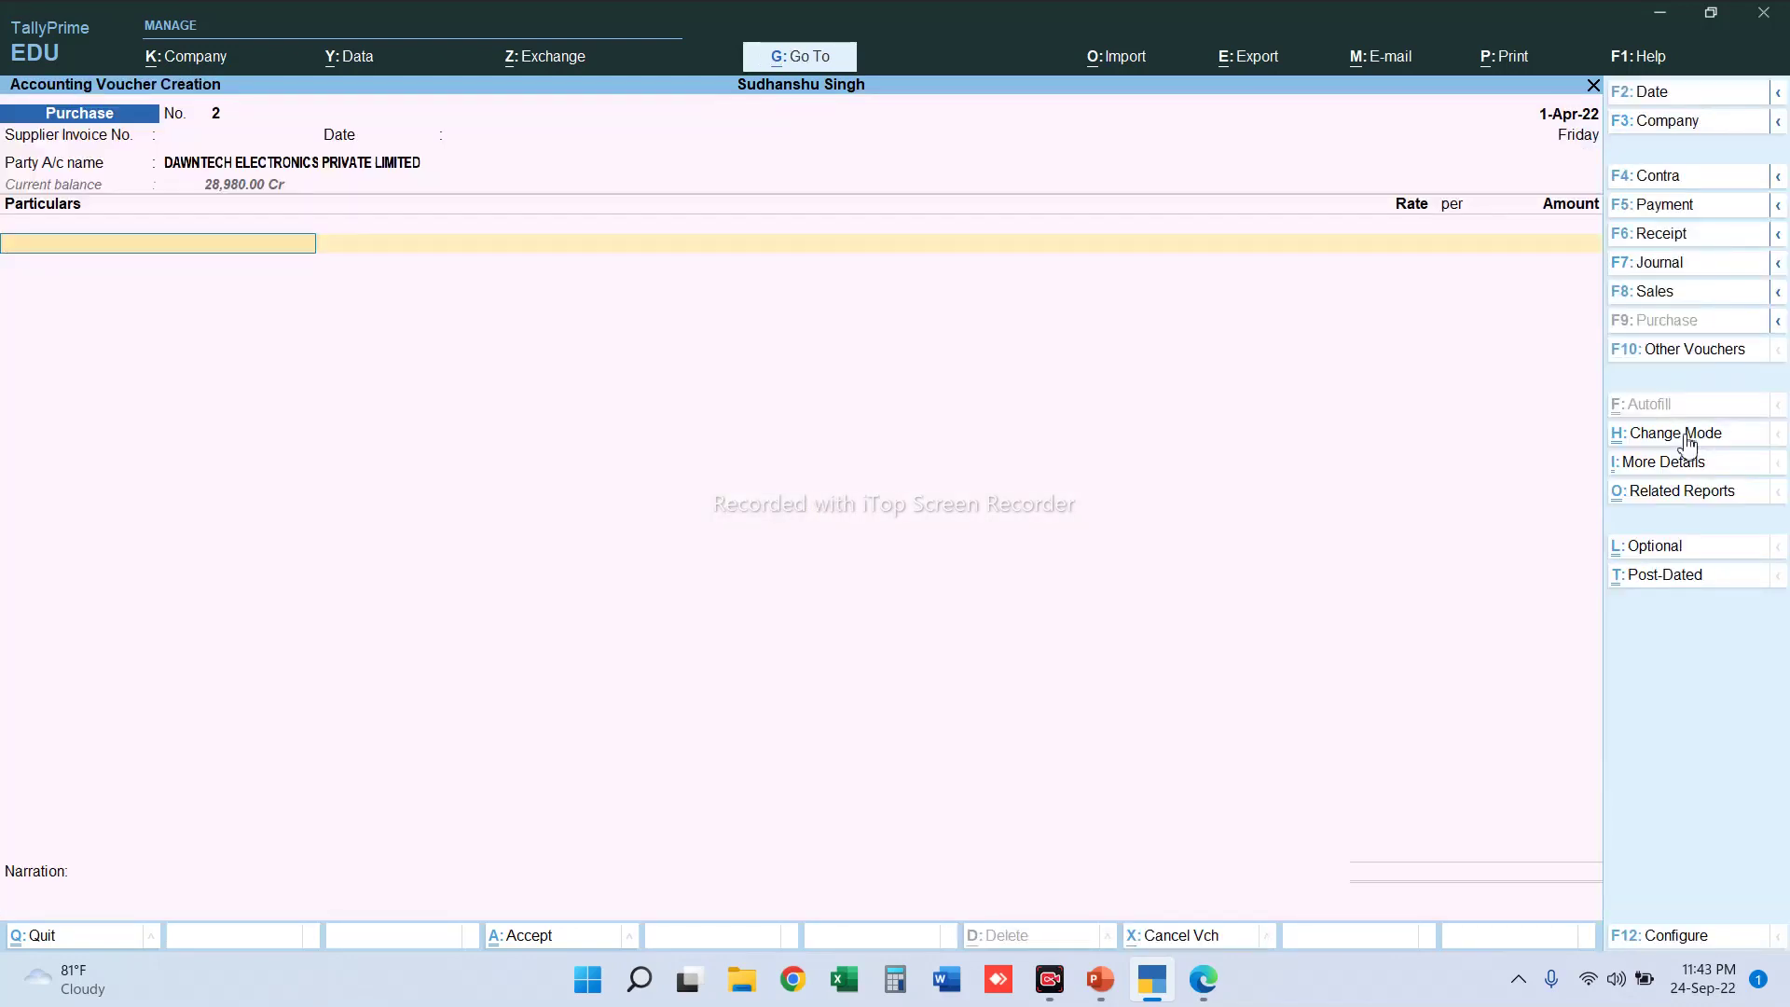
- Start creating a ledger named LG 108 Cm under Fixed Assets from within the voucher
{"action": "key", "text": "alt"}
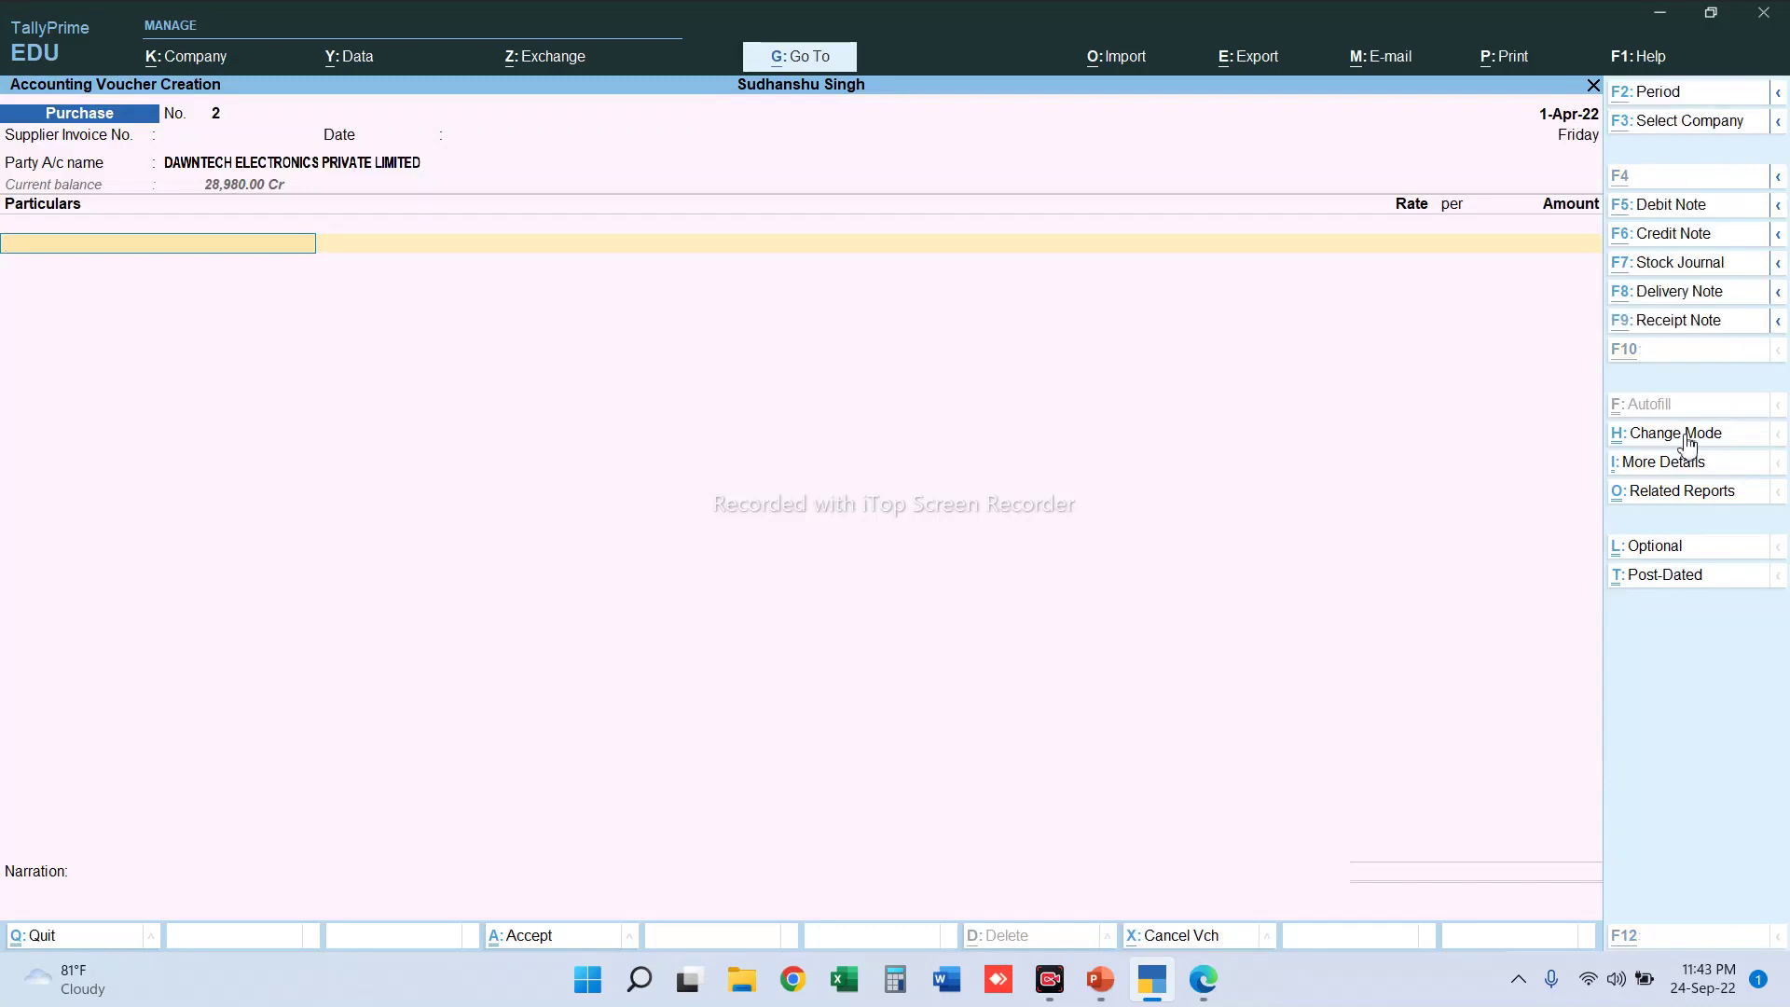
{"action": "key", "text": "alt+c"}
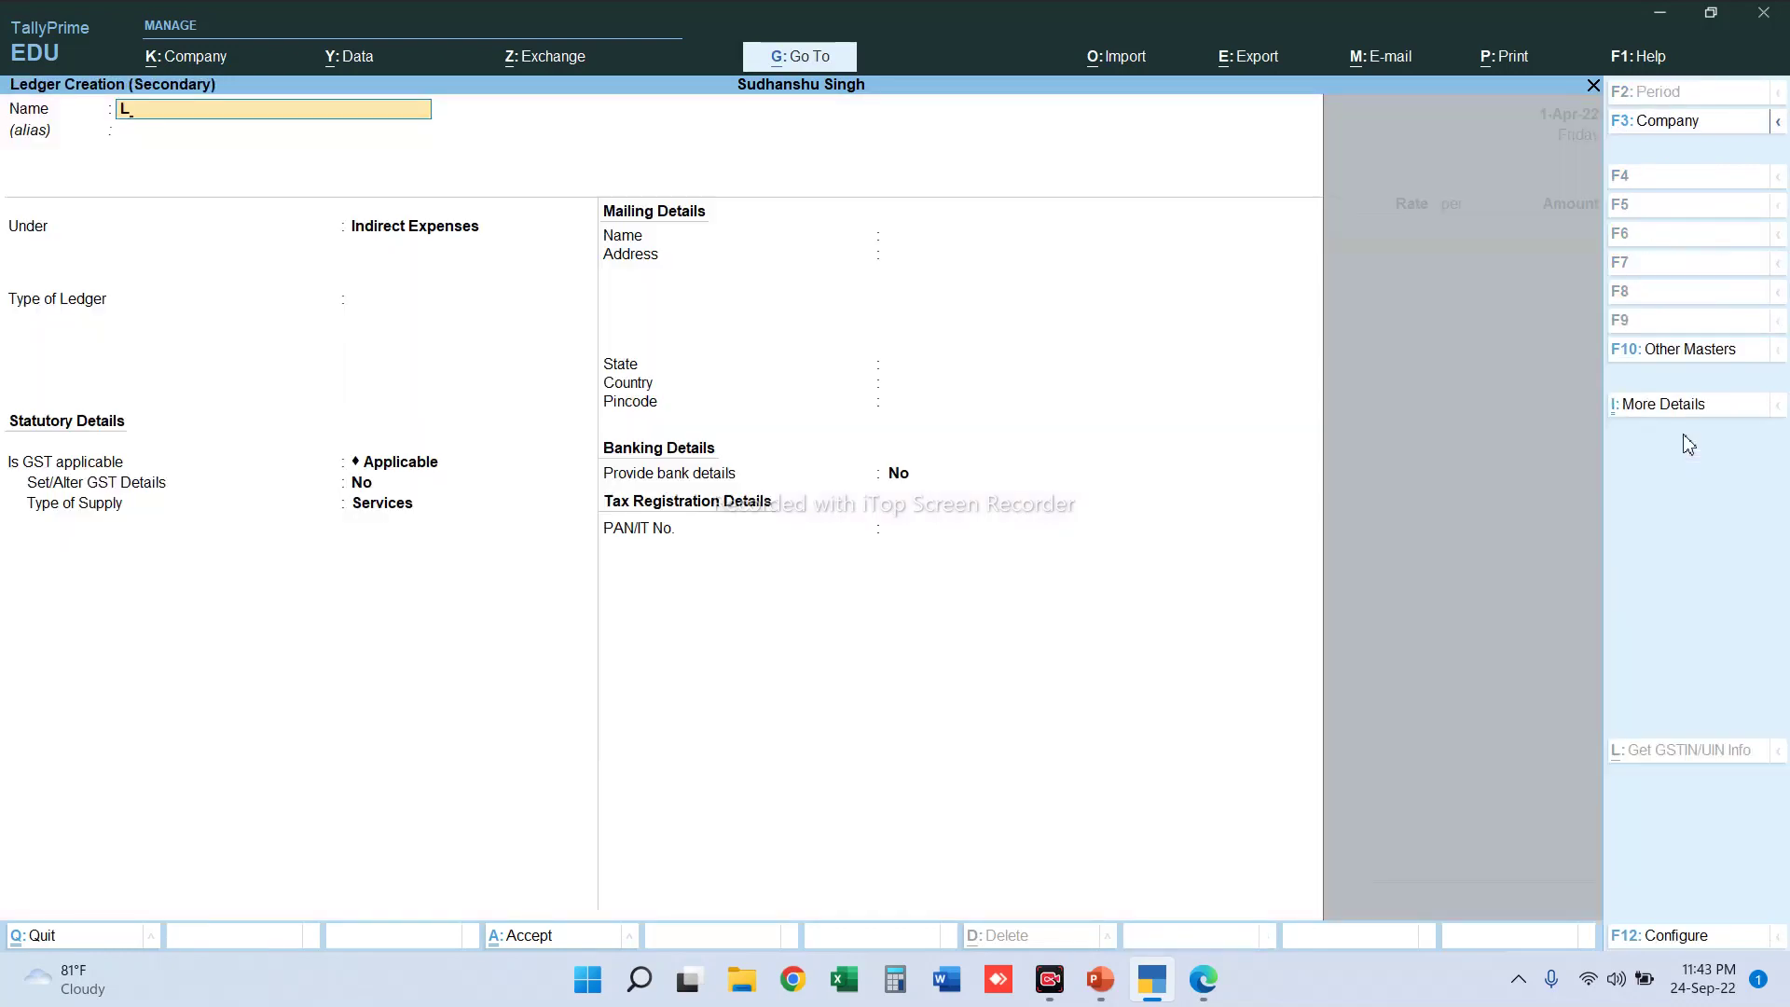
{"action": "type", "text": "LG 108 Cm"}
{"action": "key", "text": "Return"}
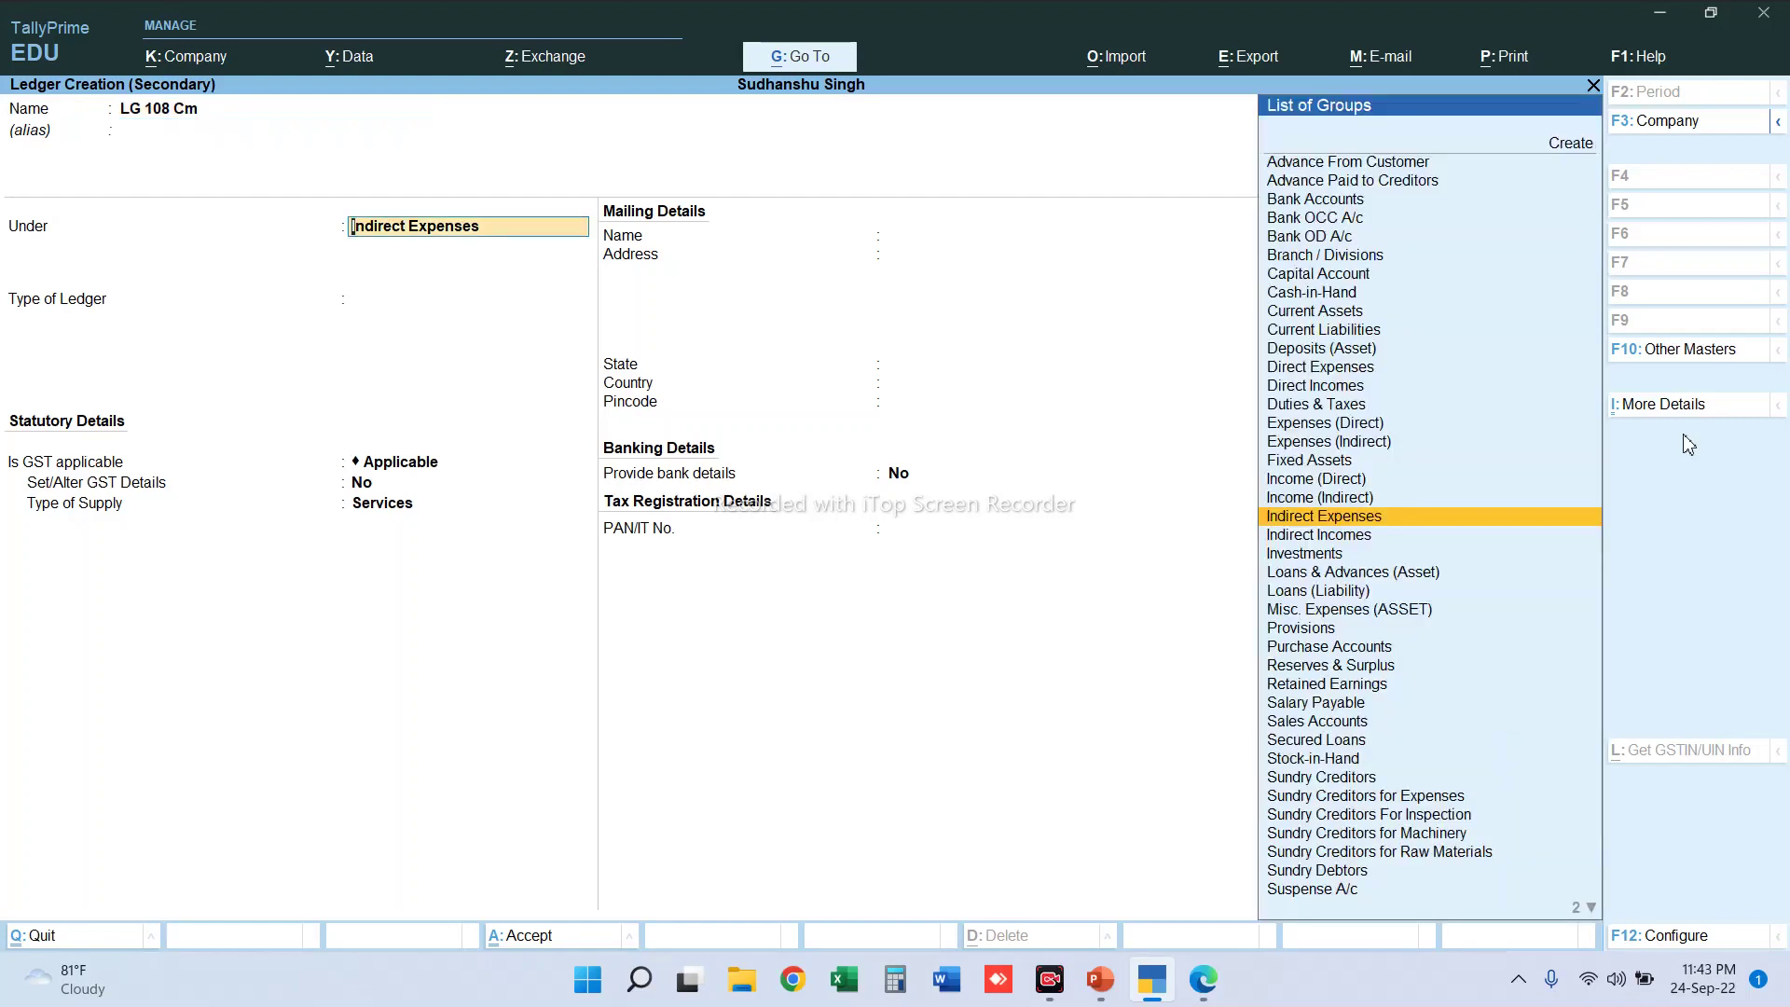
{"action": "type", "text": "F"}
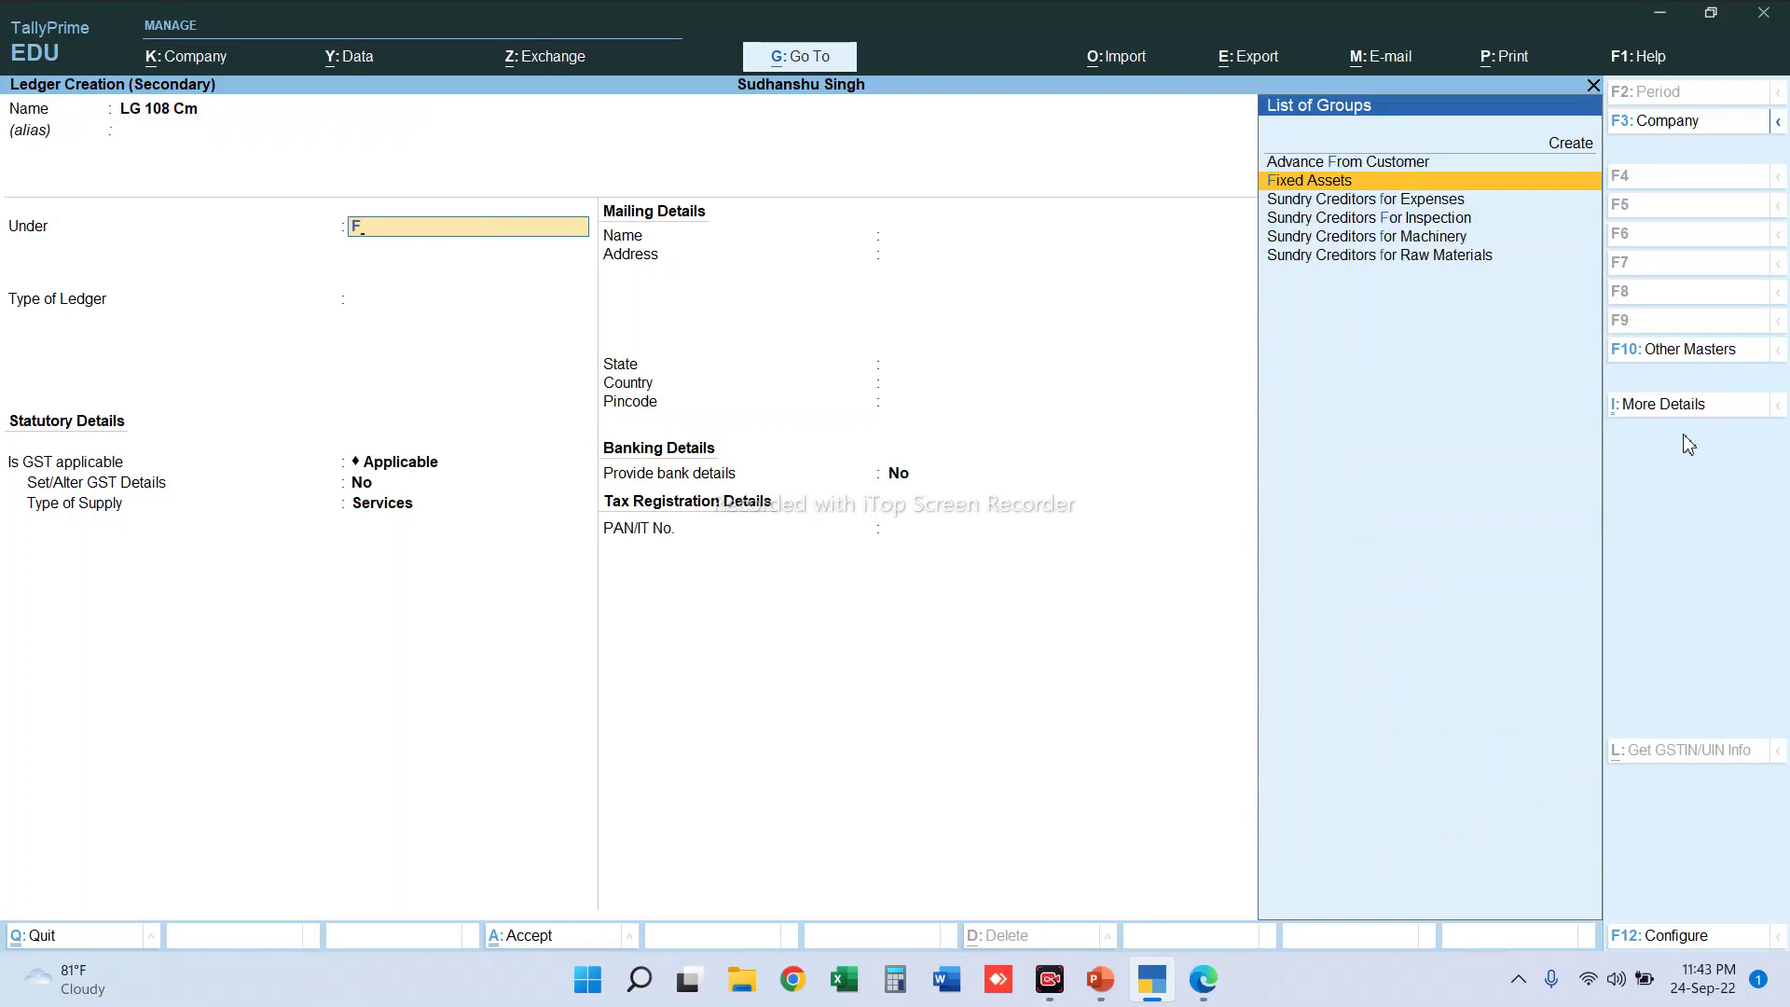
{"action": "key", "text": "Return"}
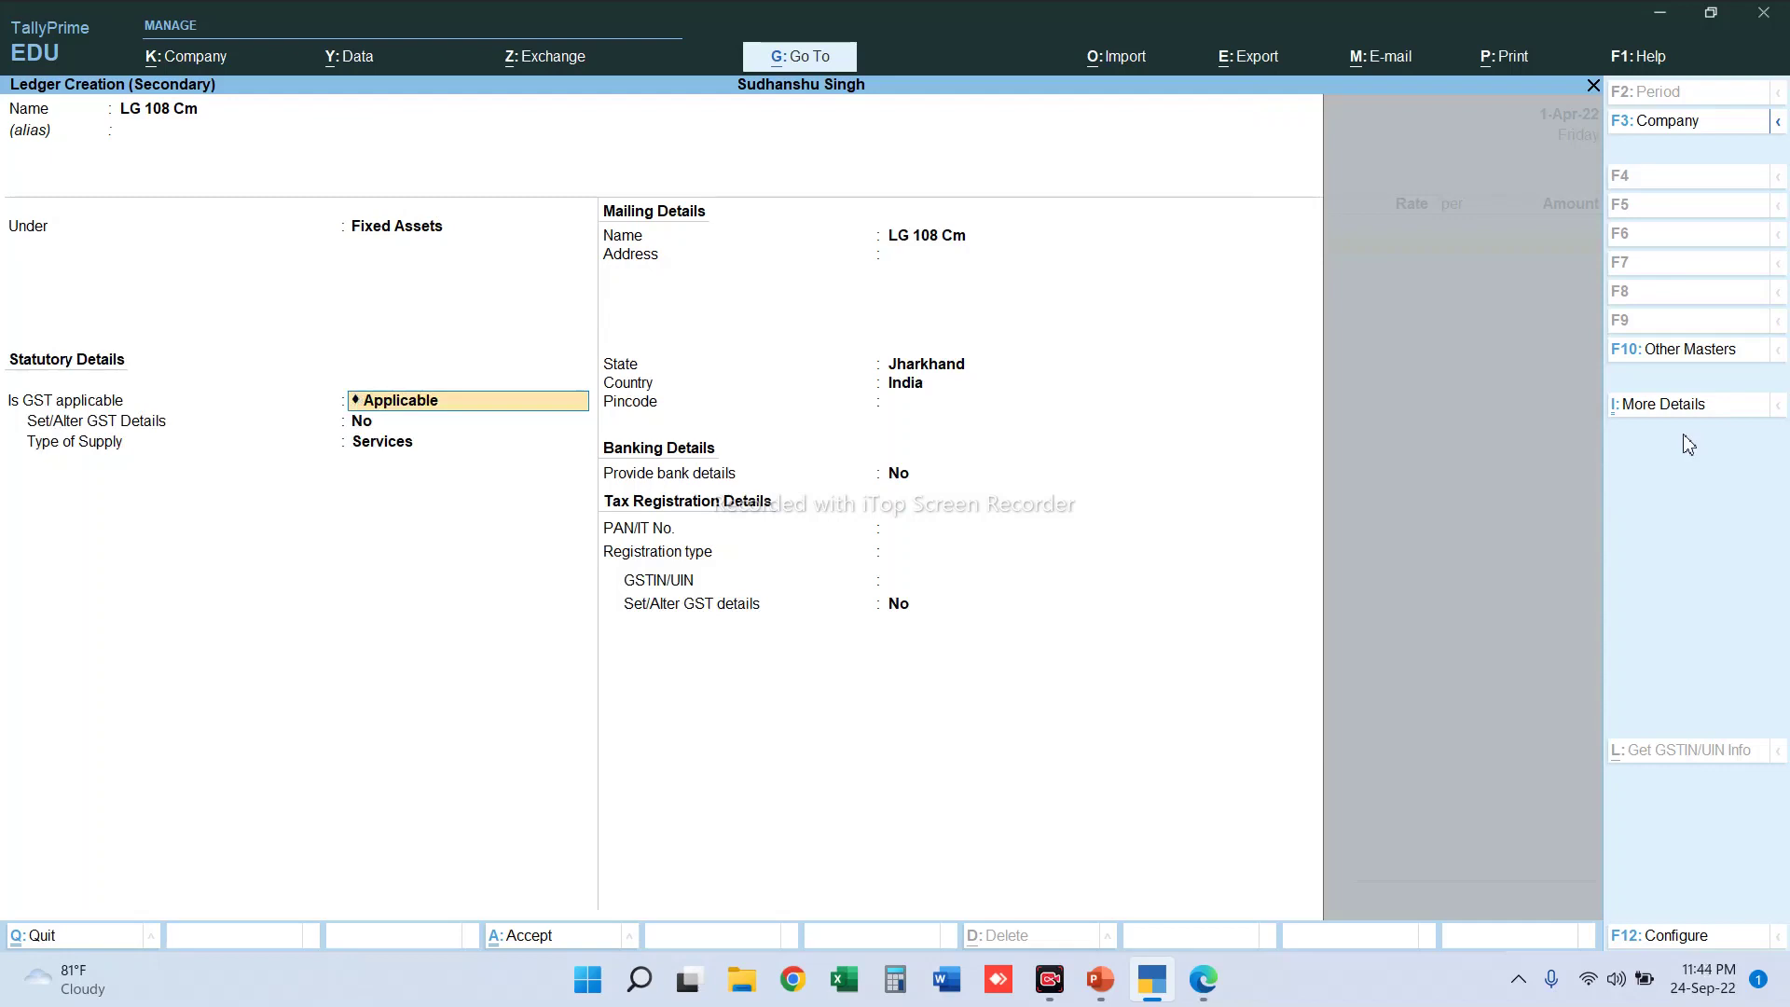
- Keep GST applicable for the LG 108 Cm ledger and enable Set/Alter GST Details to open its tax settings
{"action": "key", "text": "y"}
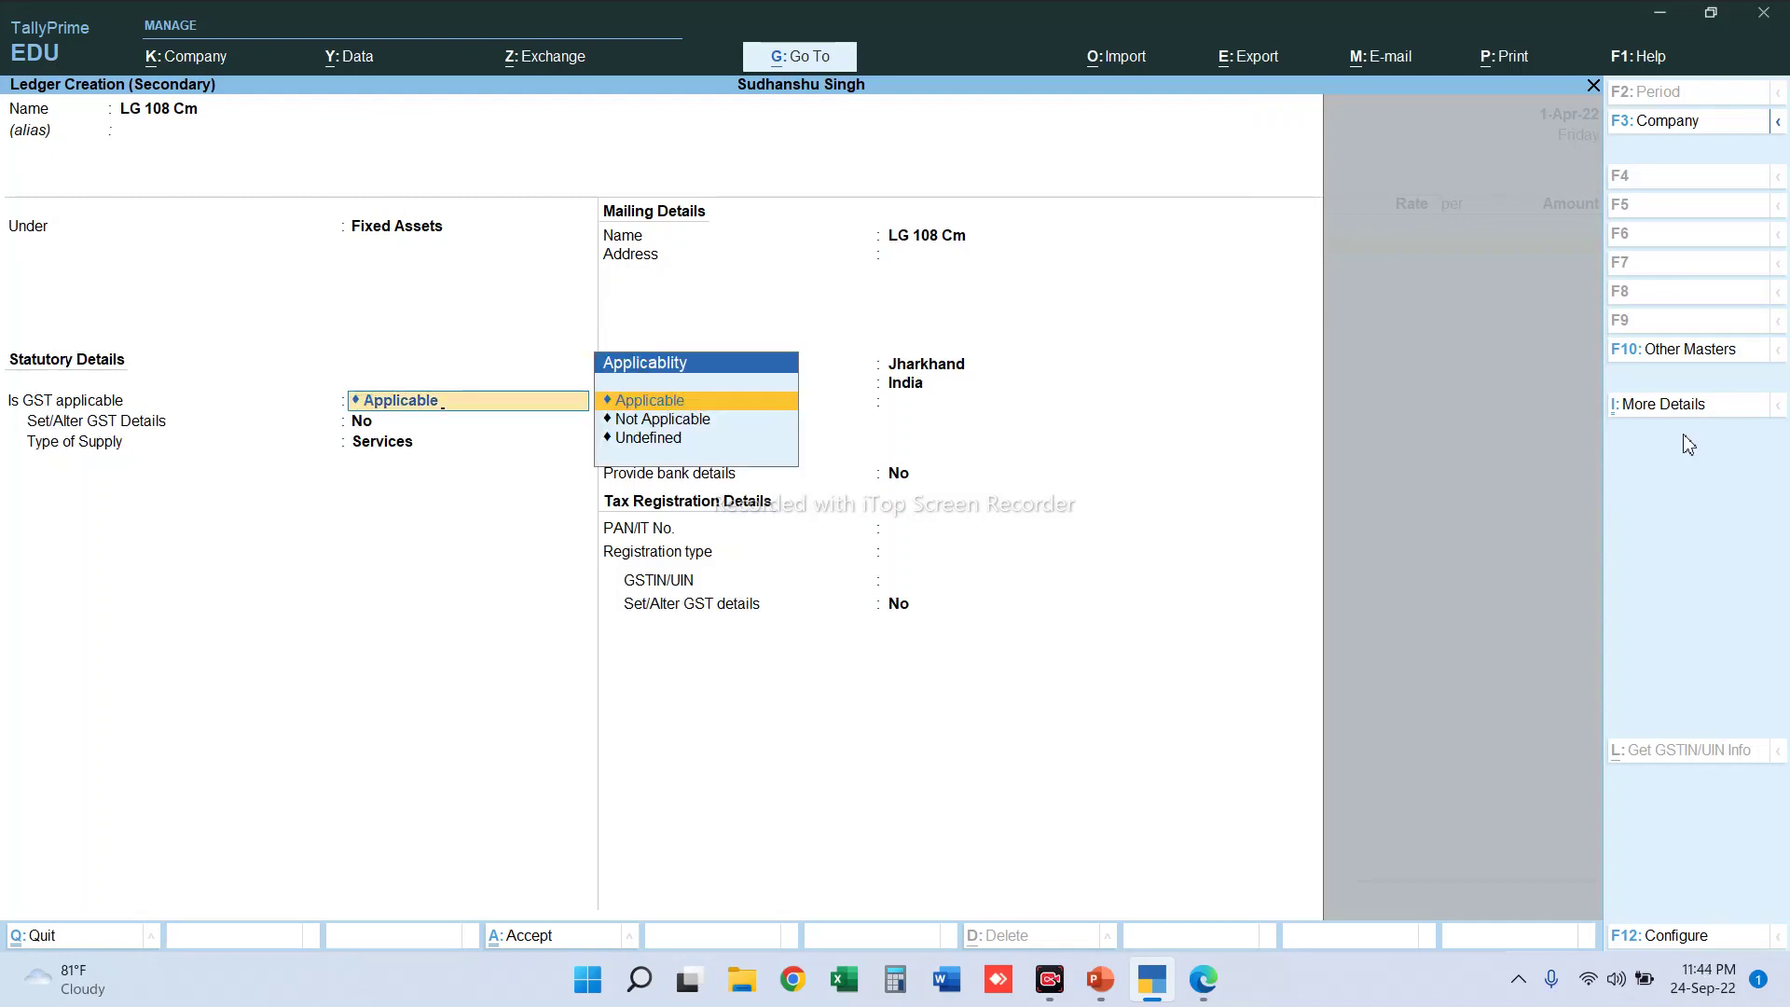
{"action": "key", "text": "Return"}
{"action": "key", "text": "y"}
{"action": "key", "text": "Return"}
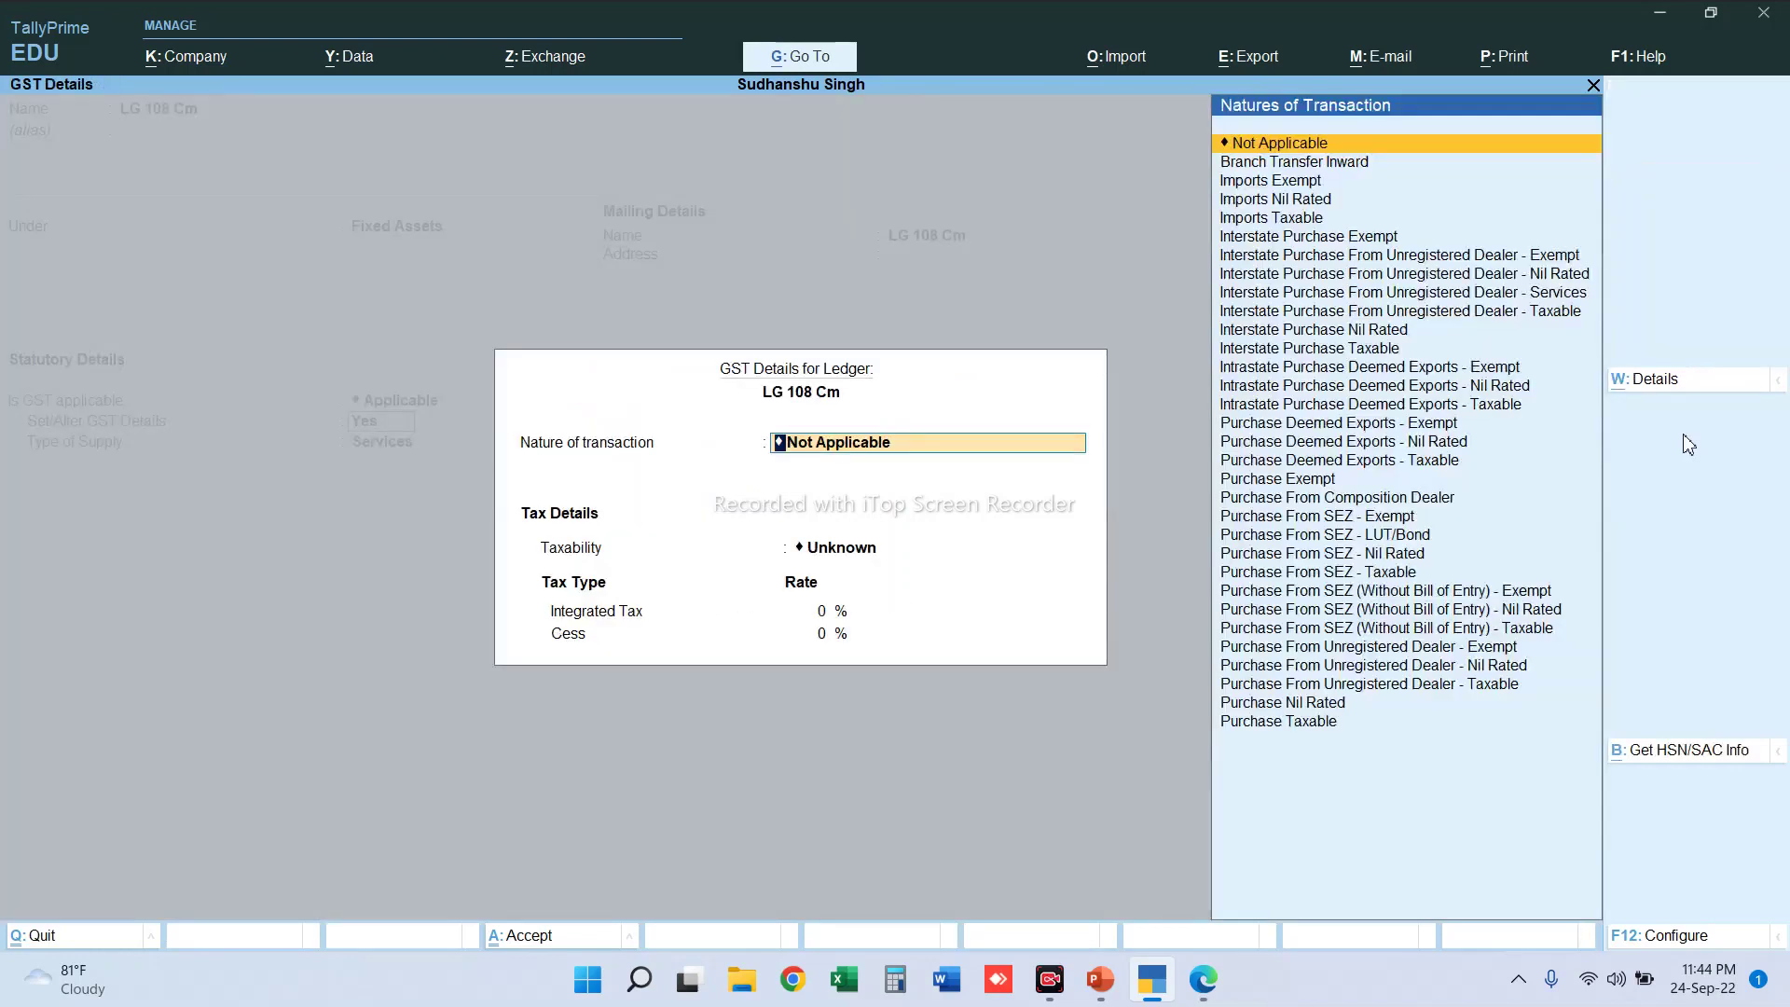
- Set the taxability in the LG 108 Cm ledger's GST details to Nil Rated
{"action": "key", "text": "Return"}
{"action": "key", "text": "Return"}
{"action": "key", "text": "Up"}
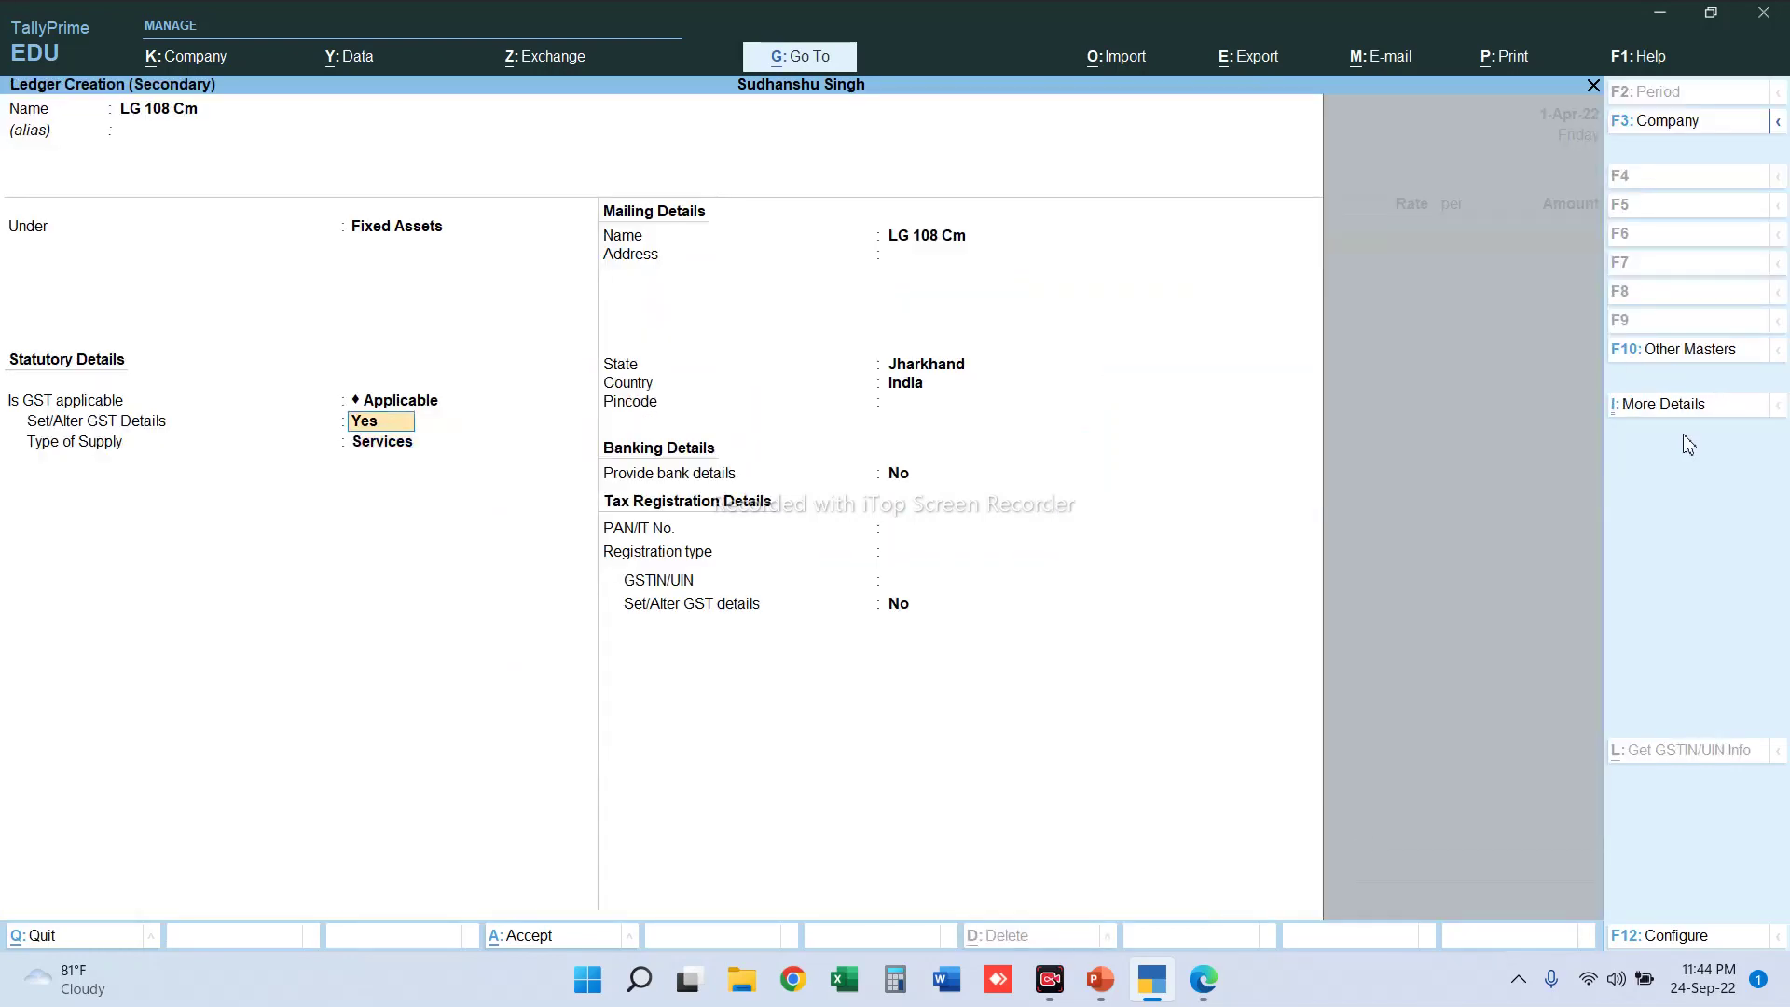
{"action": "key", "text": "Return"}
{"action": "key", "text": "Return"}
{"action": "key", "text": "Return"}
{"action": "key", "text": "Up"}
{"action": "key", "text": "Return"}
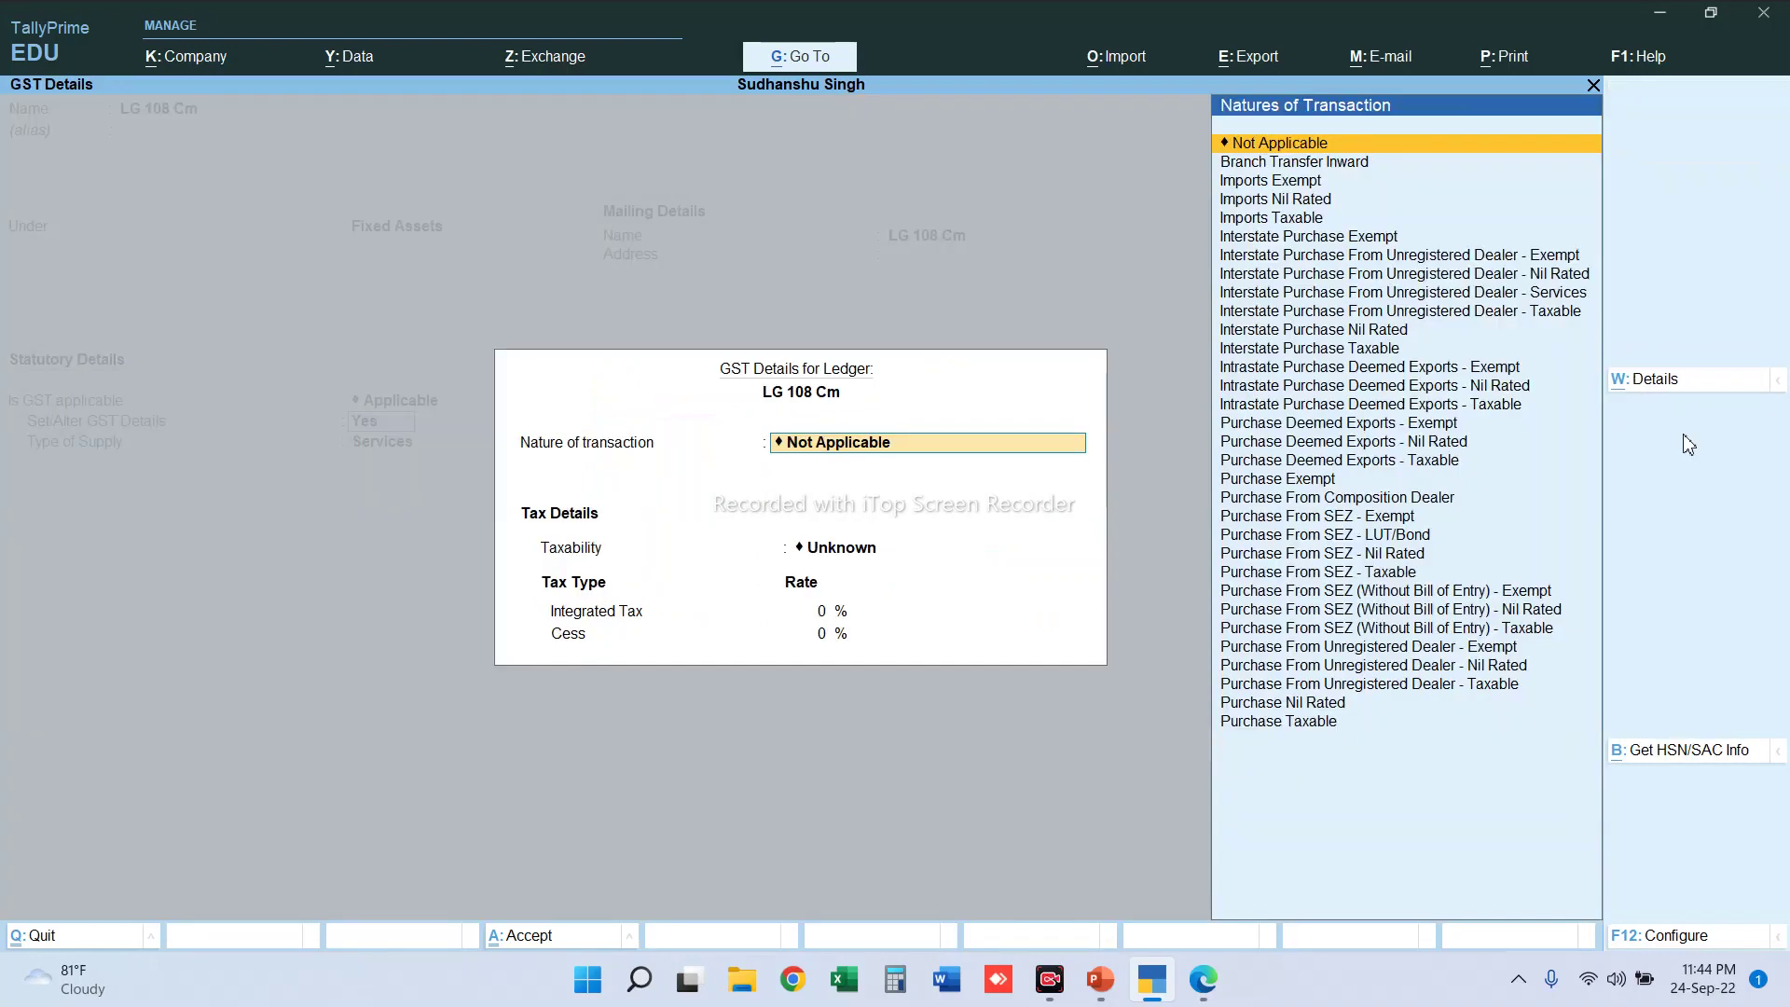
{"action": "key", "text": "Return"}
{"action": "key", "text": "Down"}
{"action": "key", "text": "Down"}
{"action": "key", "text": "Return"}
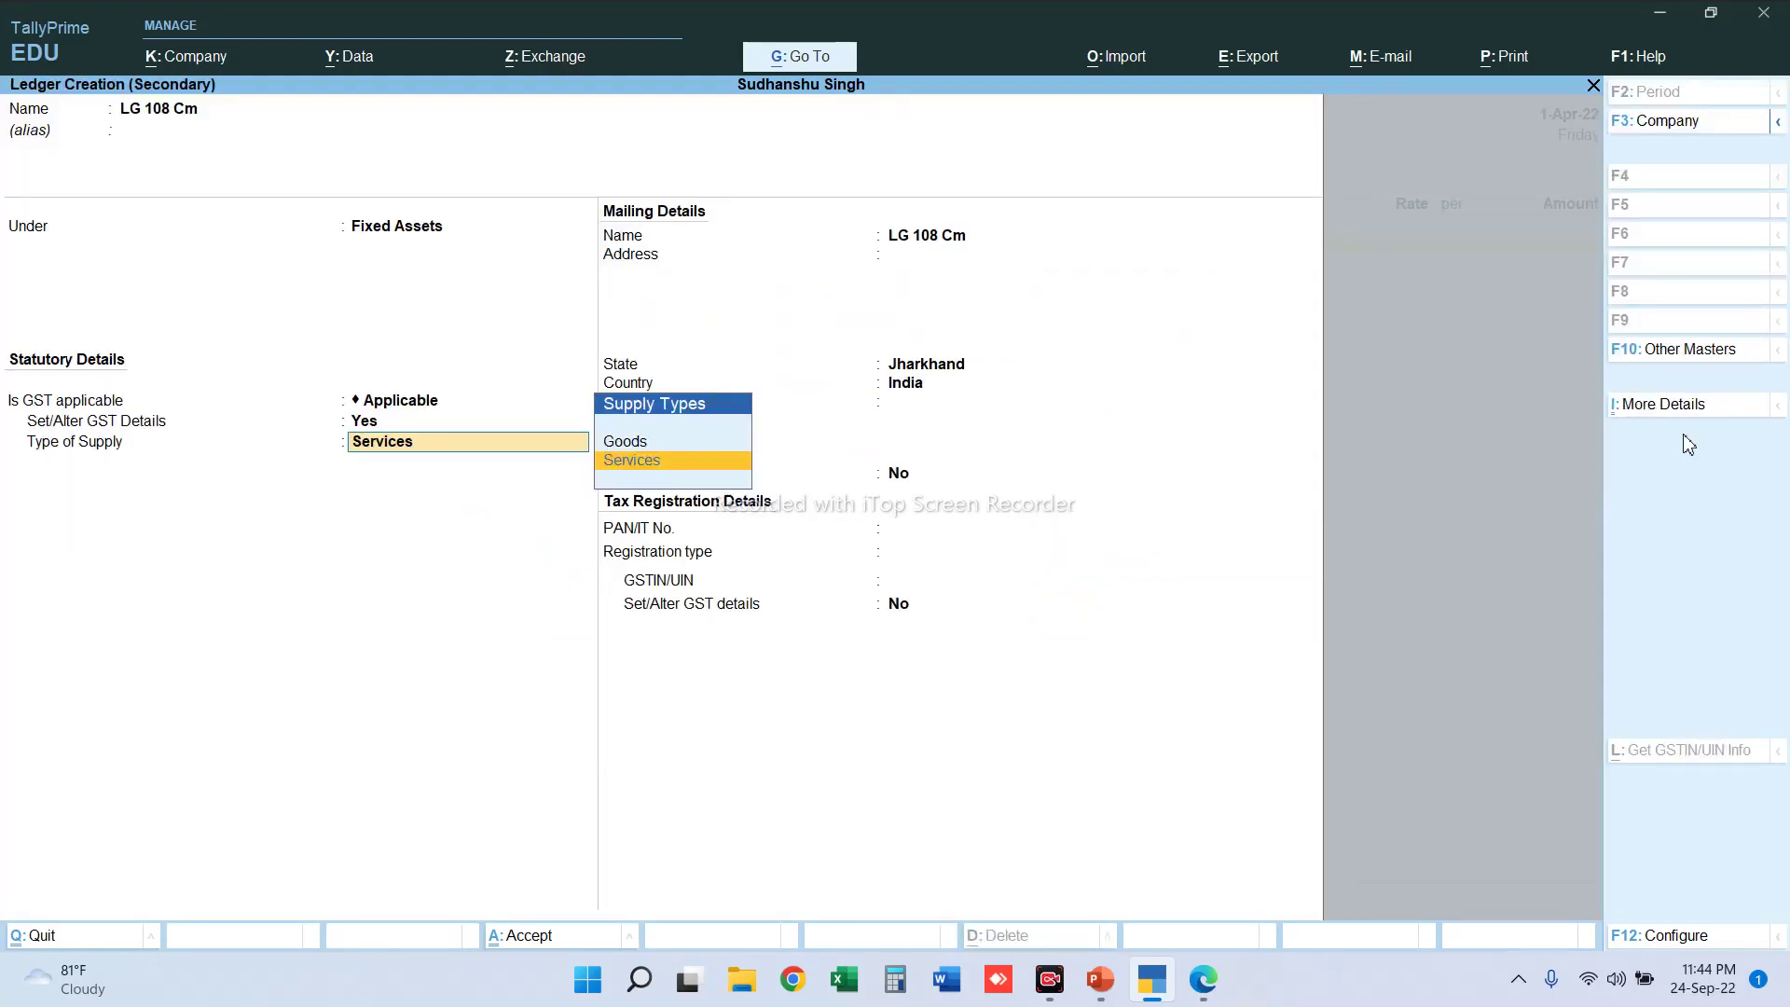
- Reopen the LG 108 Cm ledger's GST details and set taxability to Taxable with 28% Integrated Tax
{"action": "key", "text": "Up"}
{"action": "key", "text": "Return"}
{"action": "key", "text": "Return"}
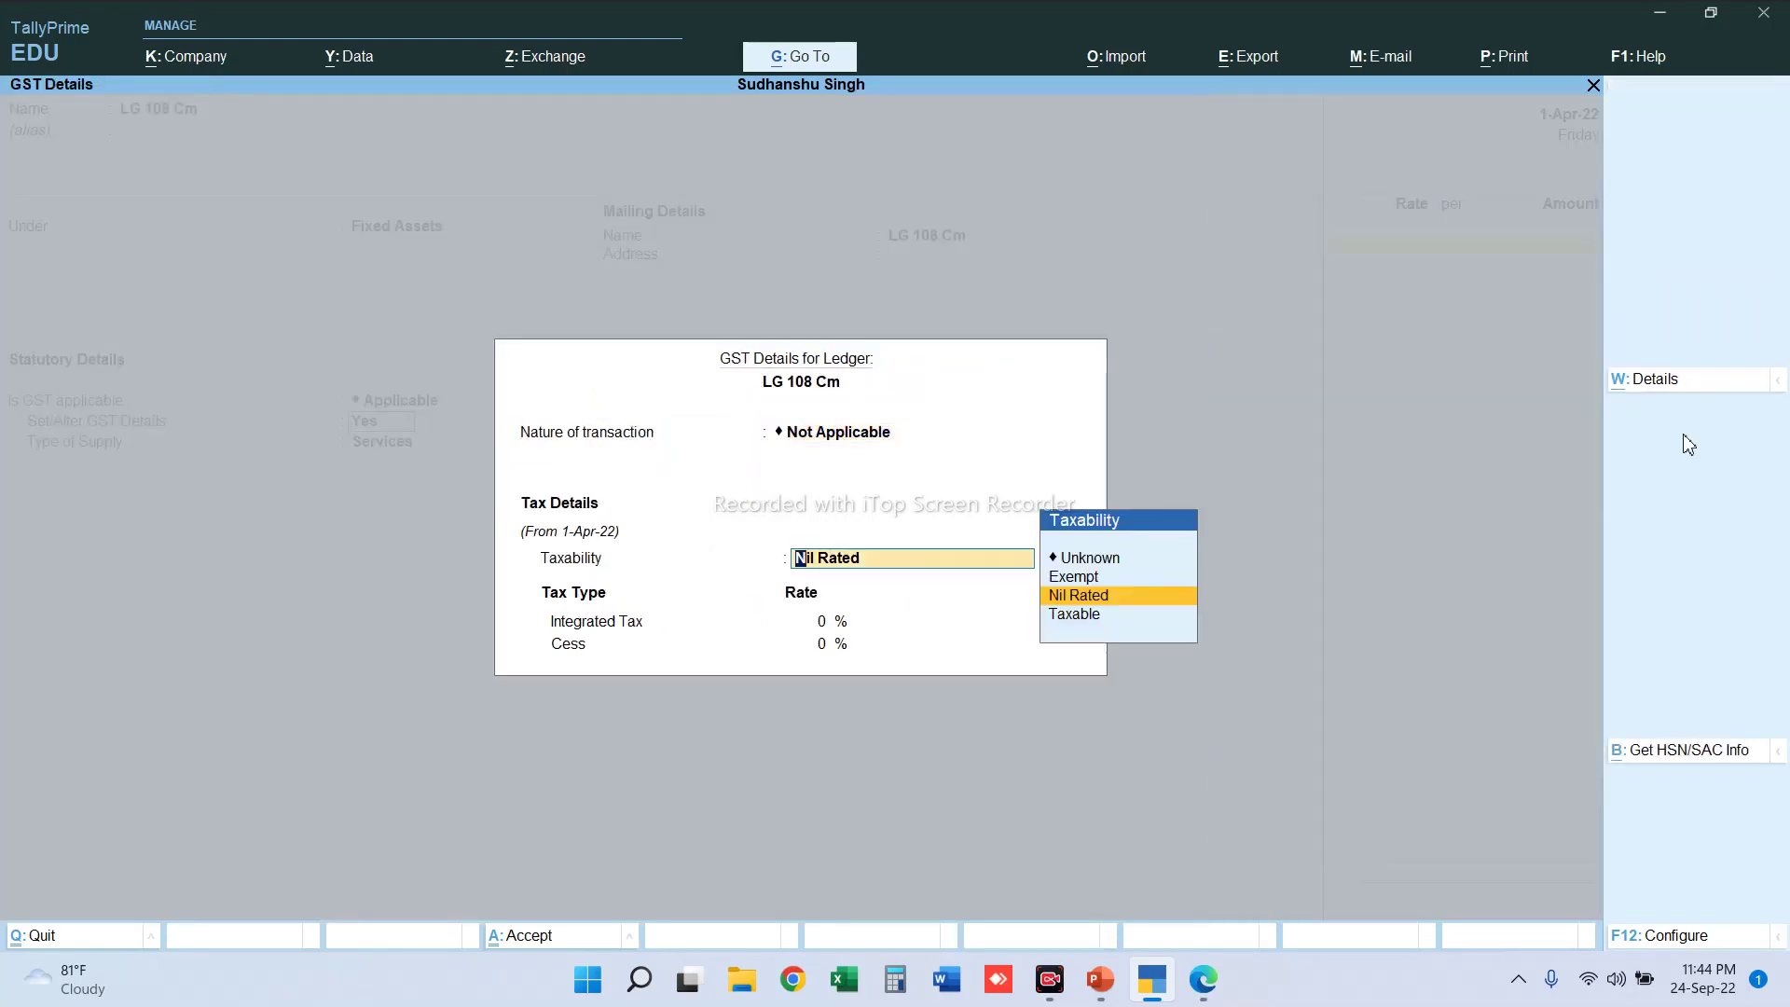
{"action": "key", "text": "Down"}
{"action": "key", "text": "Return"}
{"action": "type", "text": "28"}
{"action": "key", "text": "Return"}
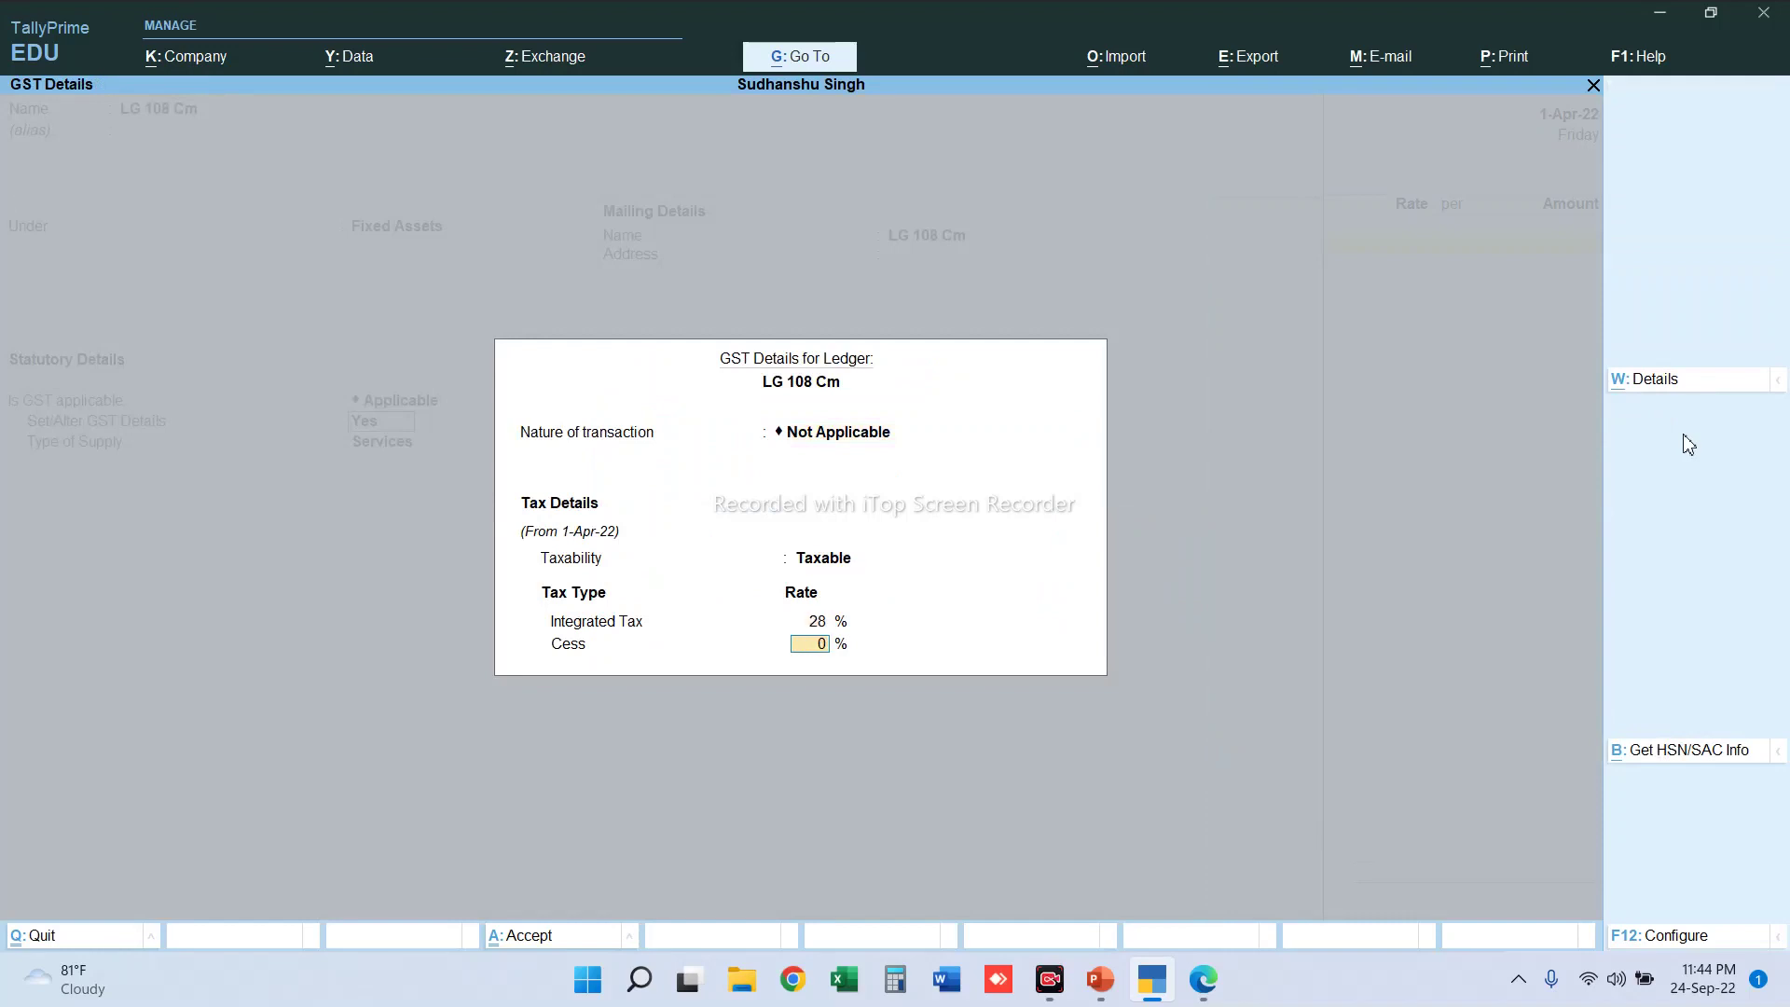
- Accept the GST details, set the ledger's type of supply to Goods, and save the ledger into the voucher
{"action": "key", "text": "Return"}
{"action": "key", "text": "Return"}
{"action": "key", "text": "Return"}
{"action": "key", "text": "Up"}
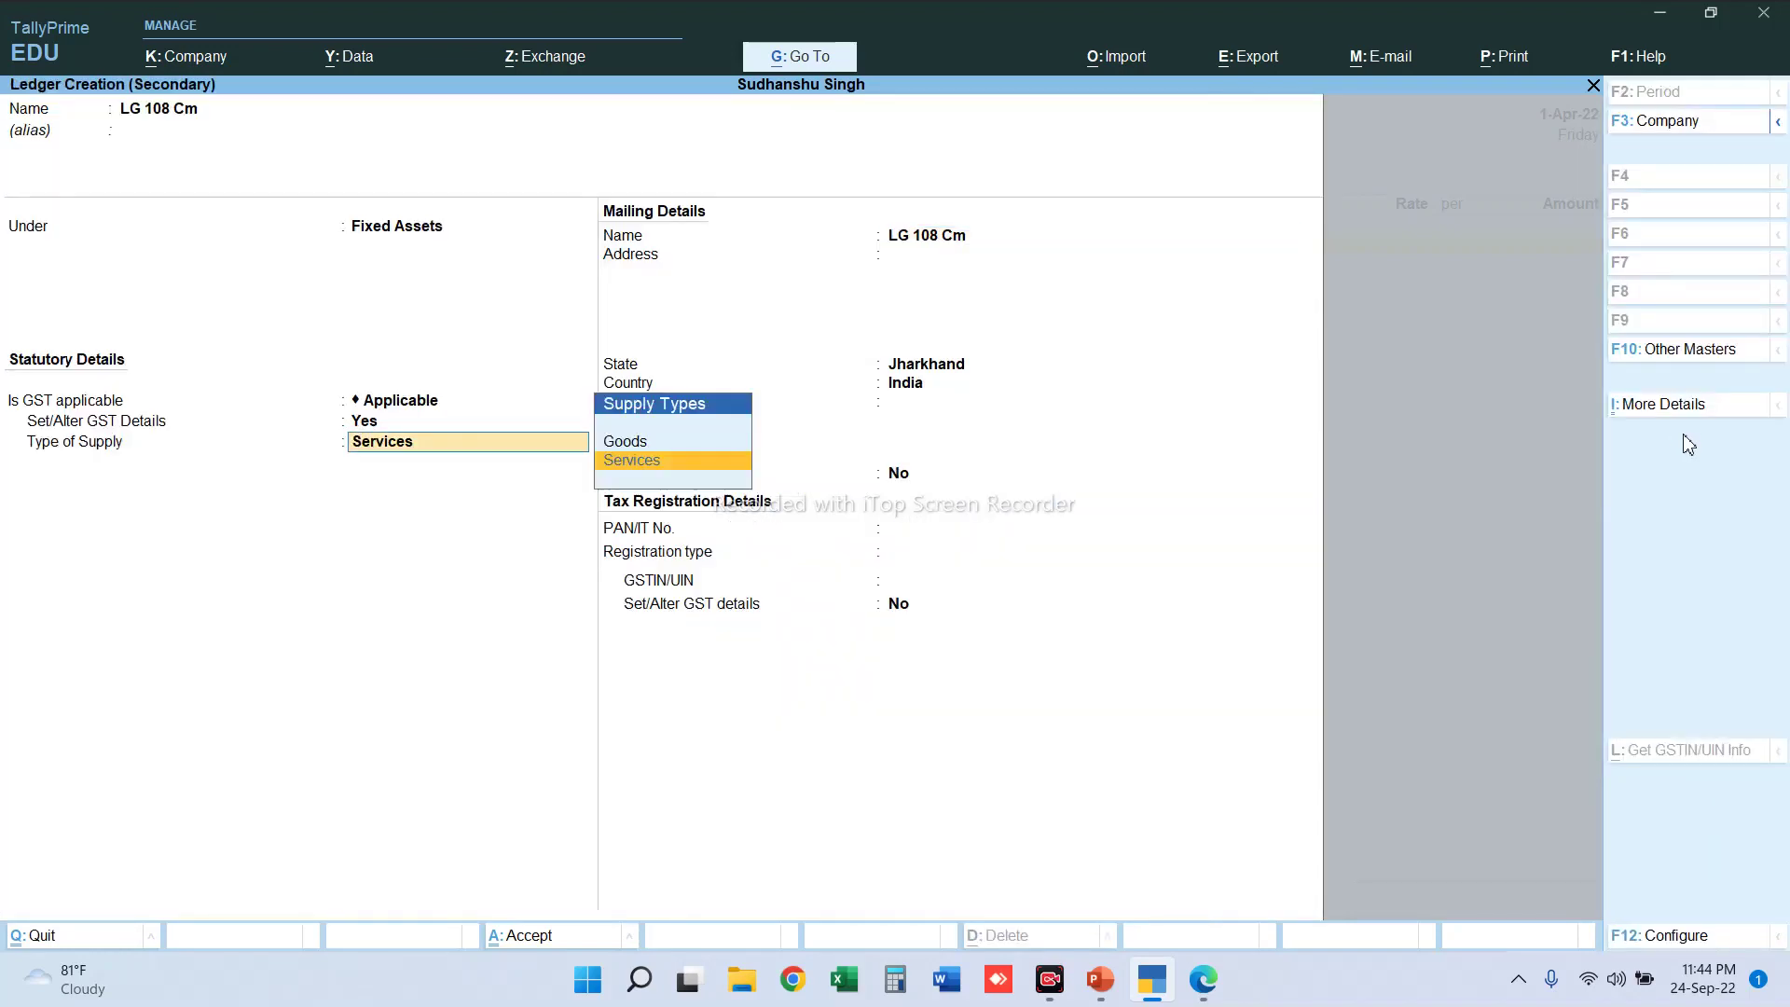
{"action": "key", "text": "Up"}
{"action": "key", "text": "Return"}
{"action": "key", "text": "ctrl+a"}
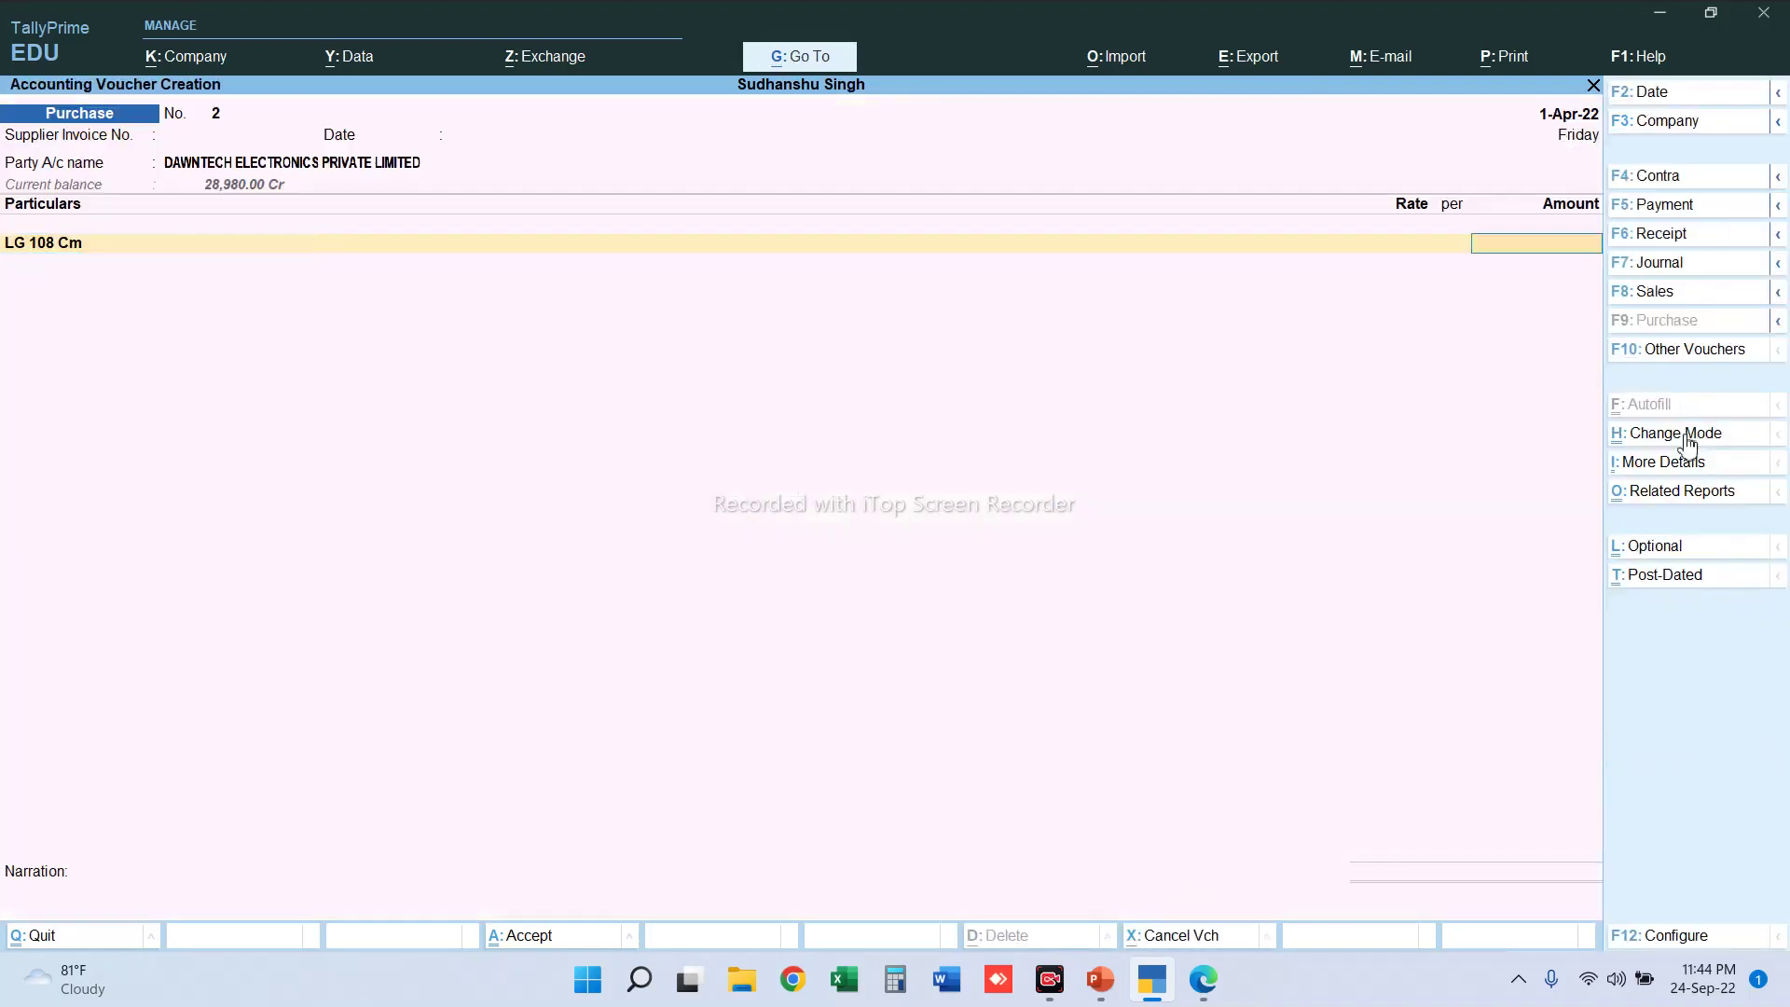
- Check the TV's net amount on the supplier's invoice PDF and enter 22640.62 as the LG 108 Cm amount in TallyPrime
{"action": "key", "text": "alt+Tab"}
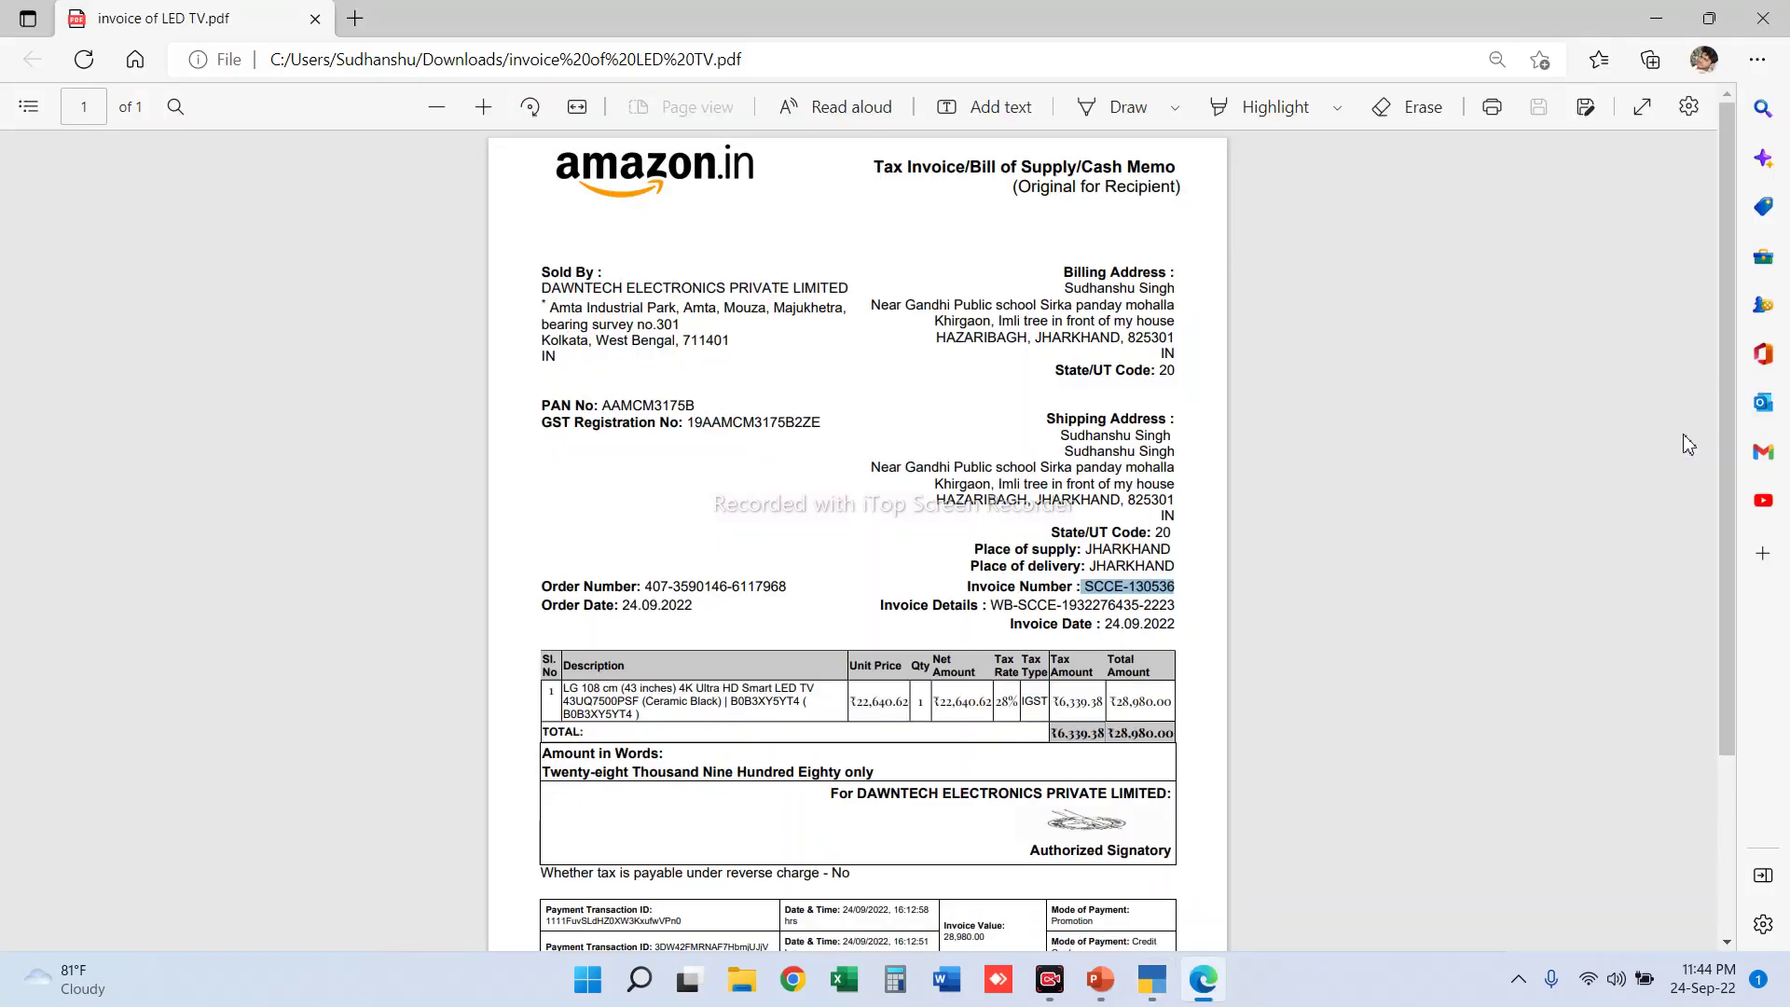
{"action": "left_click", "coordinate": [1045, 706]}
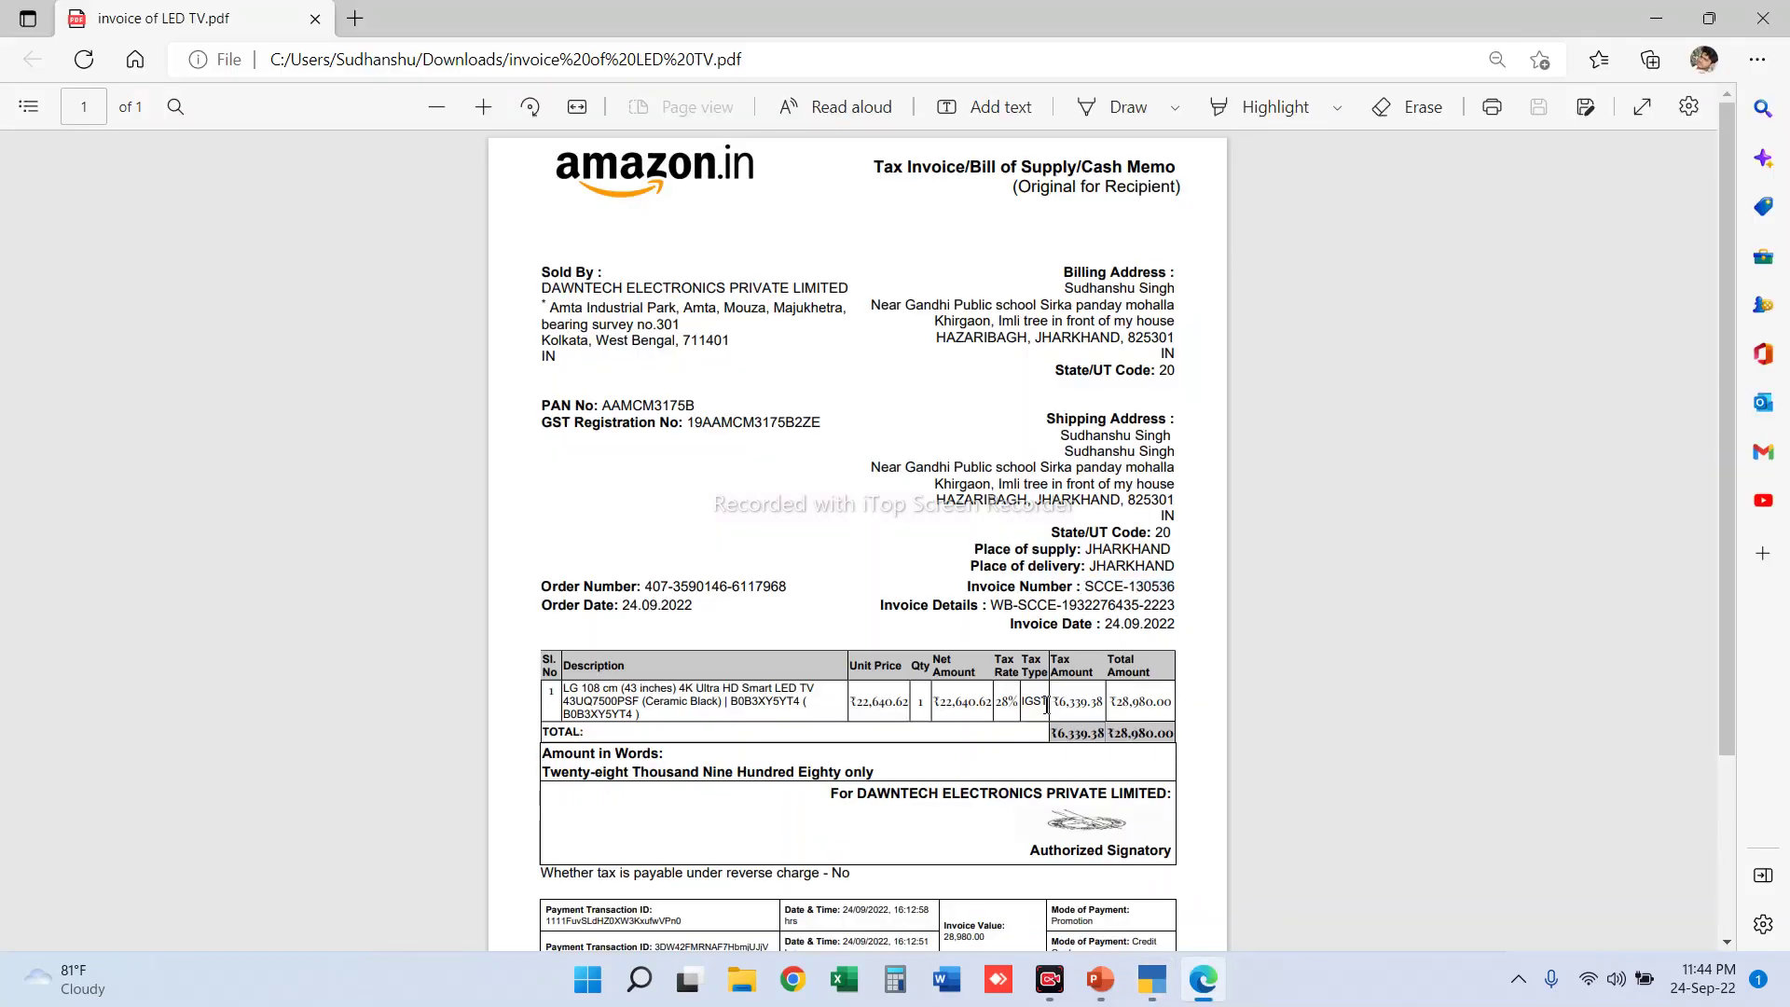
{"action": "key", "text": "alt+Tab"}
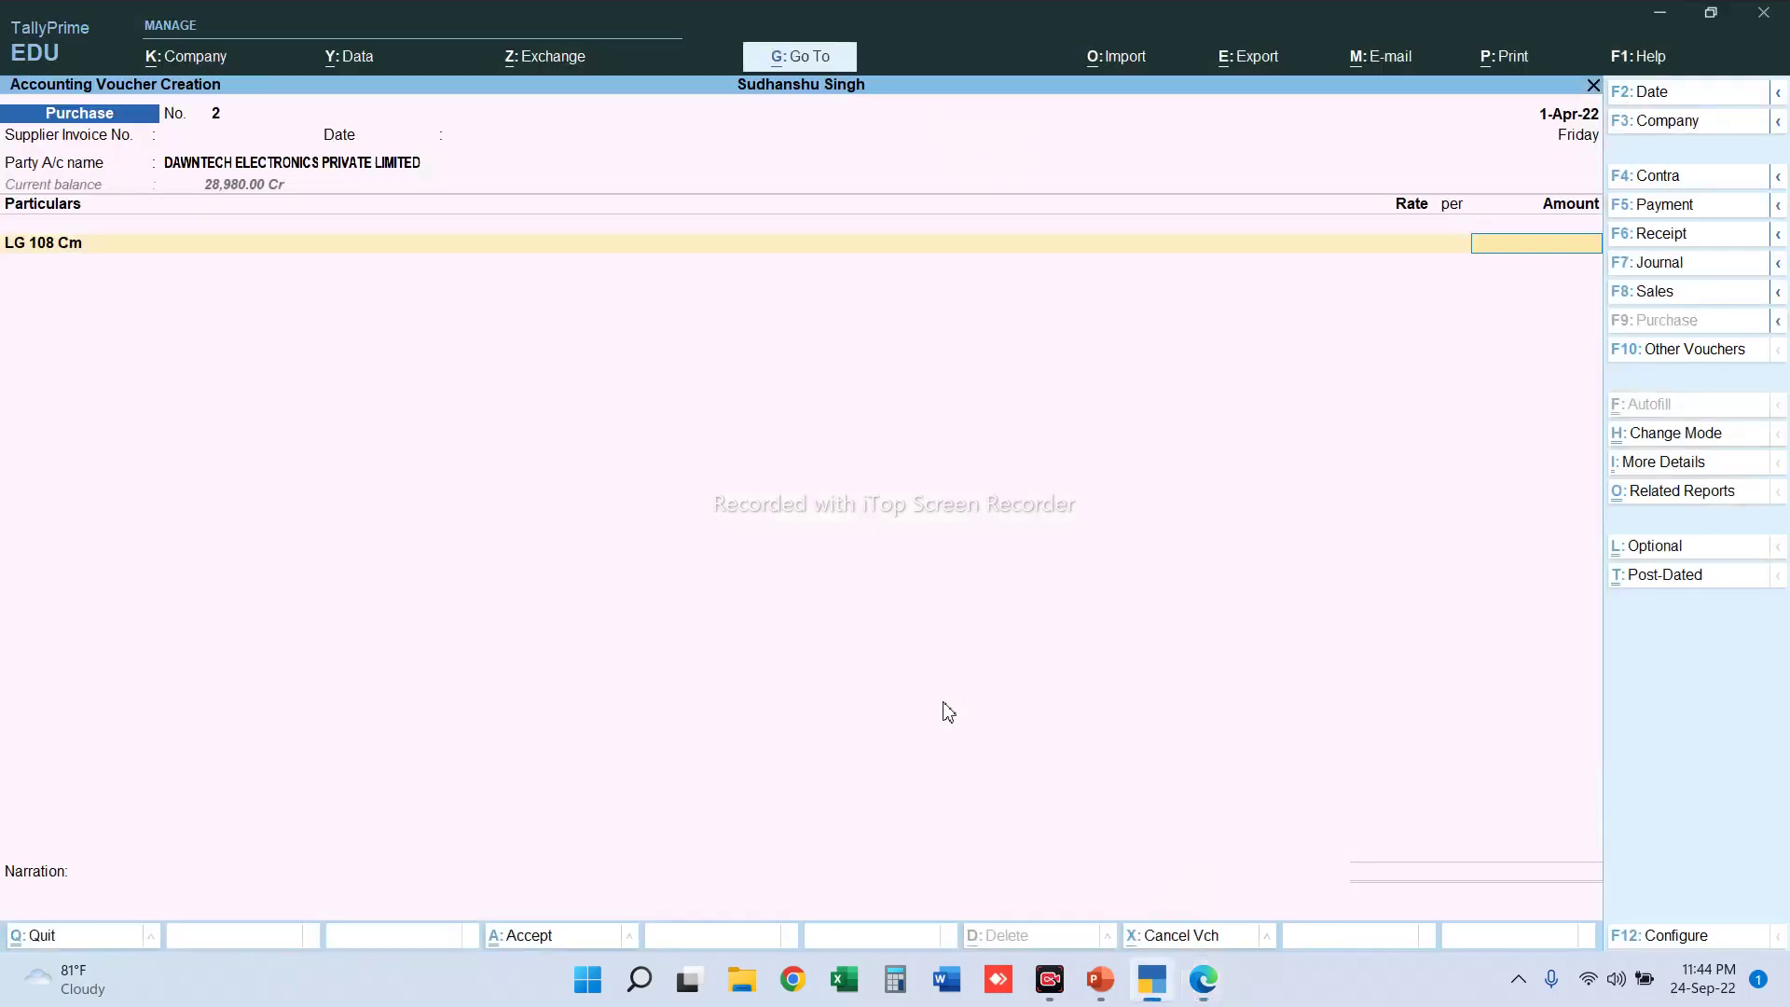
{"action": "type", "text": "22,64"}
{"action": "type", "text": "0.62"}
{"action": "key", "text": "alt+Tab"}
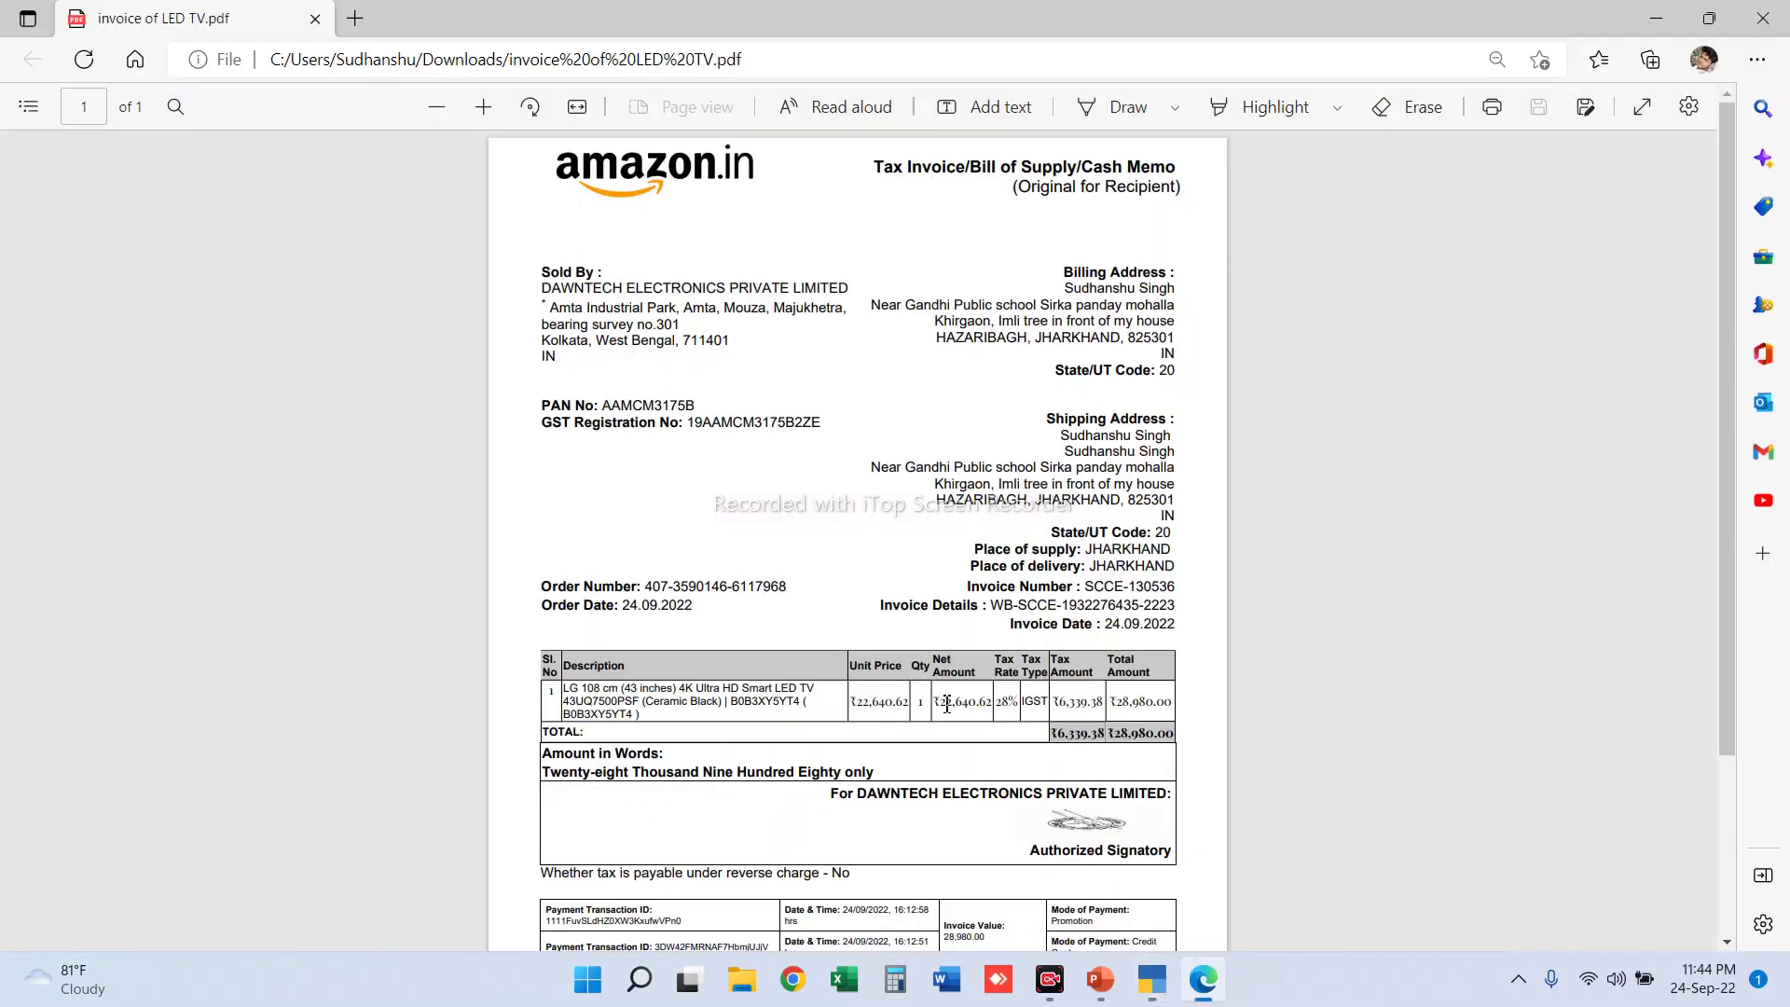
{"action": "key", "text": "alt+Tab"}
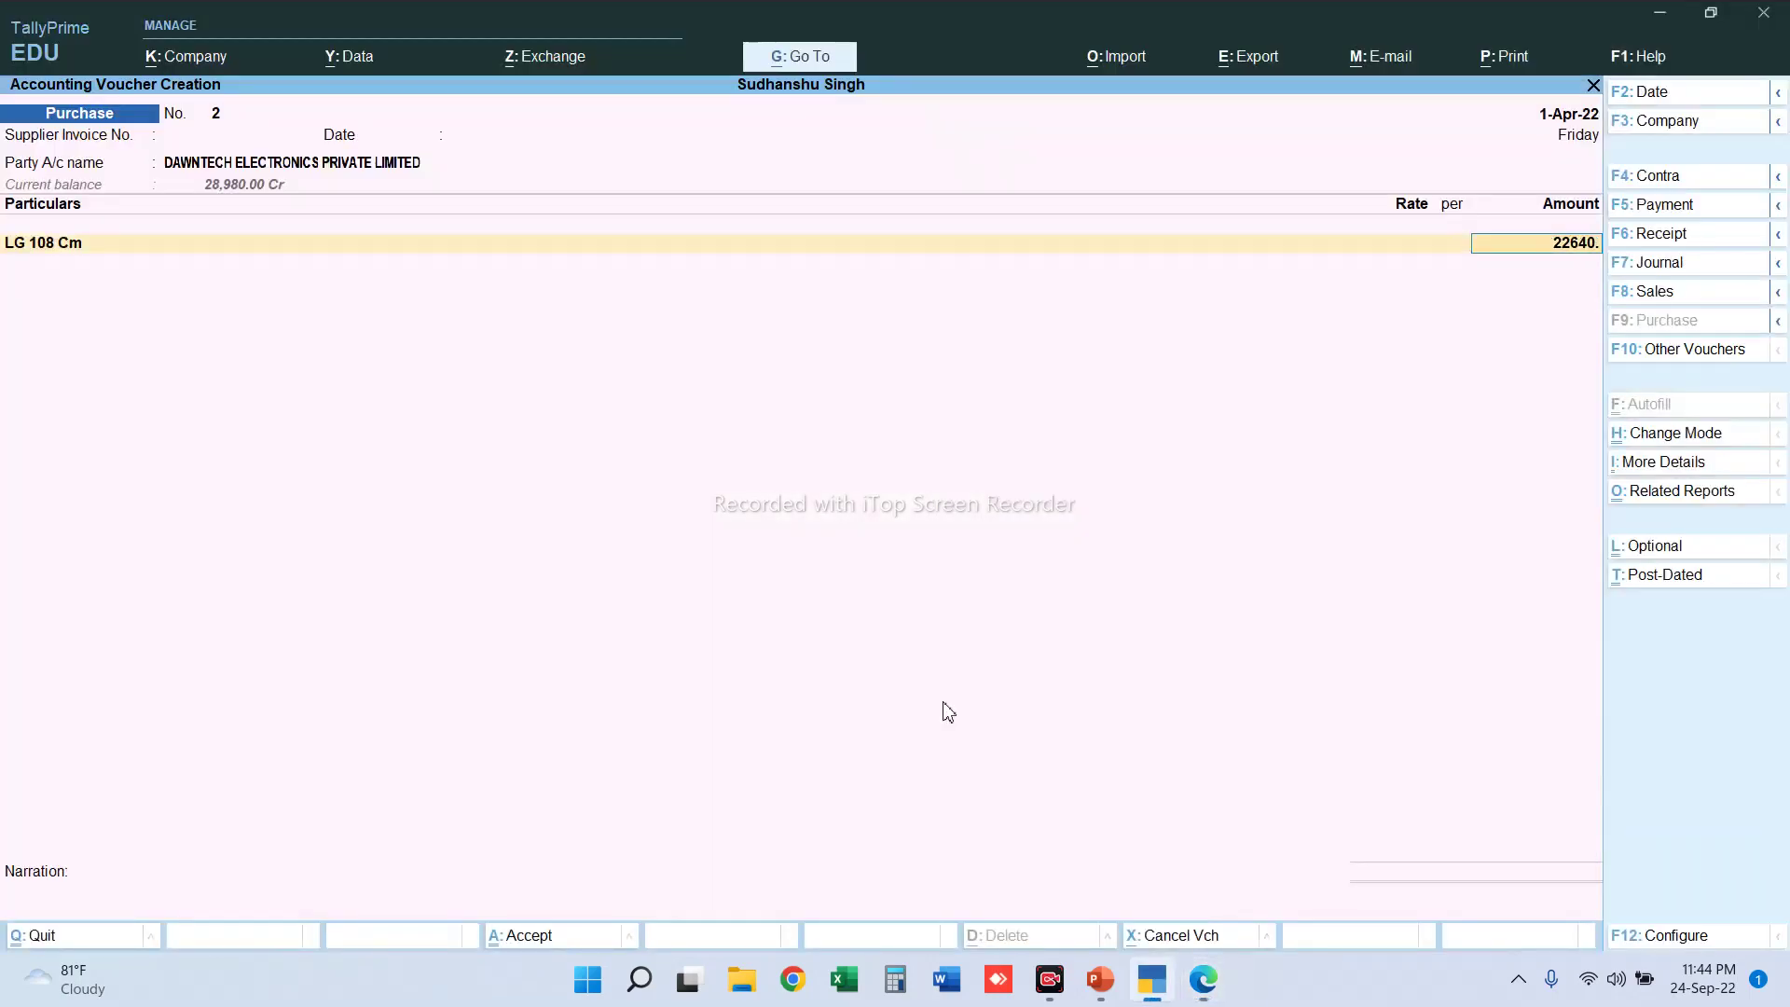
{"action": "key", "text": "Return"}
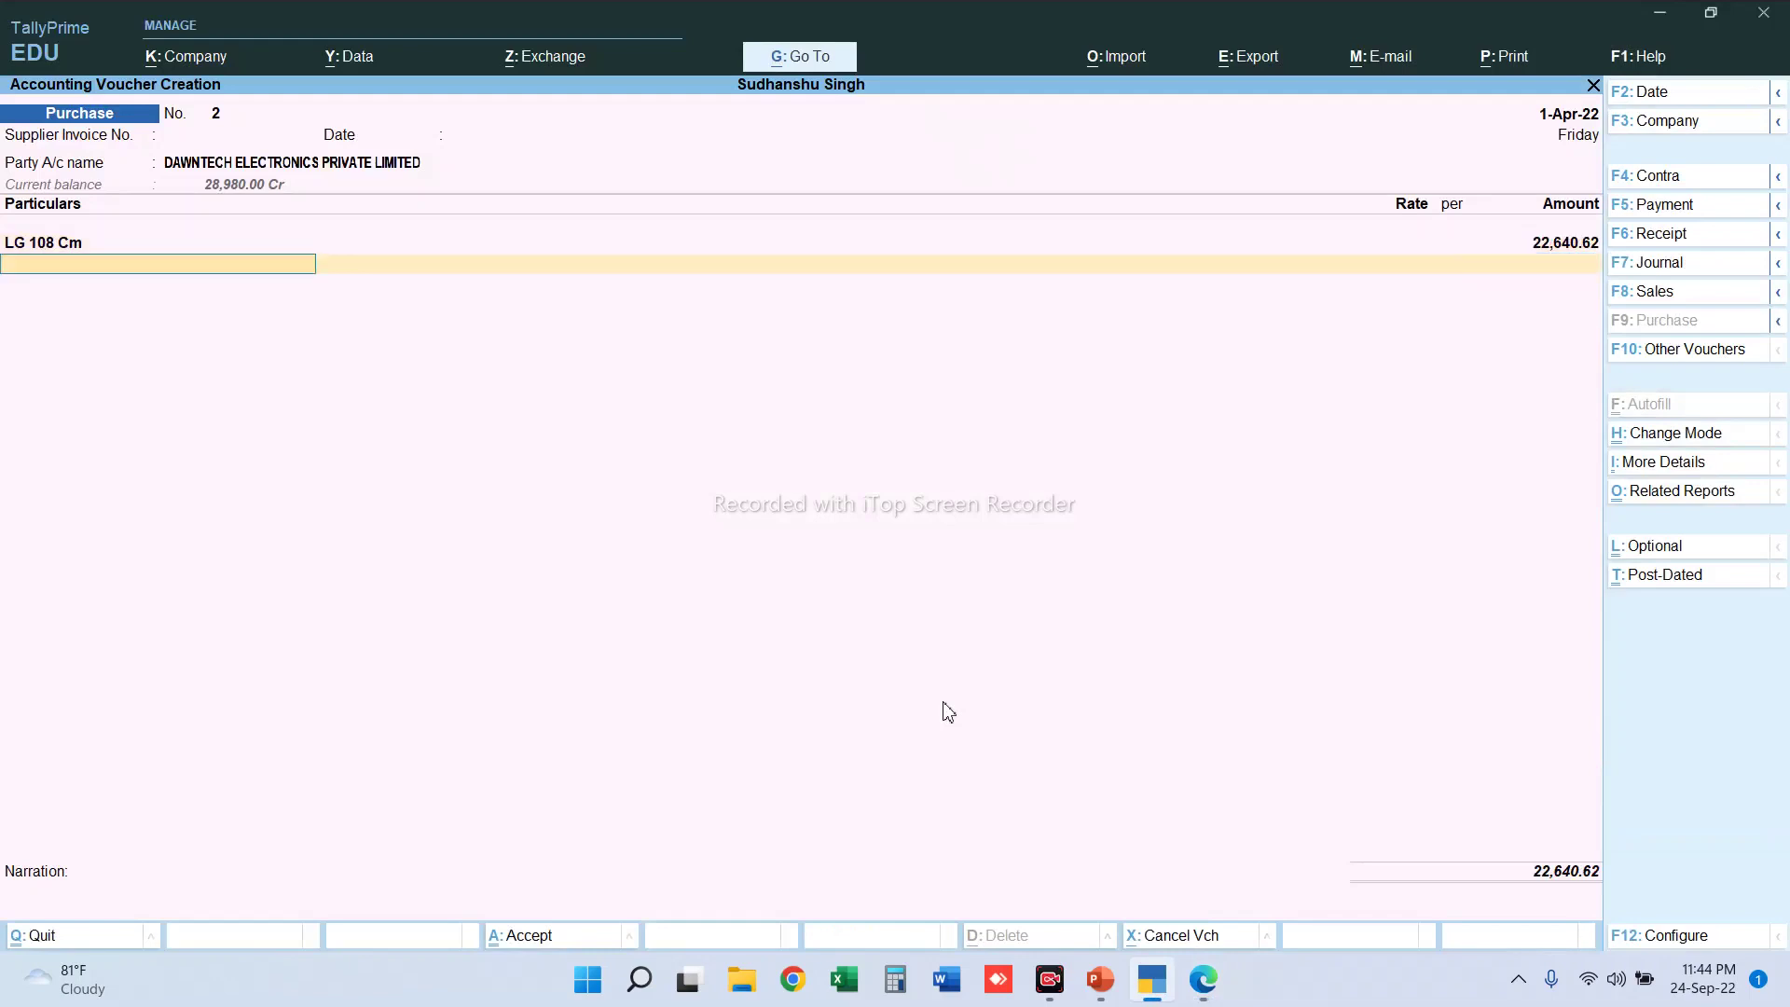
- Add the IGST ledger below LG 108 Cm and accept its calculated tax amount
{"action": "type", "text": "Igst"}
{"action": "key", "text": "Return"}
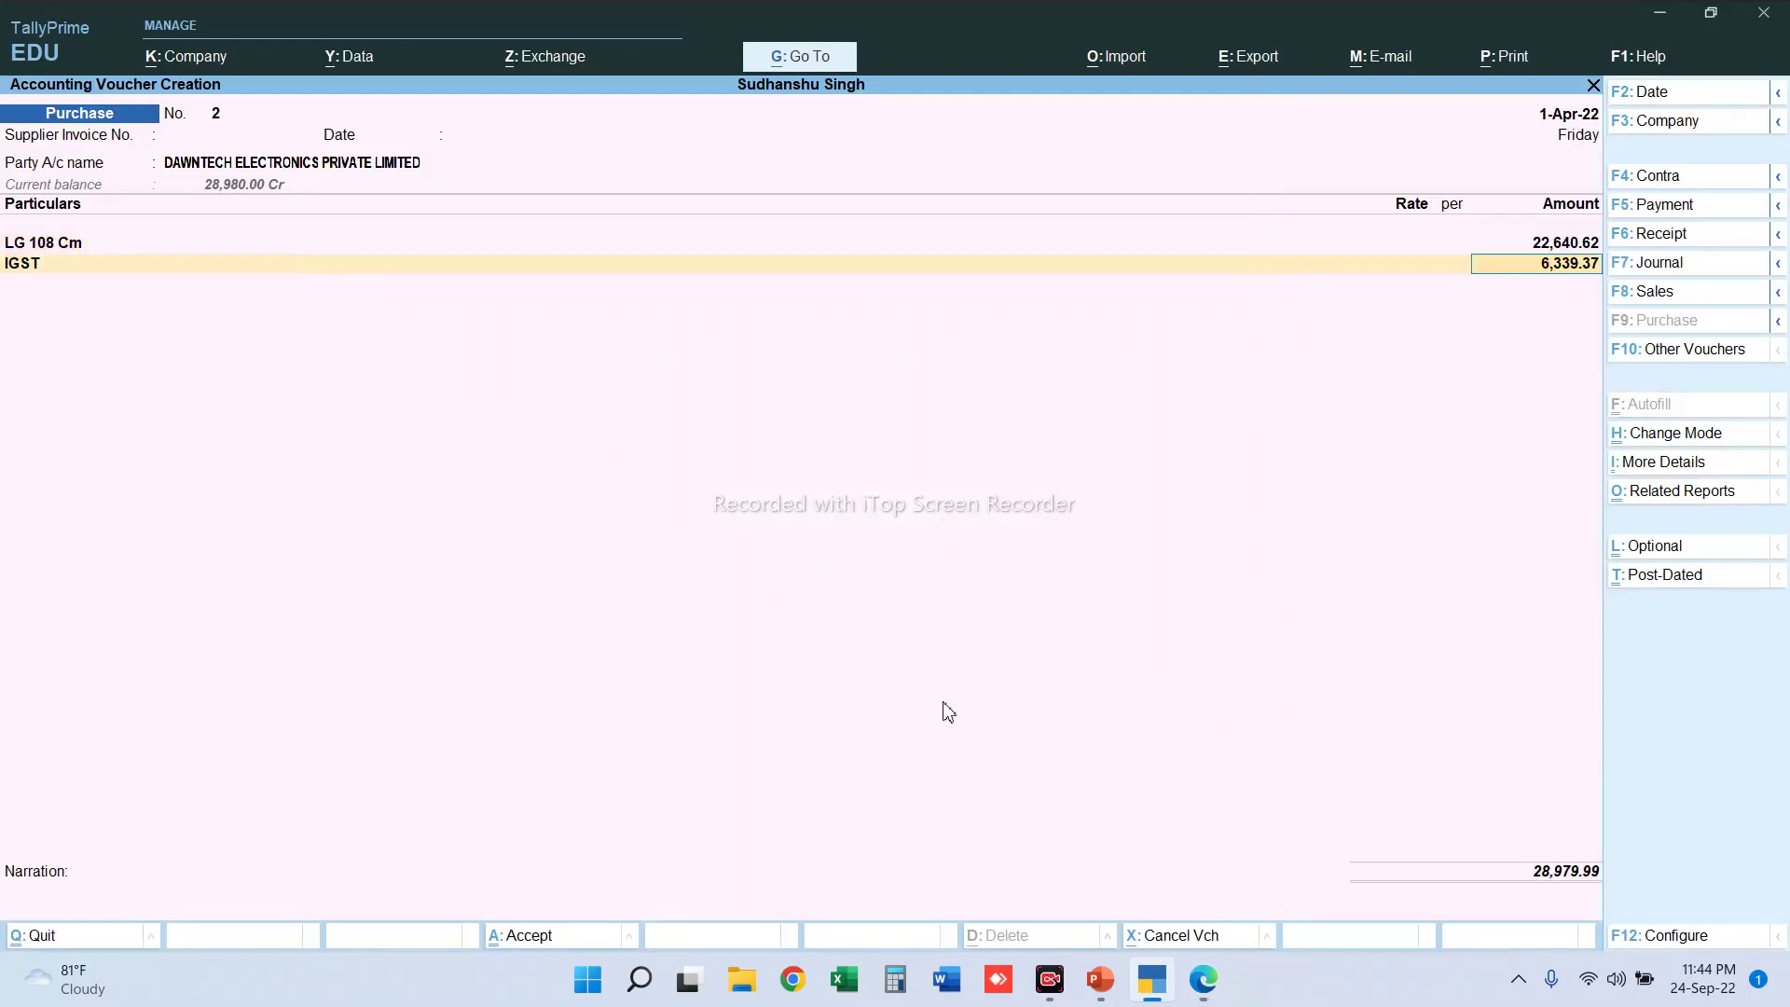
{"action": "key", "text": "Return"}
{"action": "key", "text": "Return"}
{"action": "key", "text": "BackSpace"}
{"action": "key", "text": "Return"}
- Add the Round Off ledger with its calculated amount, leave the narration blank, and save the purchase voucher
{"action": "type", "text": "Round"}
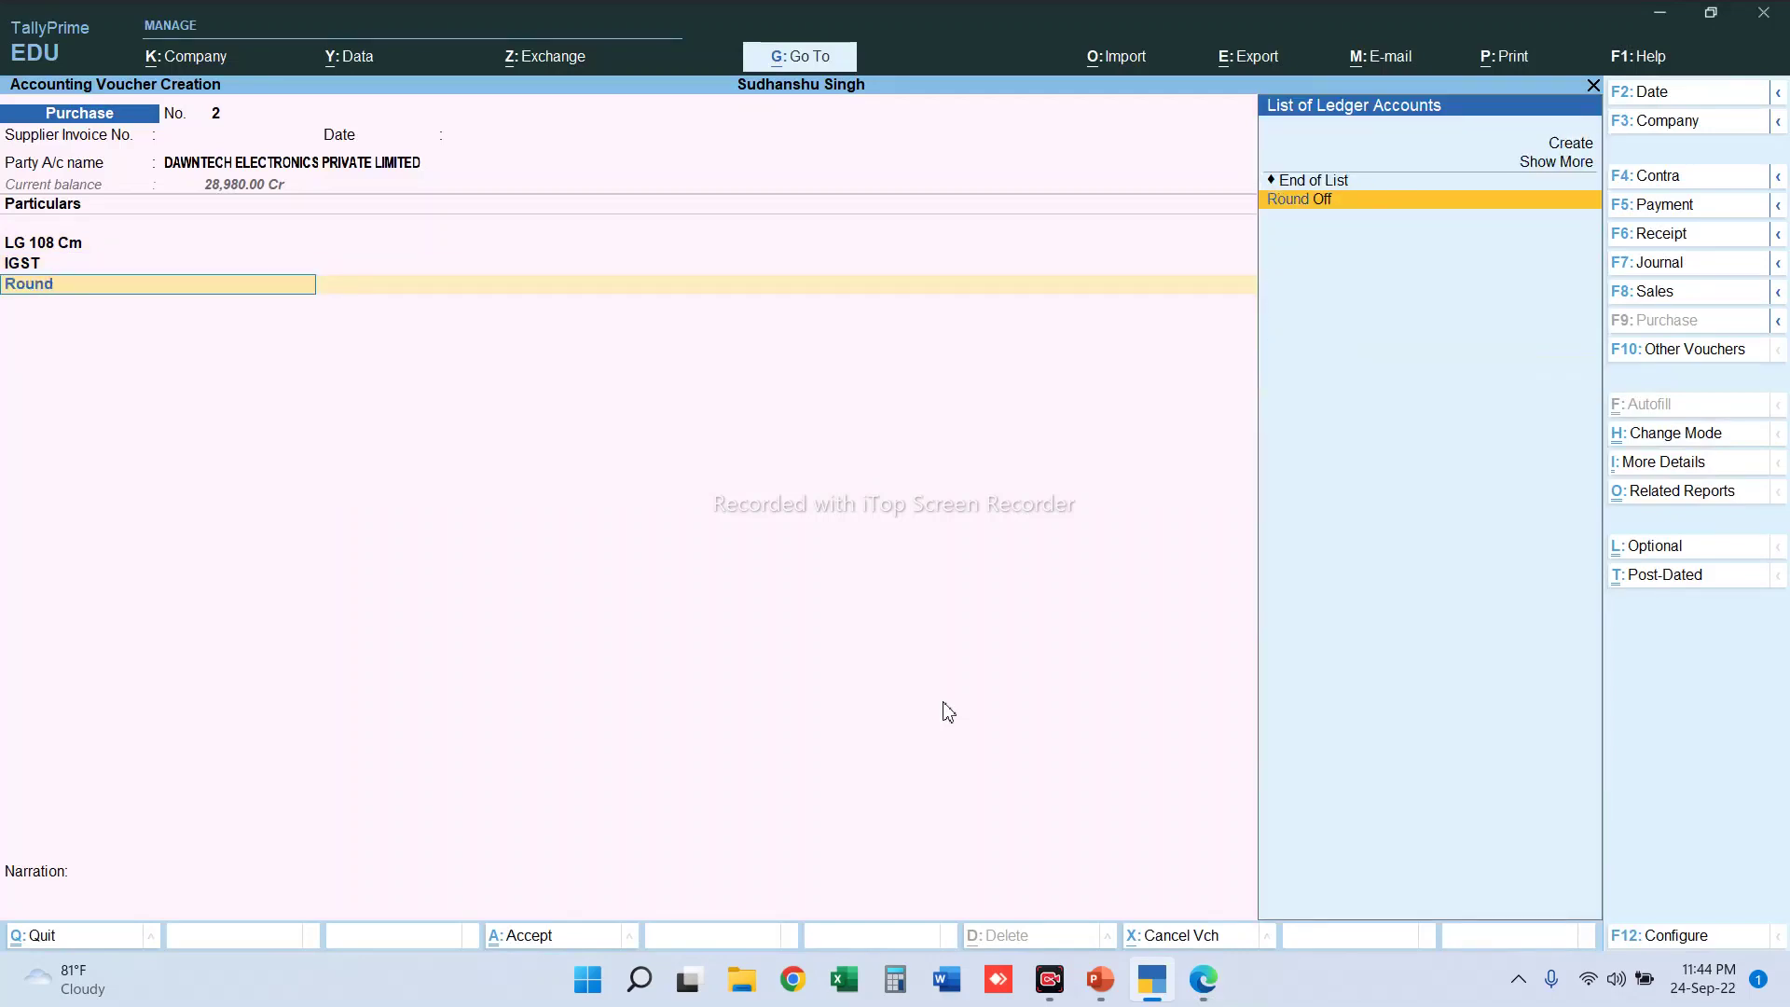
{"action": "key", "text": "Return"}
{"action": "key", "text": "Return"}
{"action": "key", "text": "Return"}
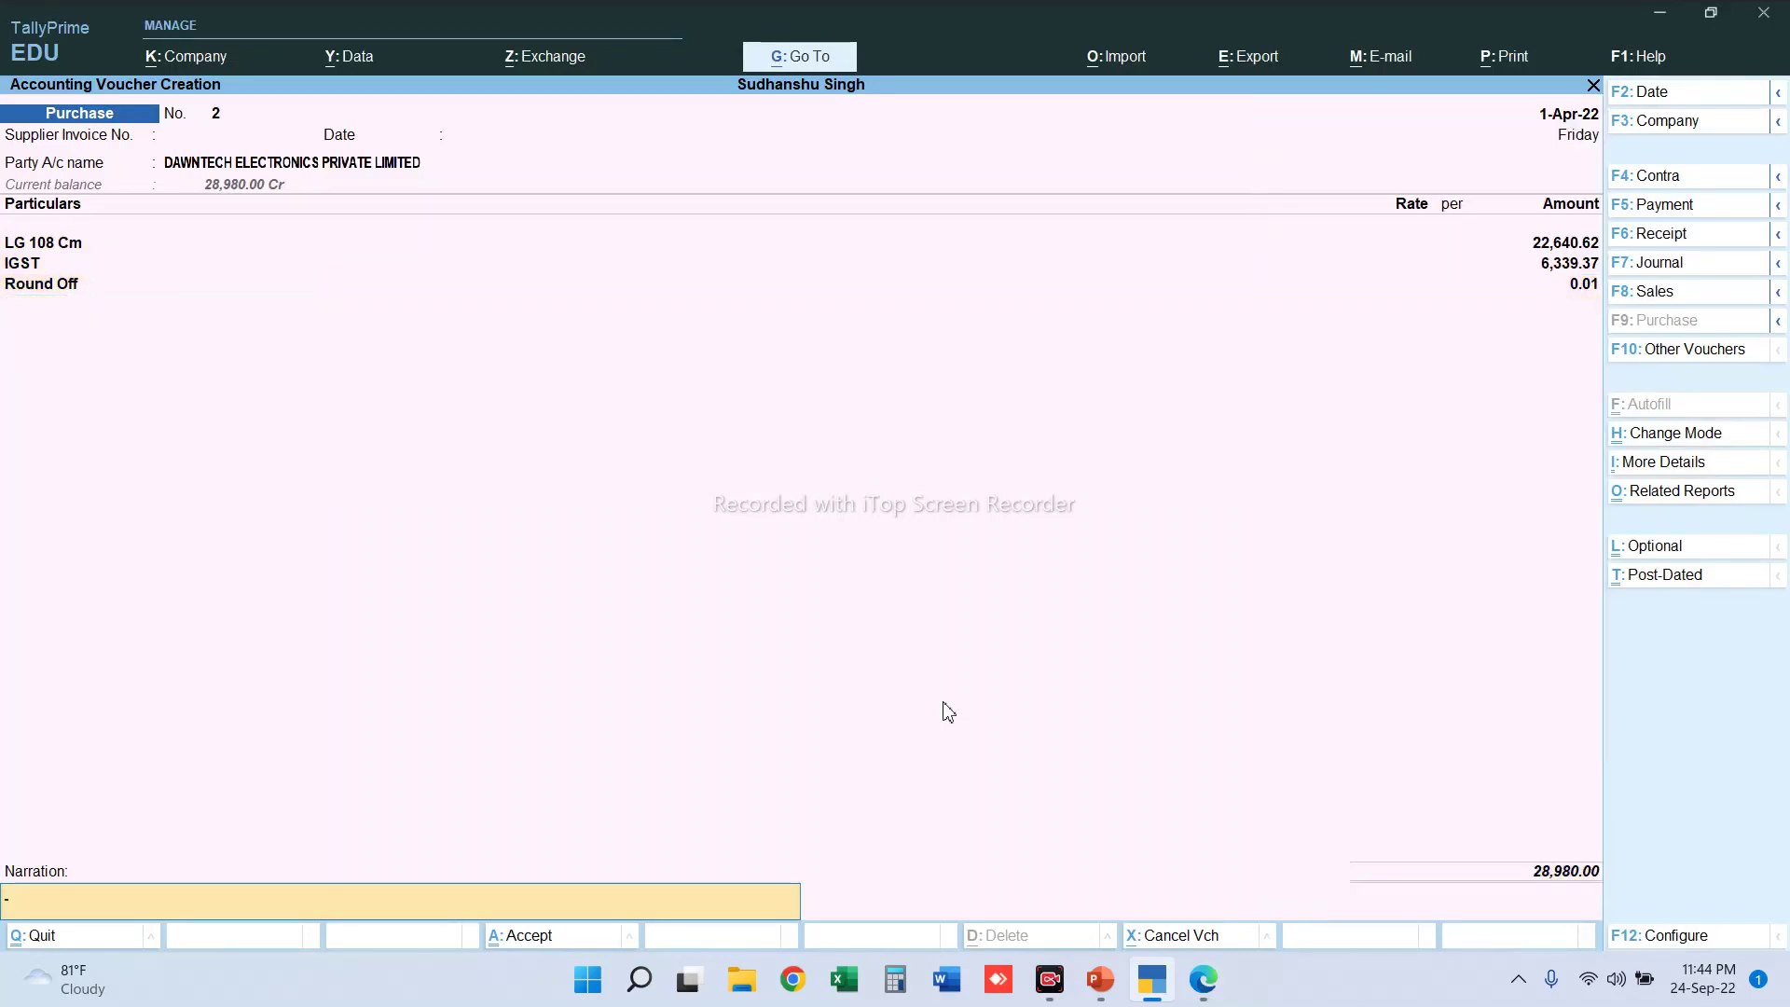
{"action": "key", "text": "Return"}
{"action": "key", "text": "Return"}
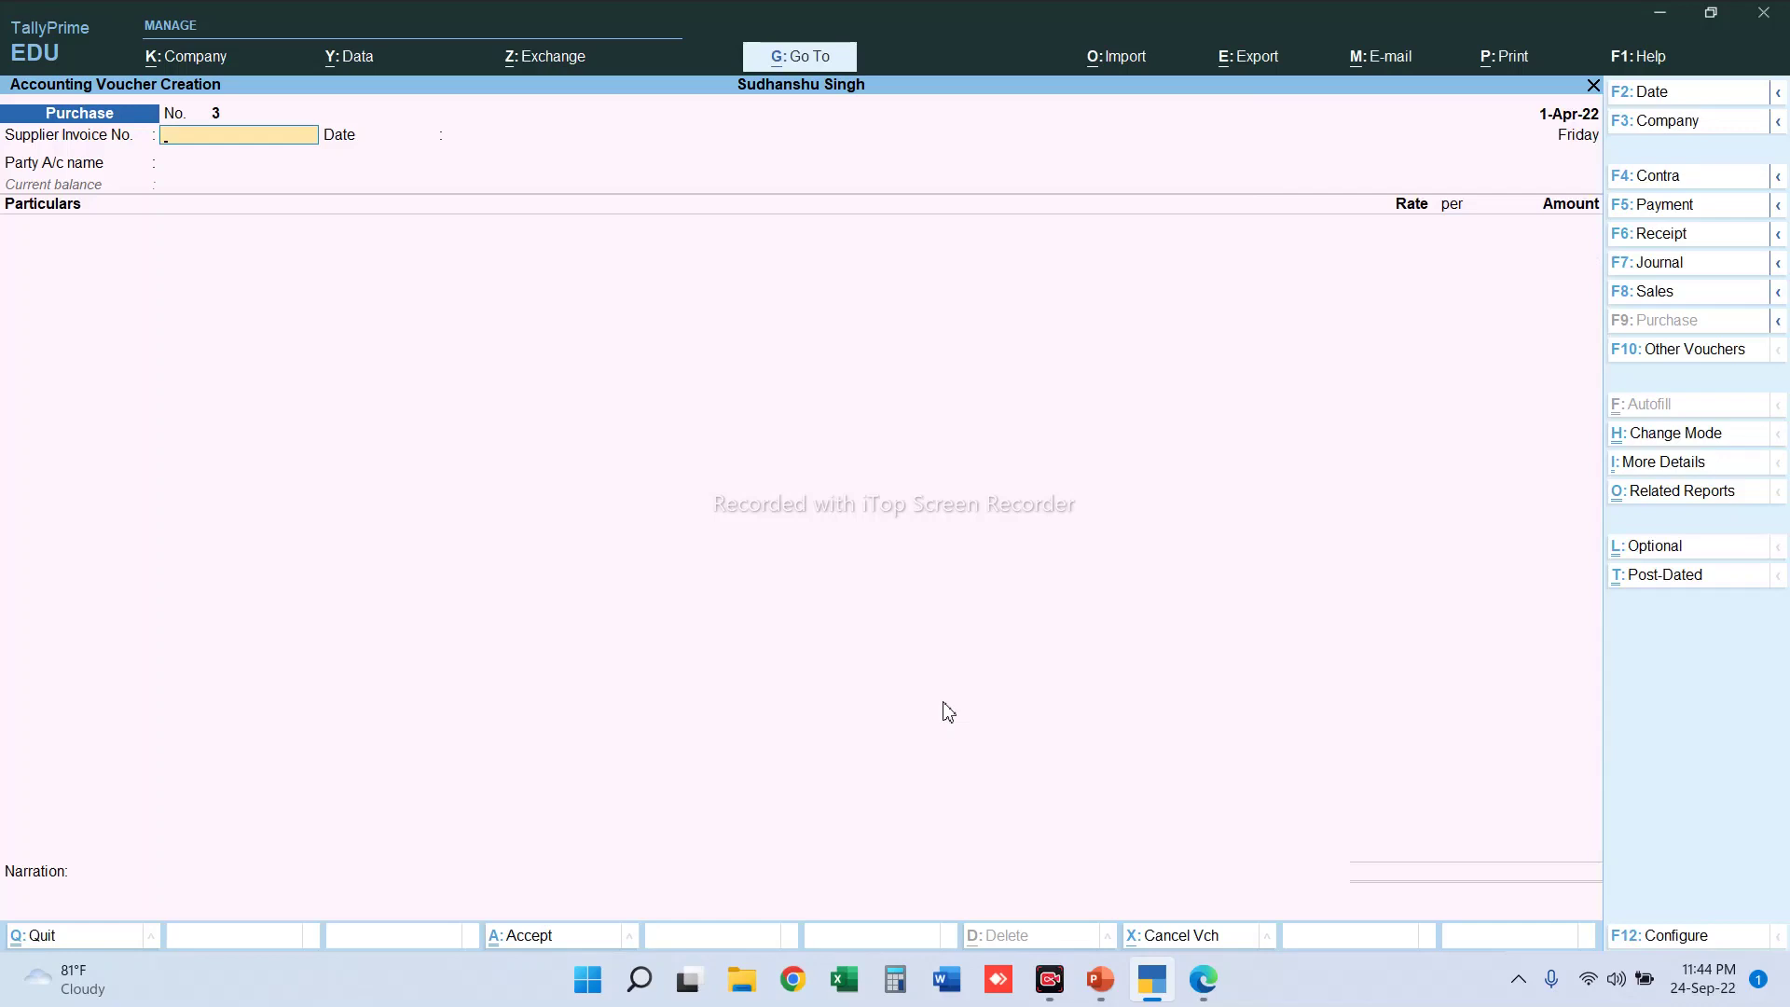
- Leave voucher entry, open the Balance Sheet in detailed format, and go to the items under Fixed Assets
{"action": "key", "text": "Escape"}
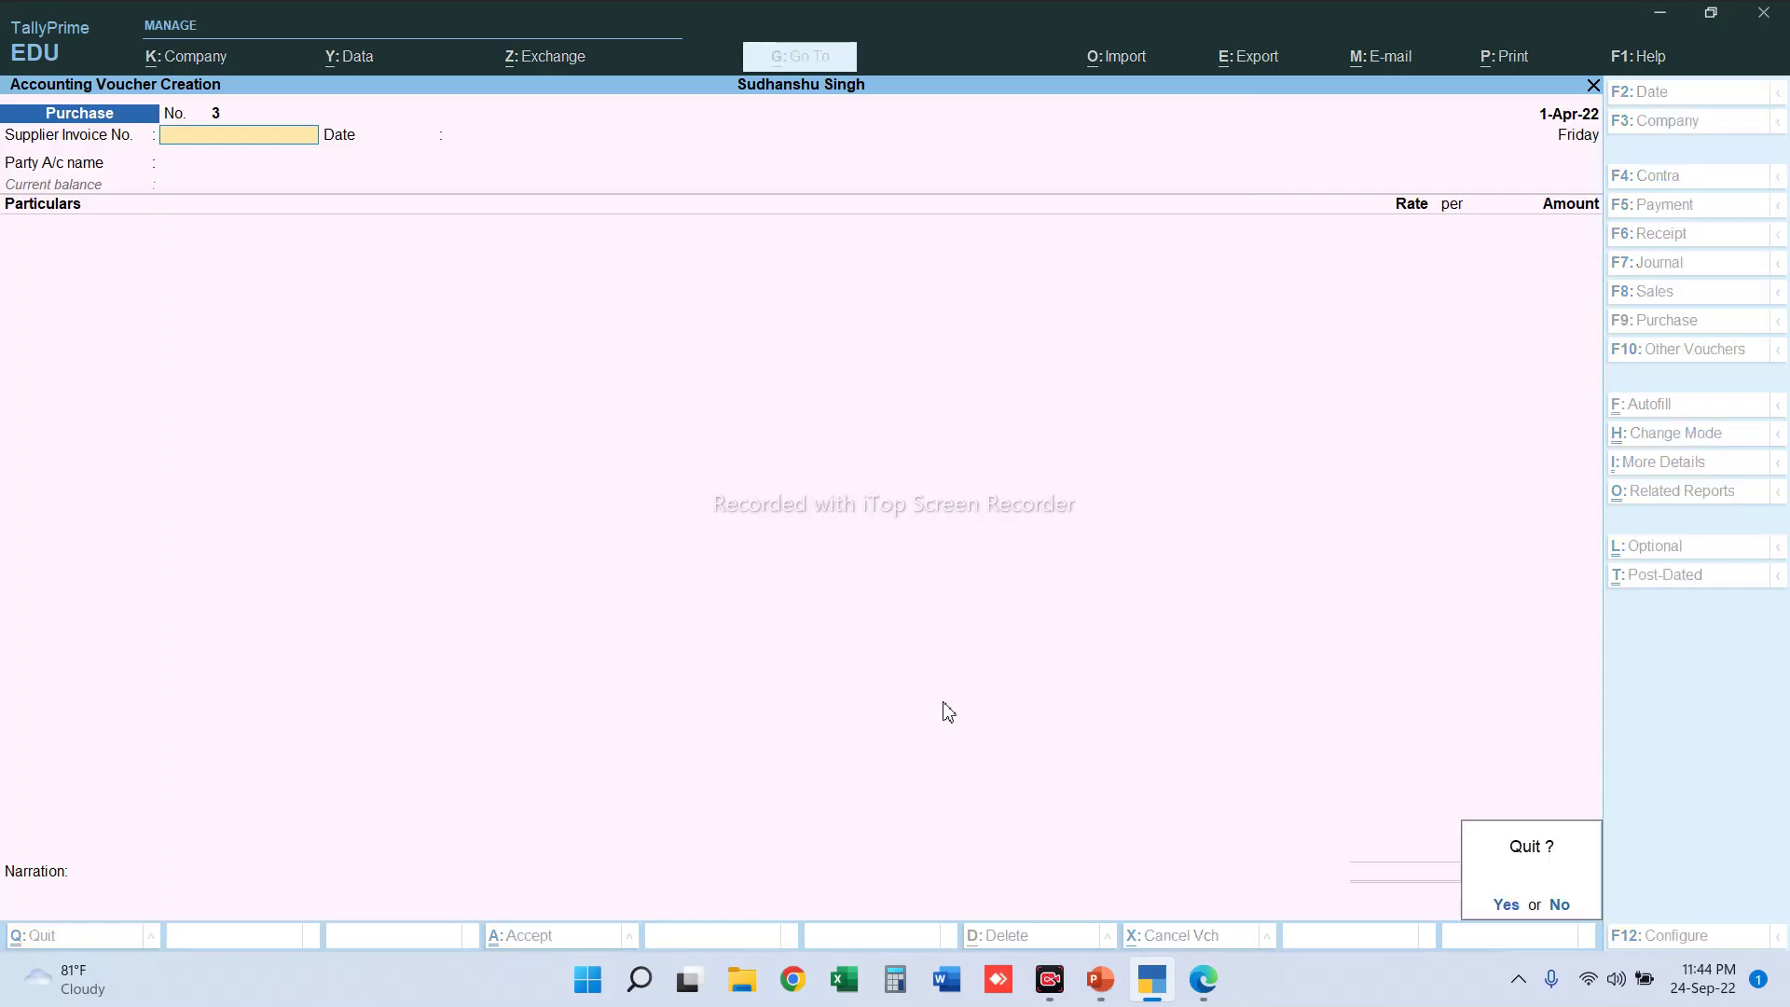
{"action": "key", "text": "Return"}
{"action": "key", "text": "b"}
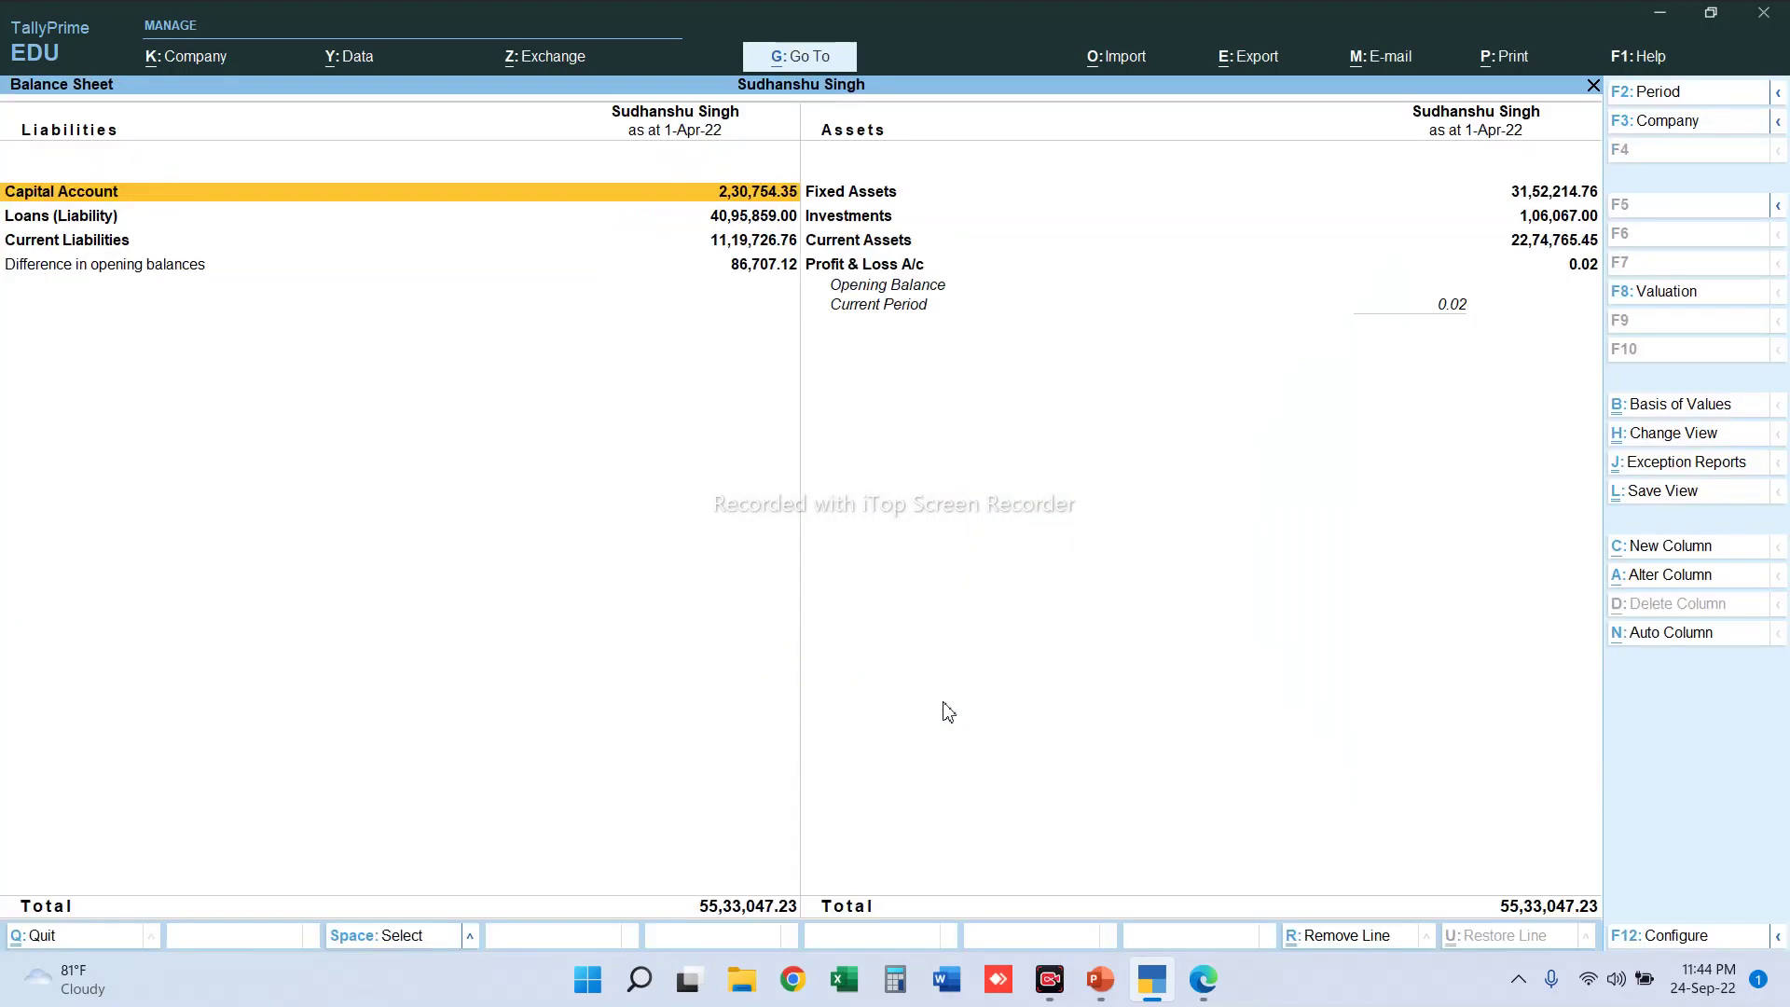
{"action": "key", "text": "Right"}
{"action": "key", "text": "Down"}
{"action": "key", "text": "Down"}
{"action": "key", "text": "Down"}
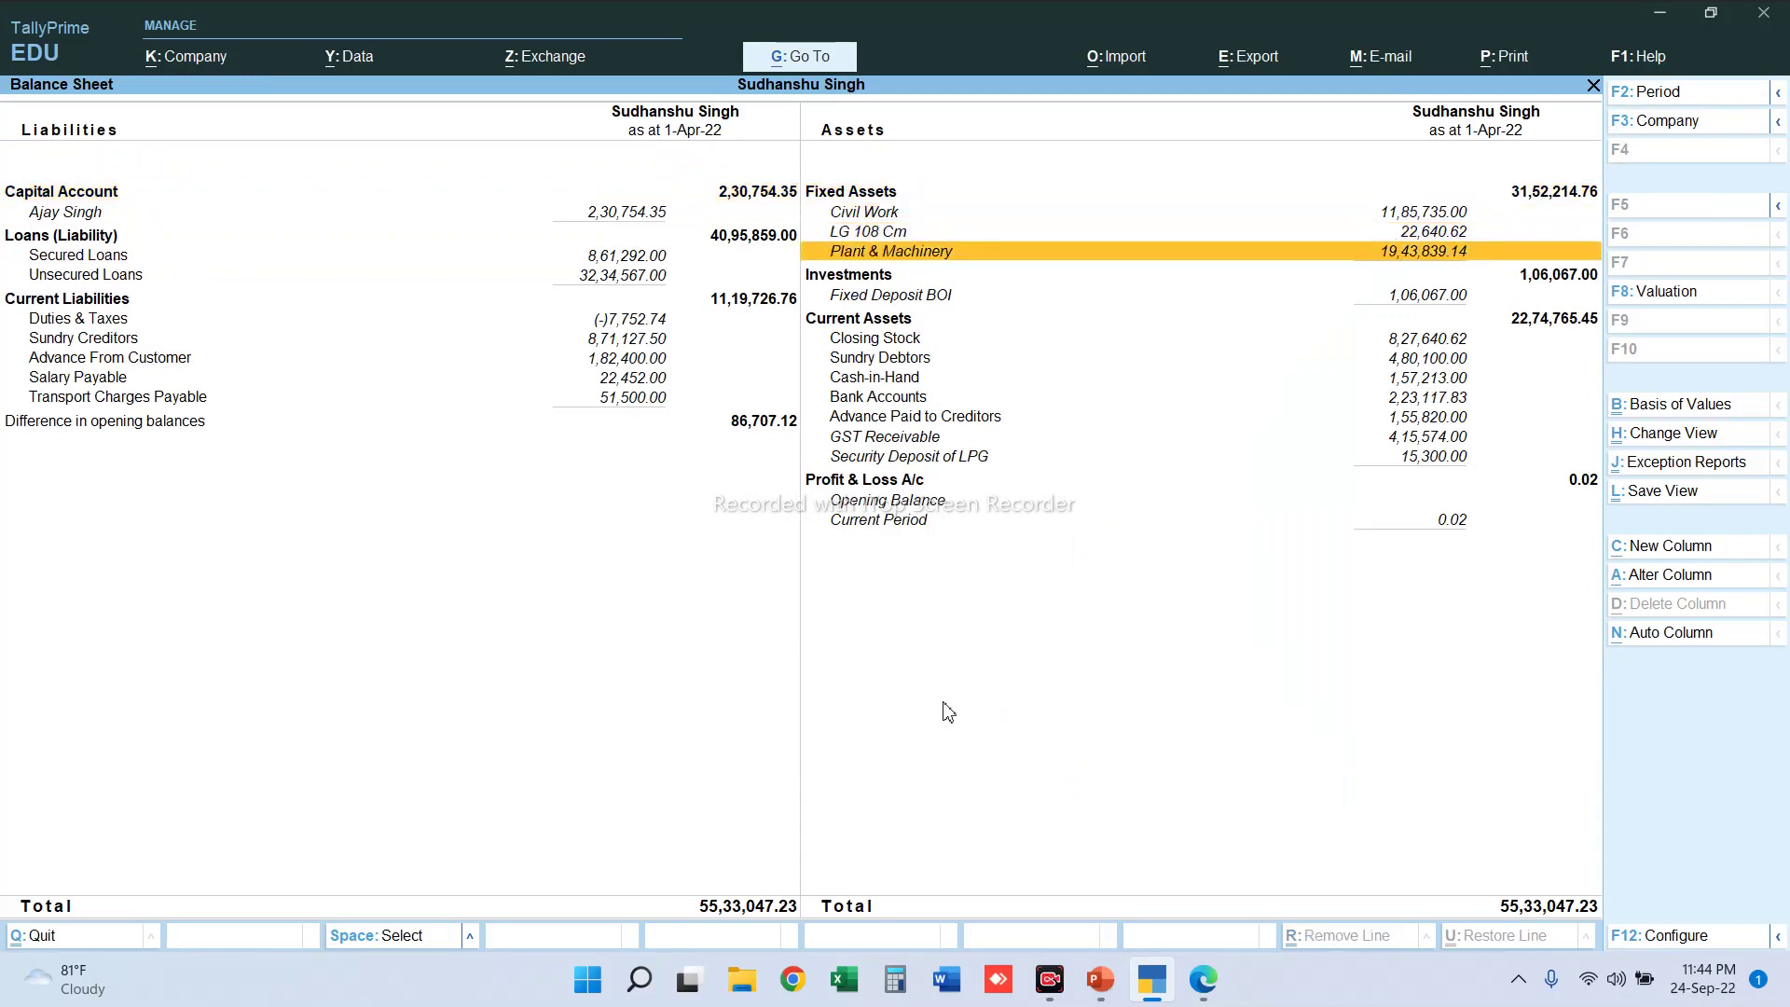
- Examine the monthly summary of LG 108 Cm under Fixed Assets, and return to the Balance Sheet
{"action": "key", "text": "Up"}
{"action": "key", "text": "Up"}
{"action": "key", "text": "Down"}
{"action": "key", "text": "Return"}
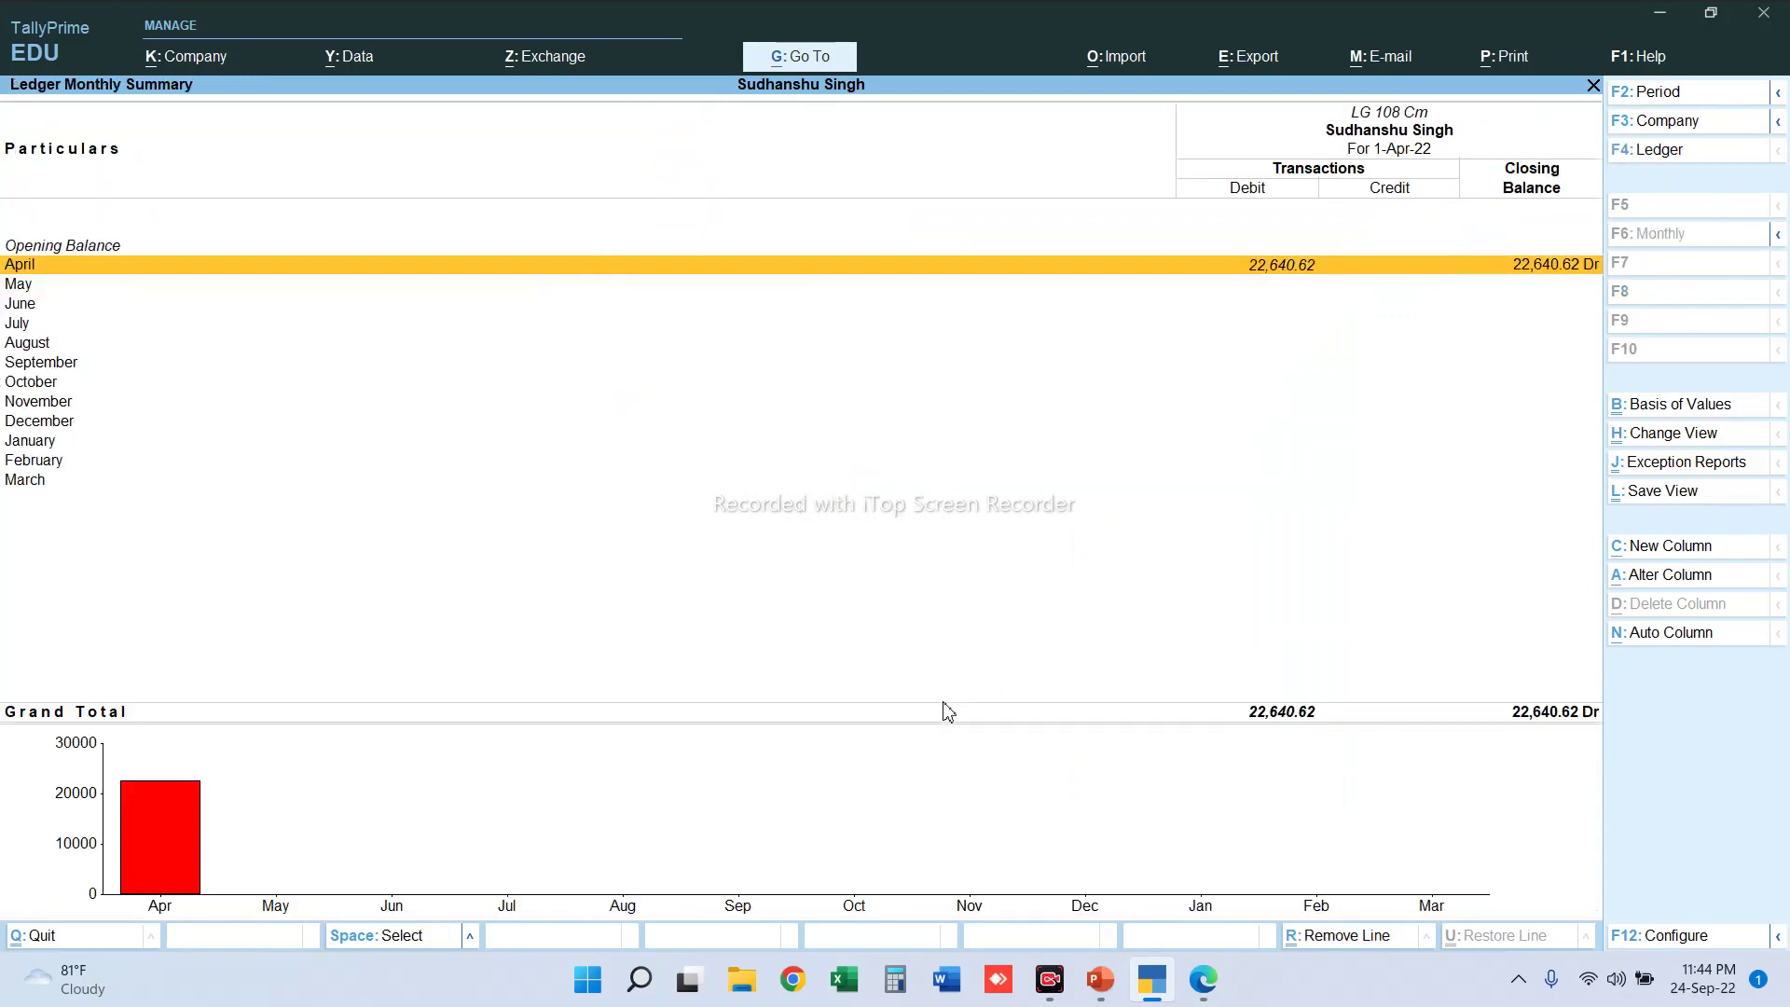
{"action": "key", "text": "Escape"}
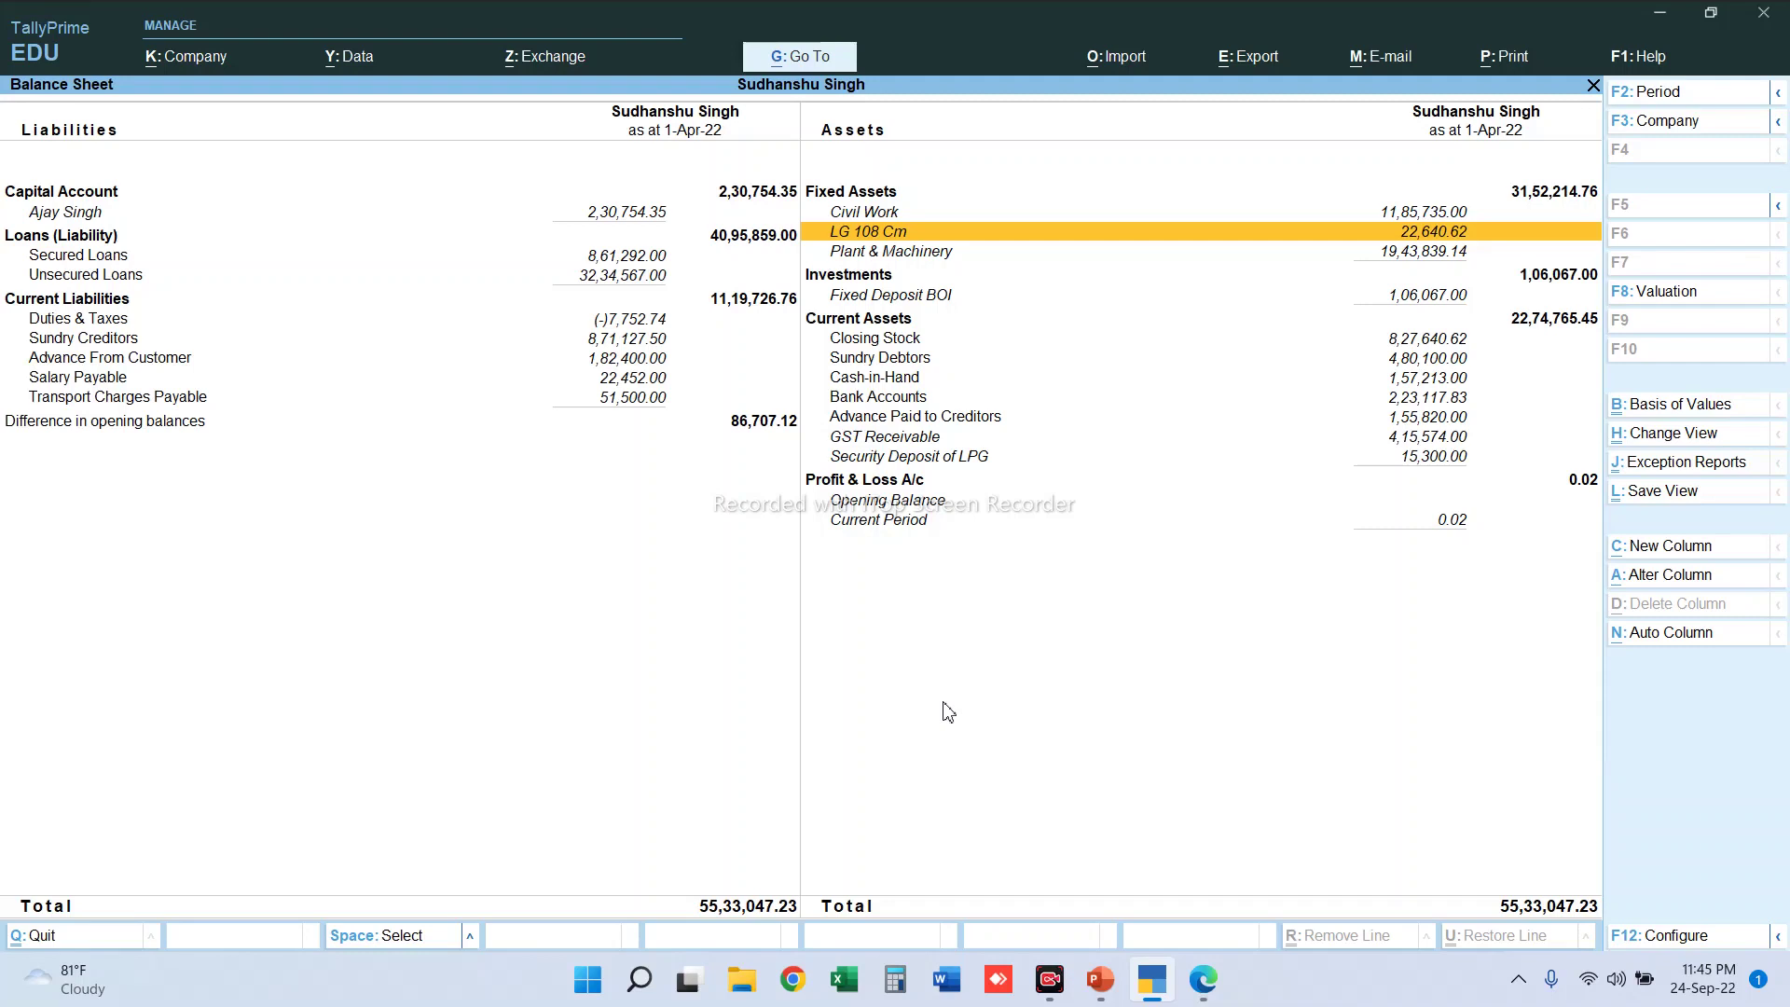
- Review the TV item on the supplier's invoice PDF, return to TallyPrime, leave the Balance Sheet, and open a new purchase voucher
{"action": "key", "text": "alt+Tab"}
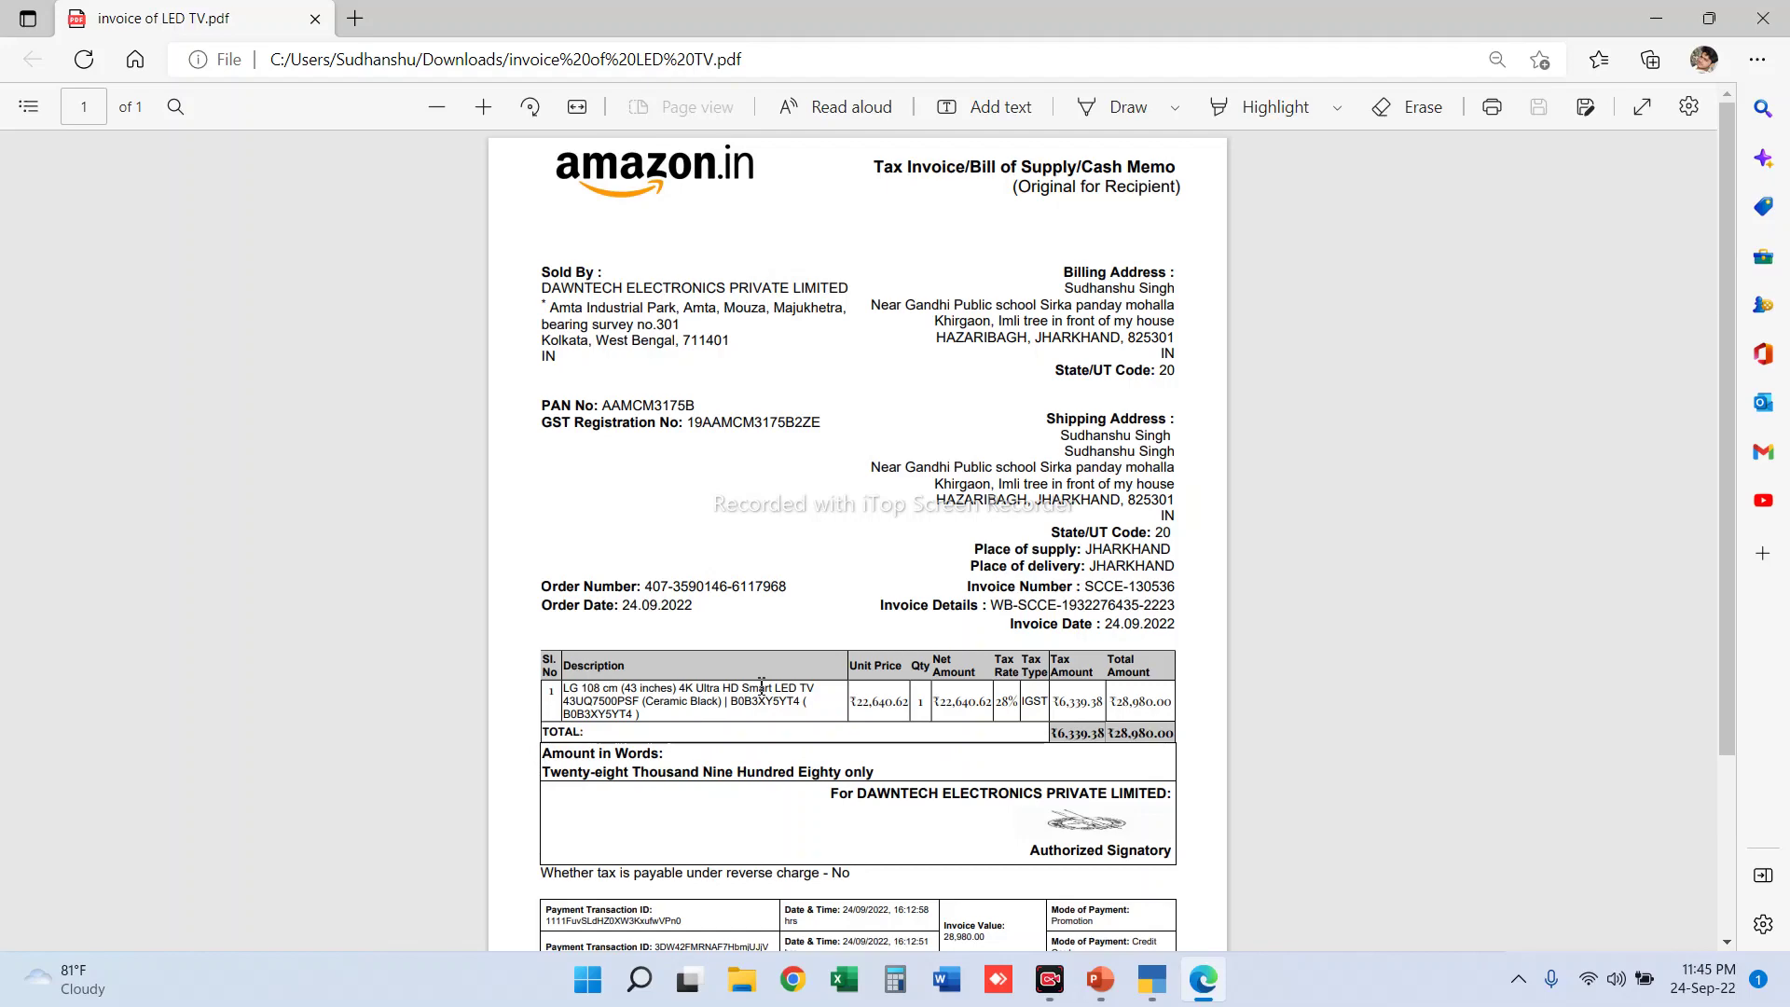
{"action": "key", "text": "alt+Tab"}
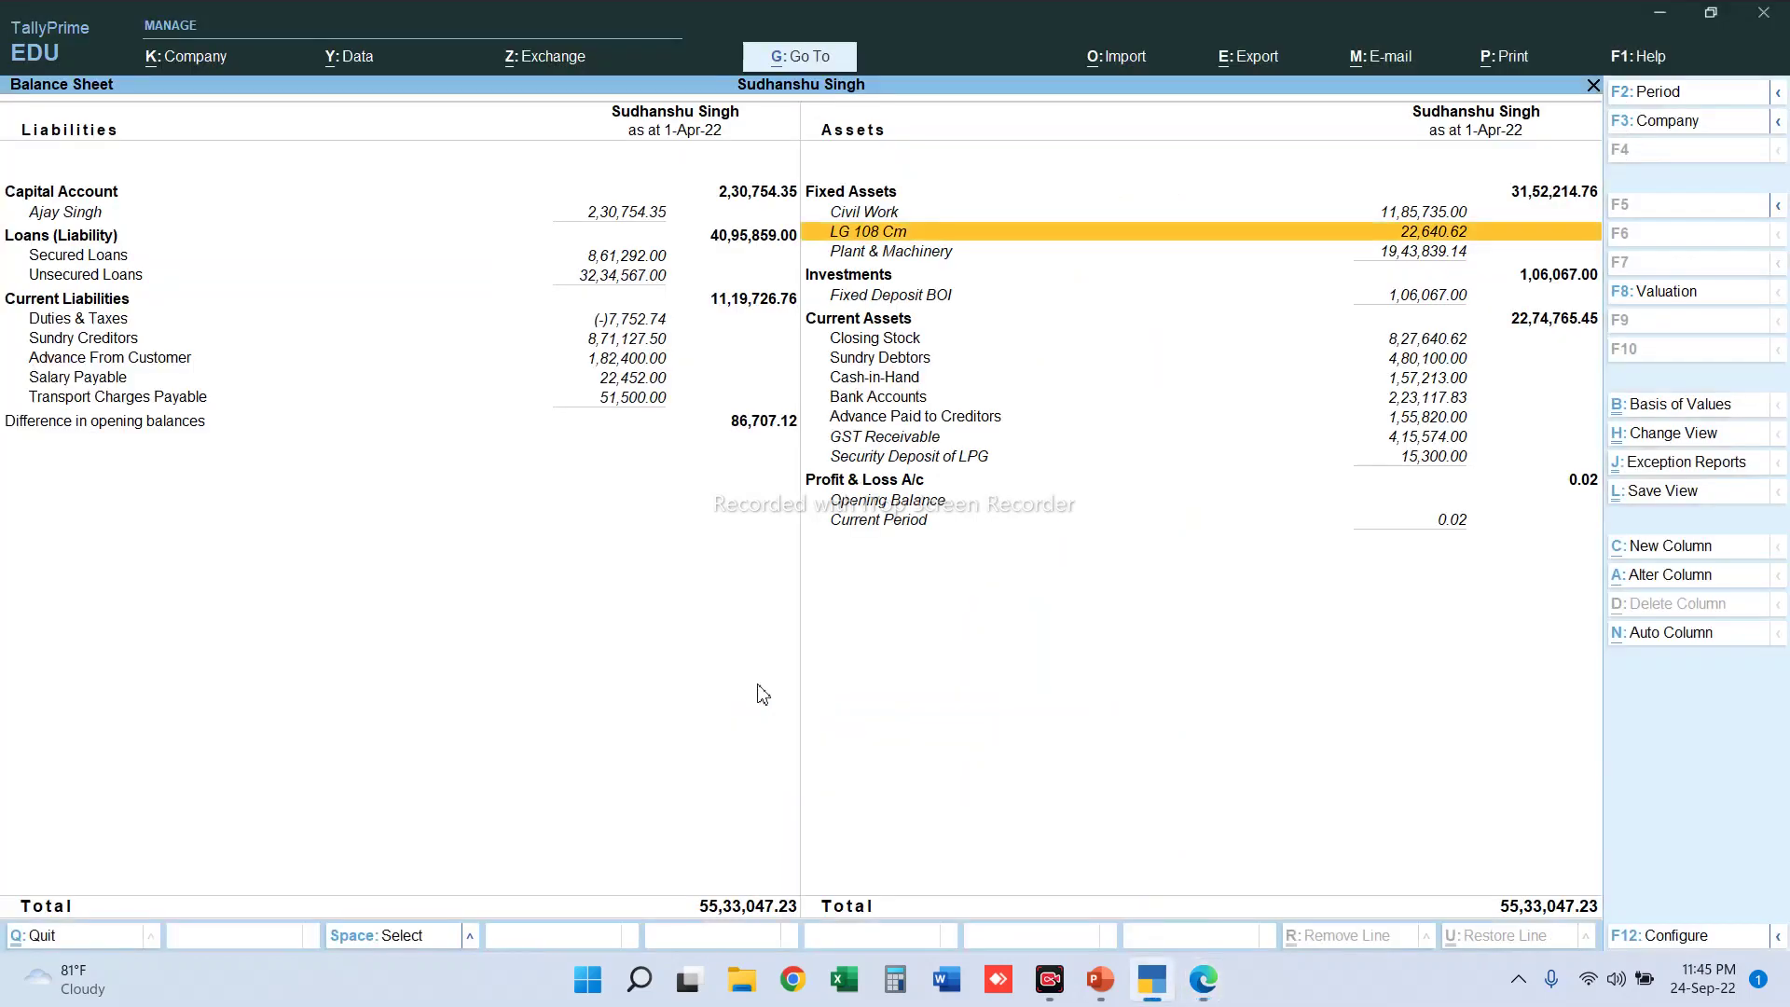
{"action": "key", "text": "Escape"}
{"action": "key", "text": "Escape"}
{"action": "key", "text": "Escape"}
{"action": "key", "text": "v"}
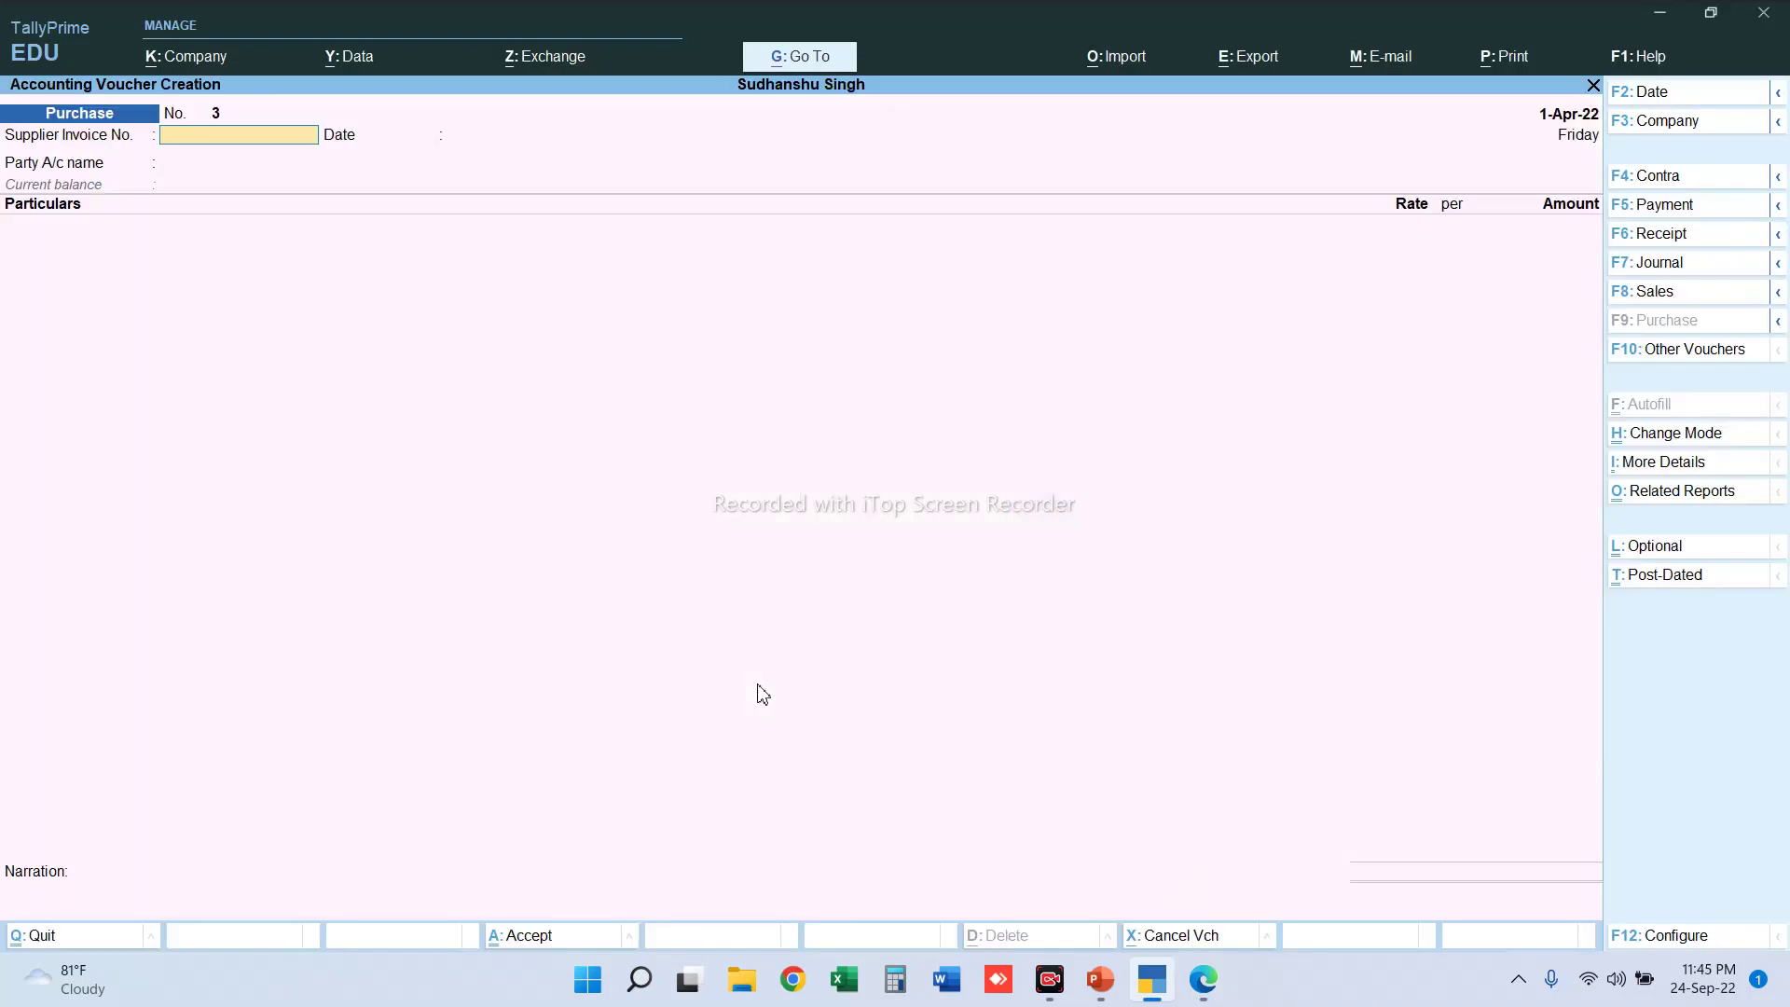
- Switch the new purchase voucher to As Voucher mode and leave the supplier invoice number and date blank
{"action": "key", "text": "ctrl+h"}
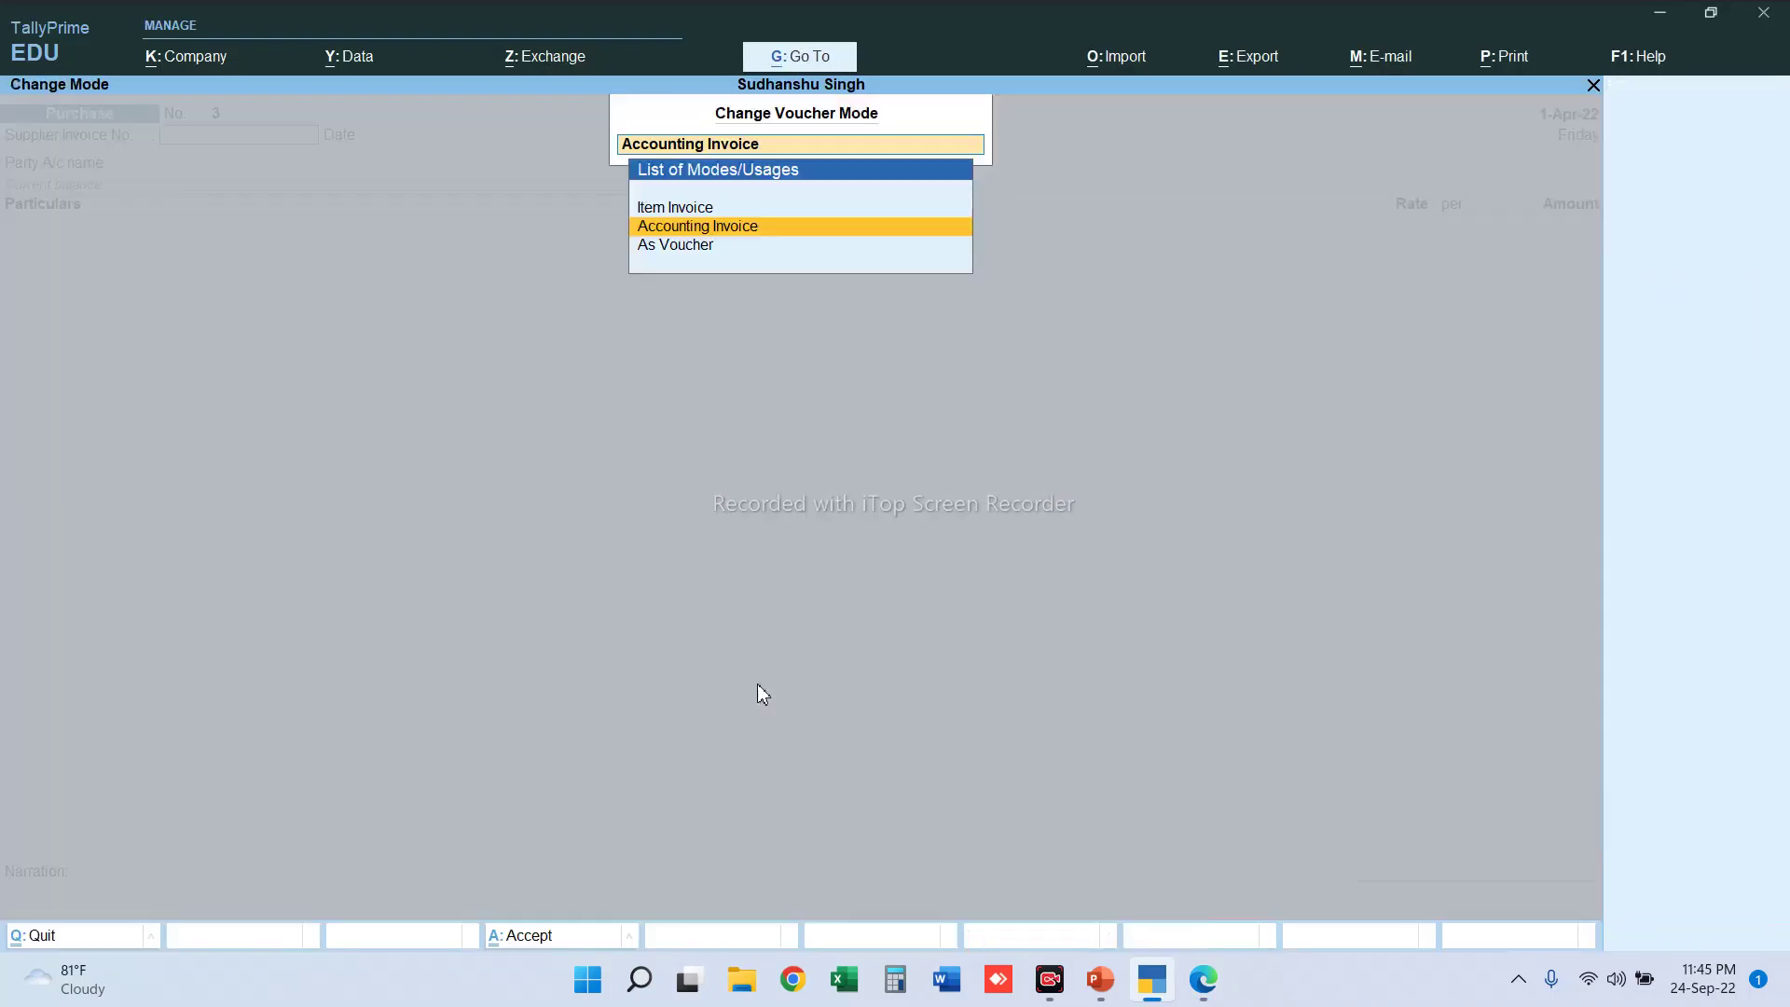
{"action": "key", "text": "Down"}
{"action": "key", "text": "Return"}
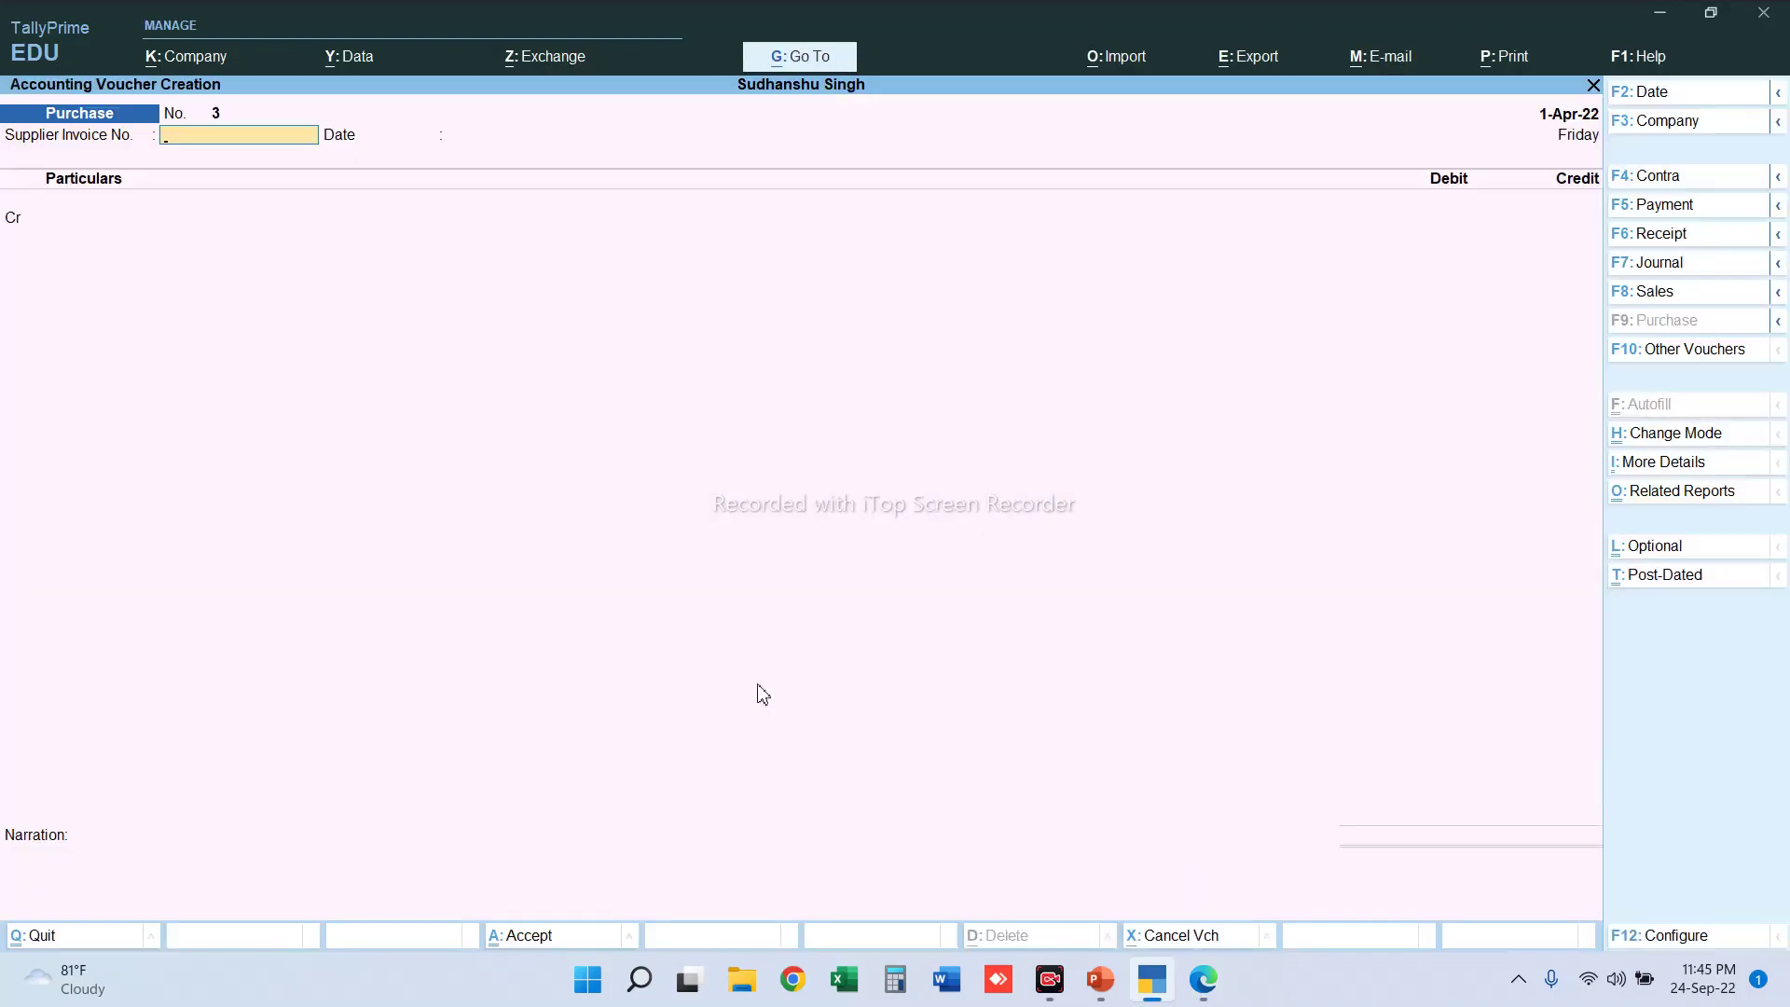
{"action": "key", "text": "Return"}
{"action": "key", "text": "Return"}
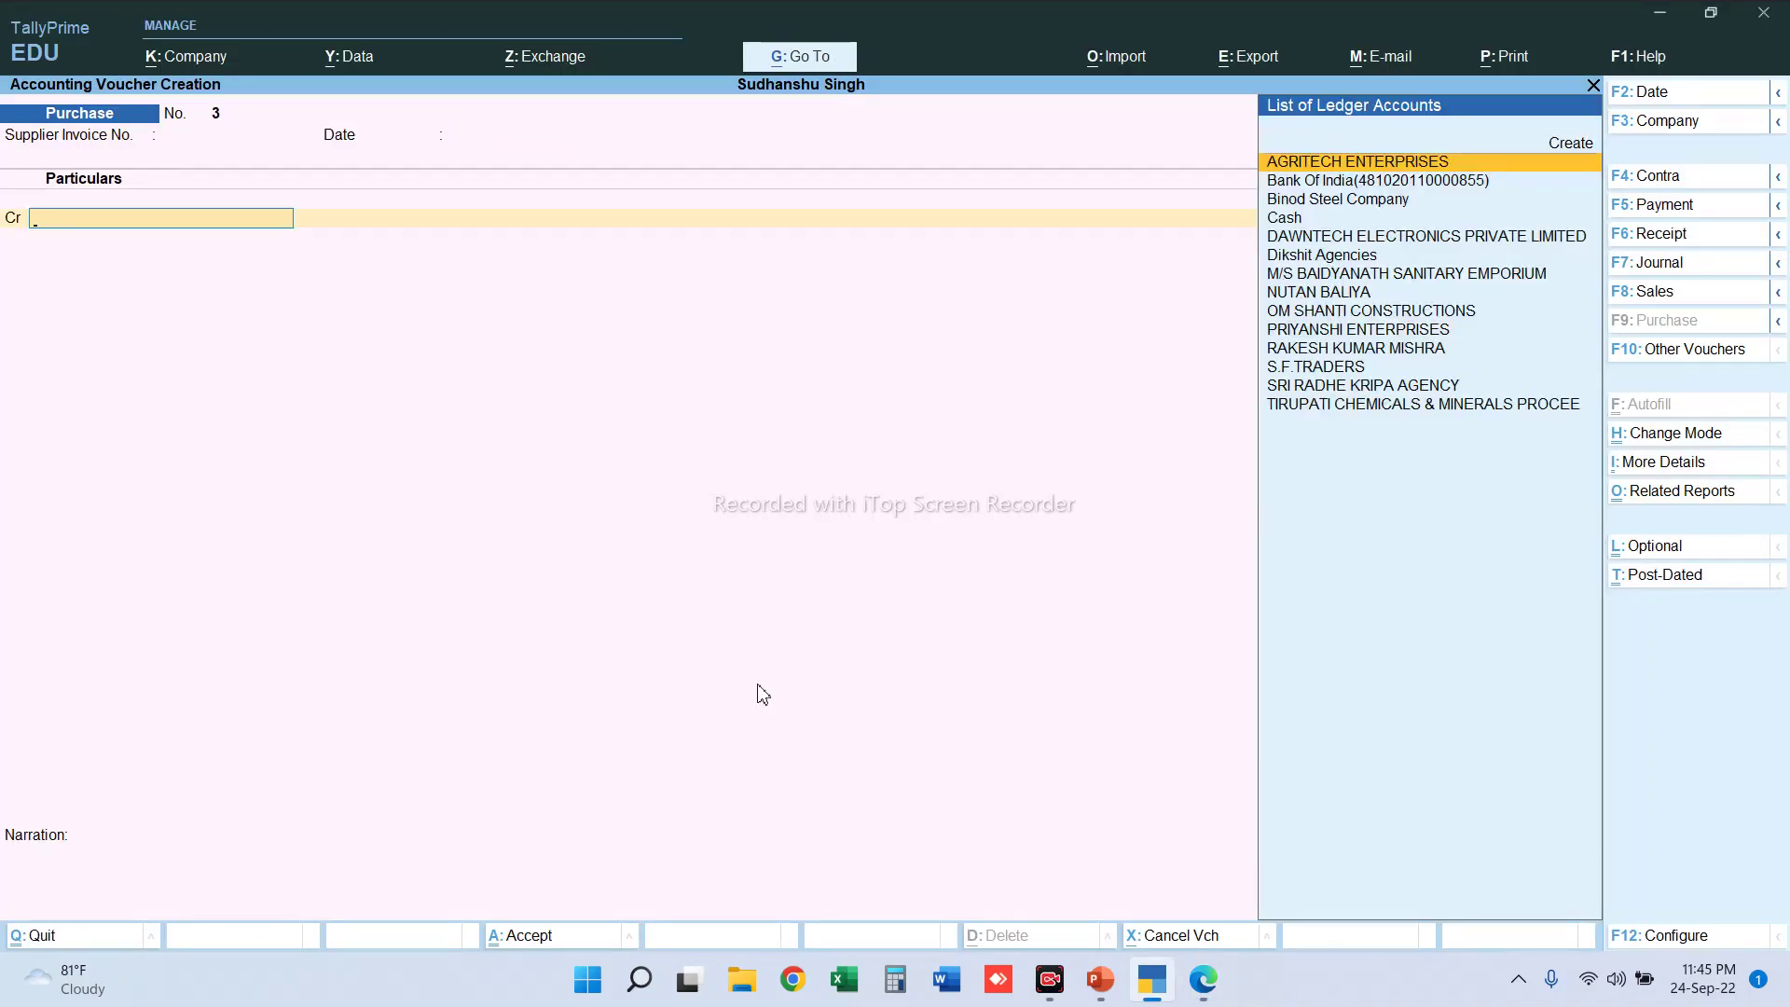
{"action": "type", "text": "L"}
{"action": "key", "text": "BackSpace"}
{"action": "type", "text": "L"}
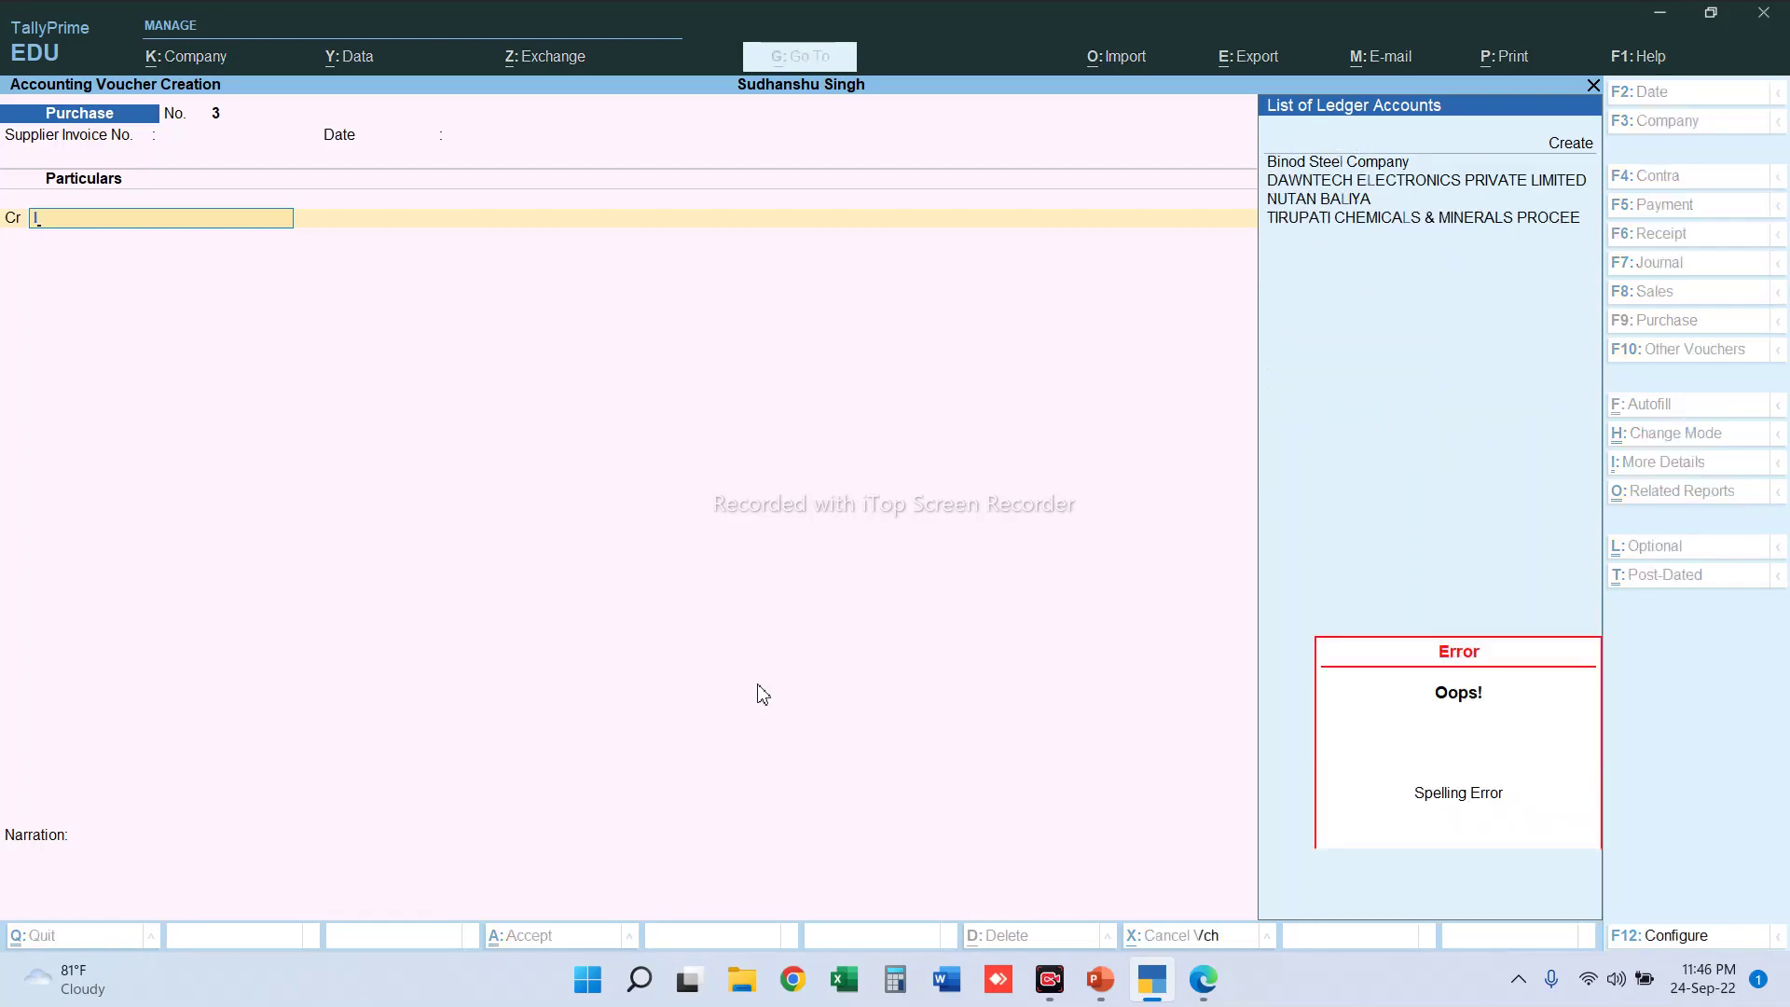
{"action": "key", "text": "BackSpace"}
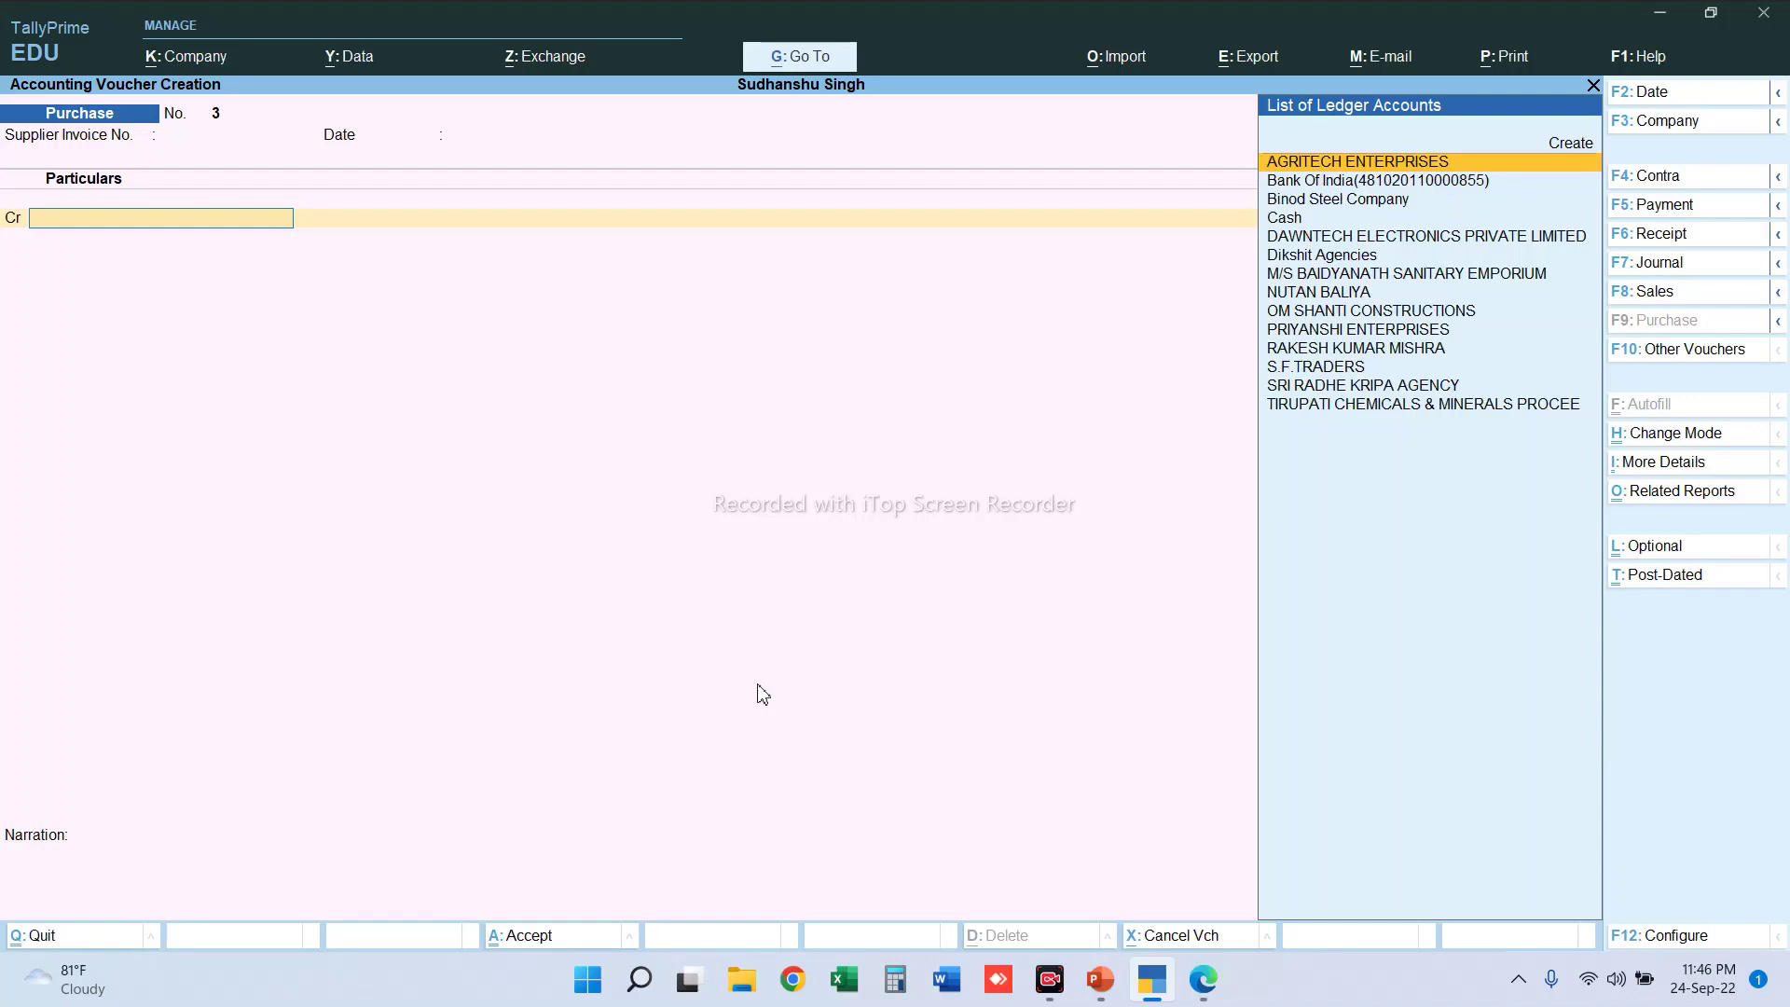
- Choose DAWNTECH ELECTRONICS PRIVATE LIMITED as the credit ledger, with the receipt note Not Applicable, and accept the default party details
{"action": "type", "text": "daw"}
{"action": "key", "text": "Return"}
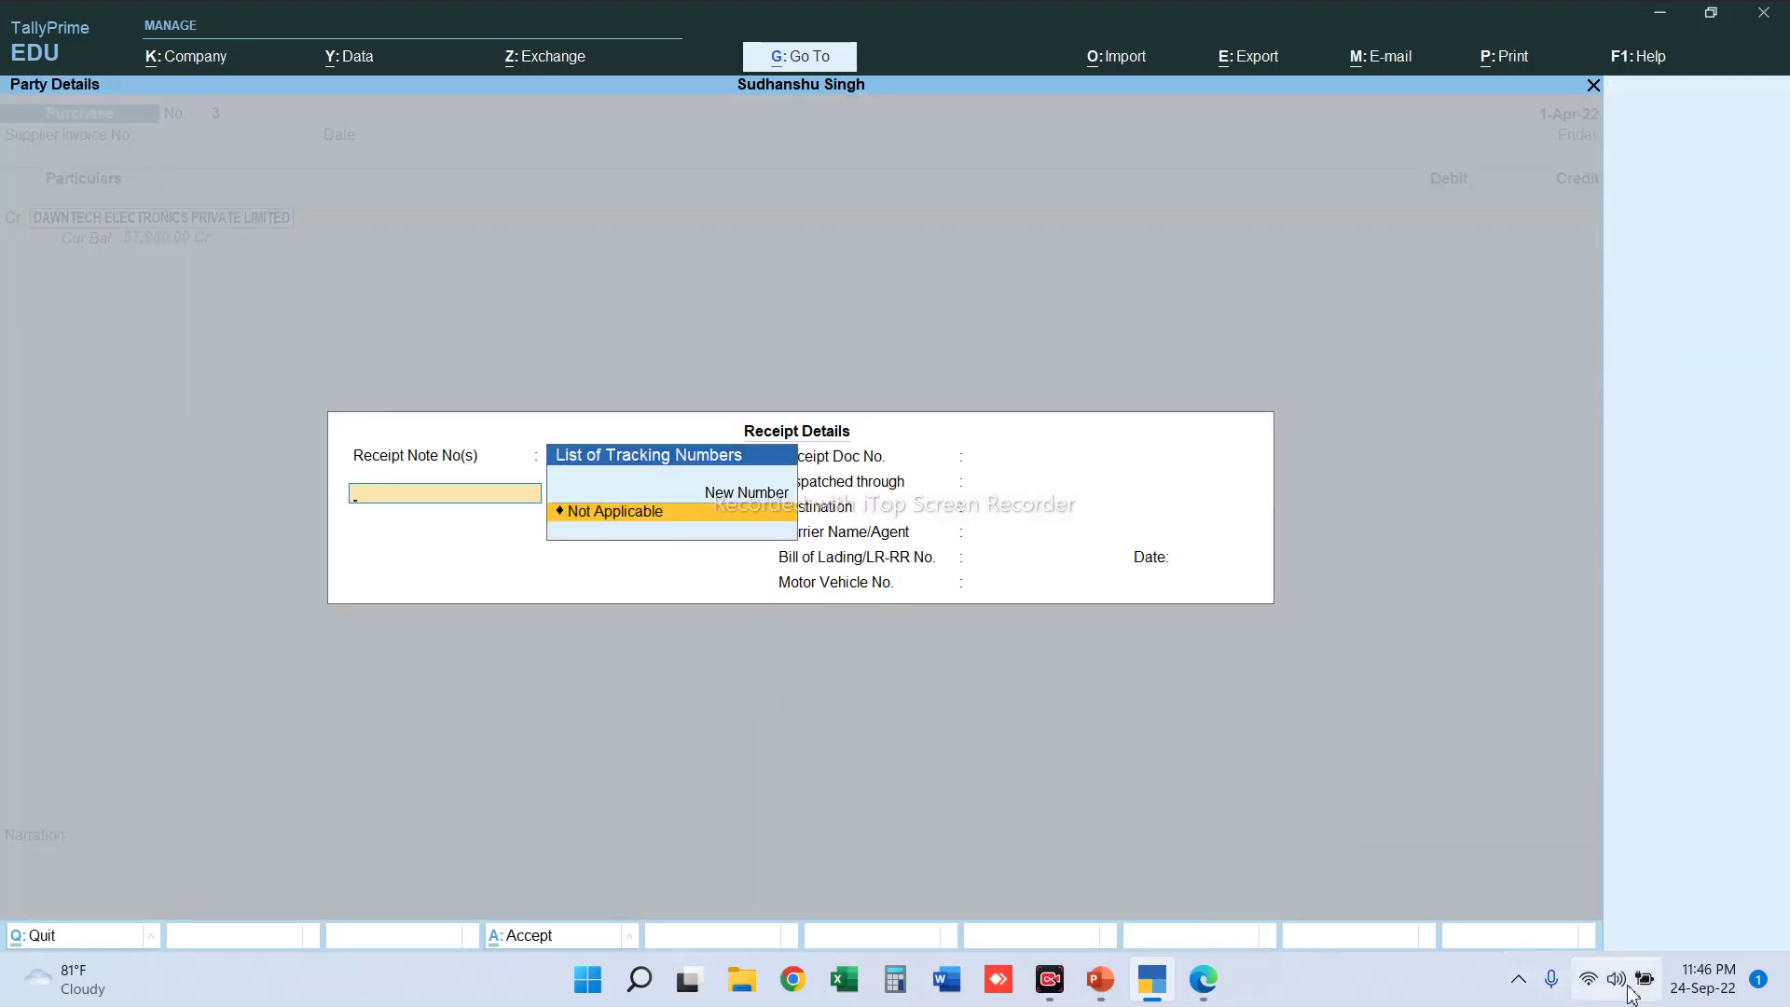
{"action": "key", "text": "Escape"}
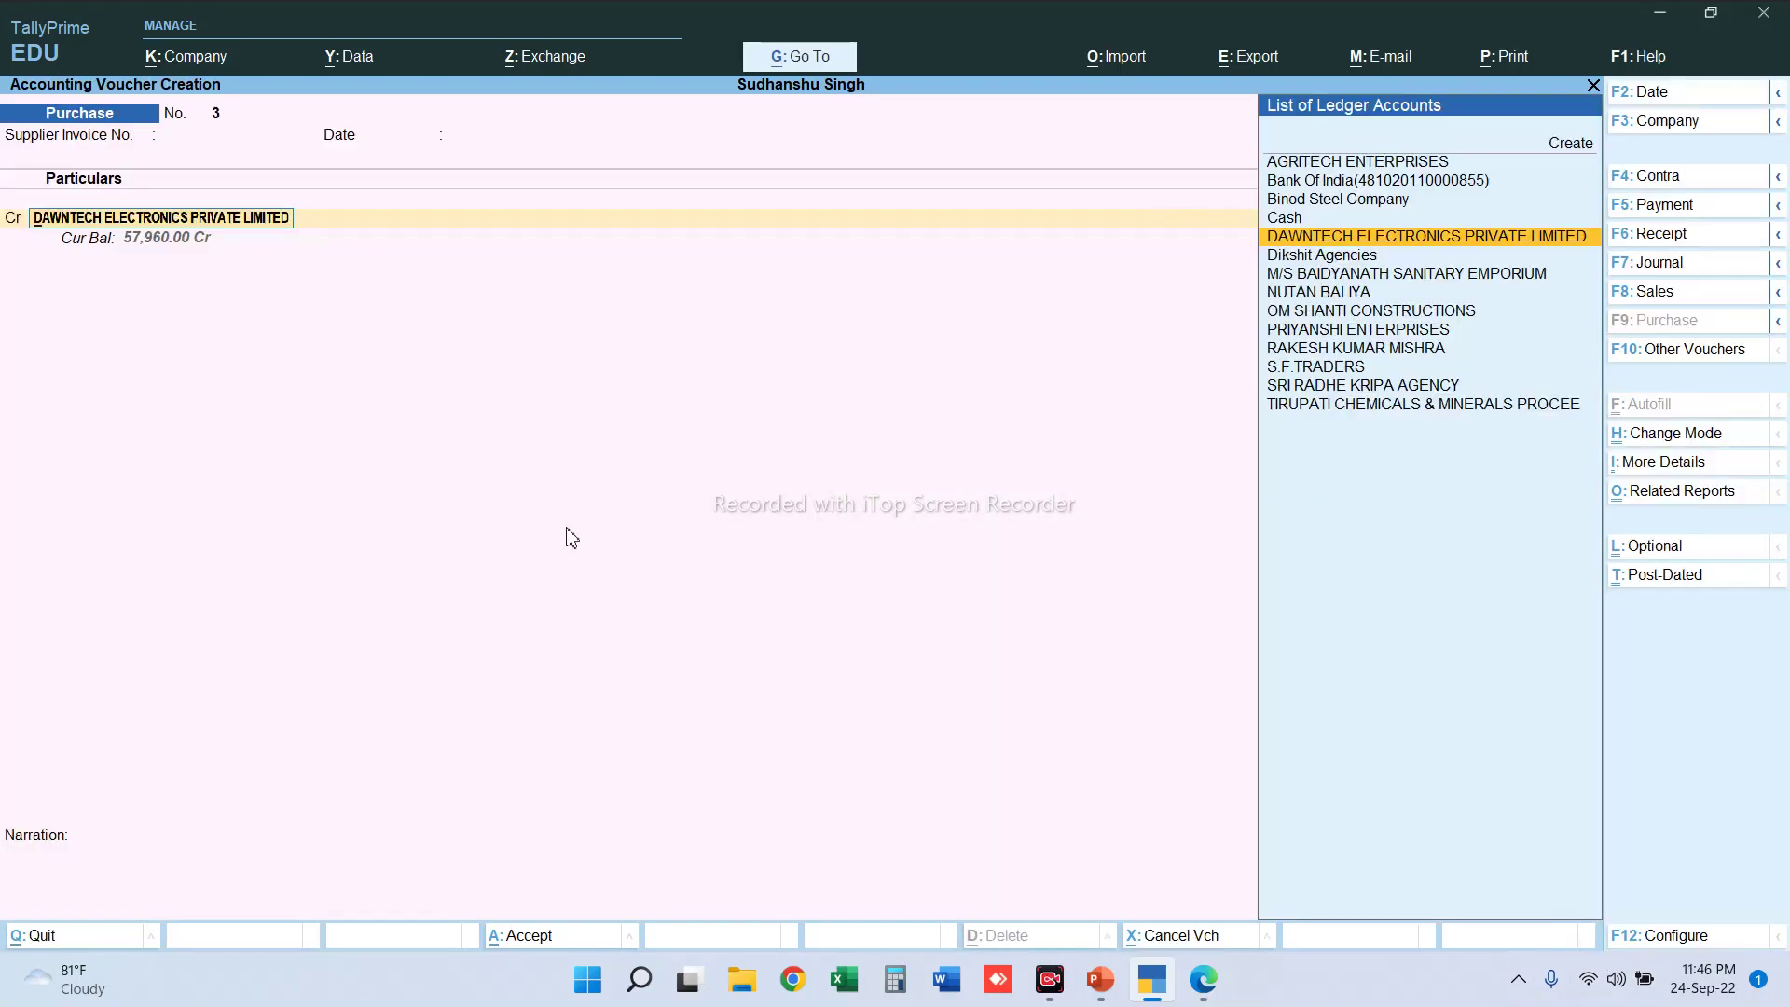
{"action": "key", "text": "Return"}
{"action": "key", "text": "Return"}
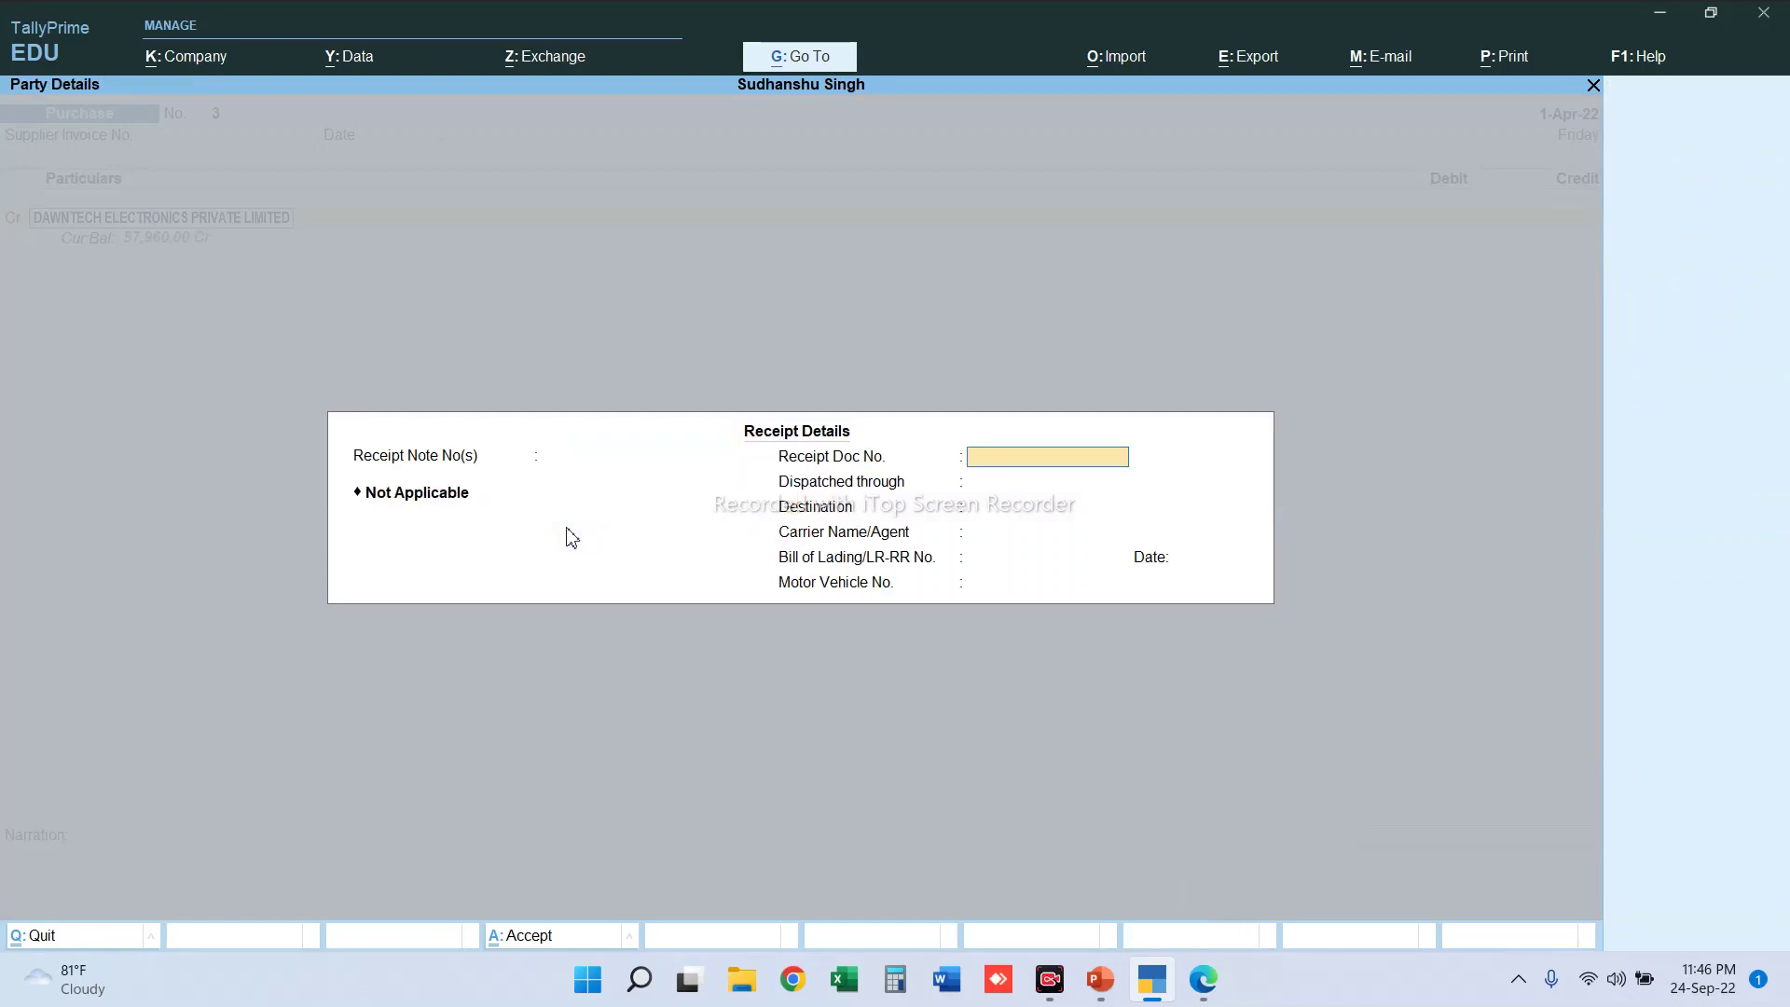
{"action": "key", "text": "ctrl+a"}
{"action": "key", "text": "ctrl+a"}
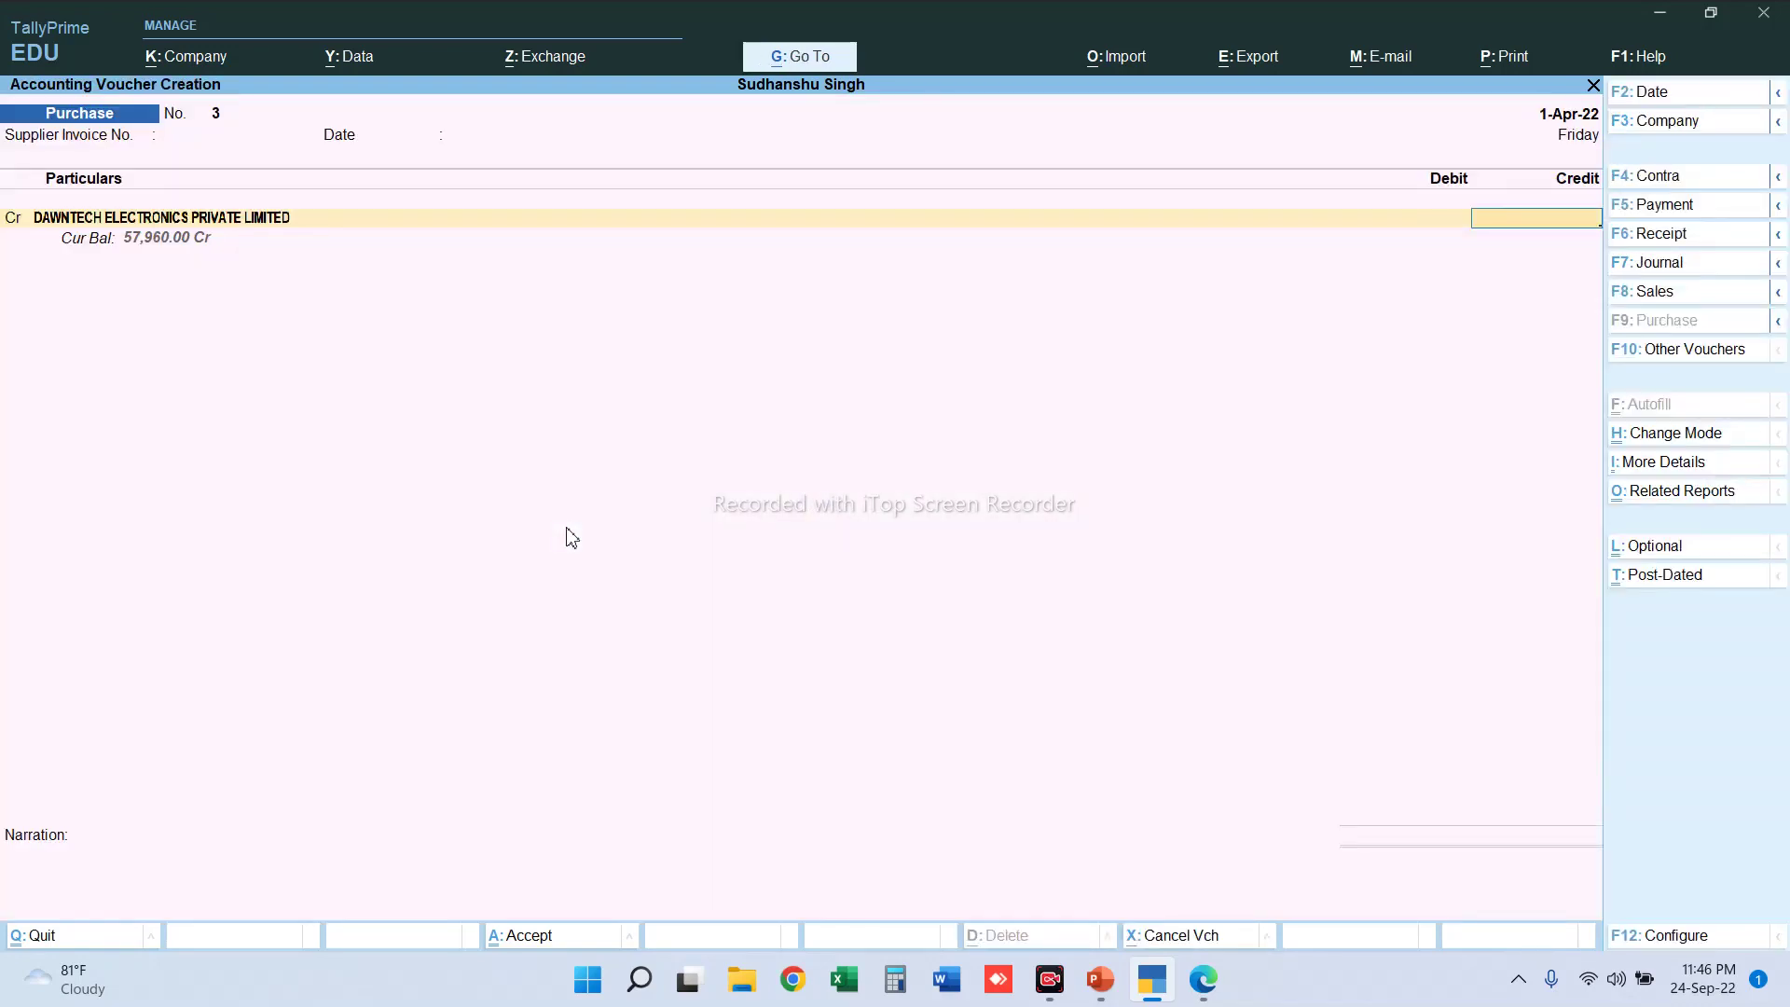
- Credit the supplier 25000 and choose Purchase A/c as the debit ledger, leaving its inventory allocations empty
{"action": "type", "text": "25000"}
{"action": "key", "text": "Return"}
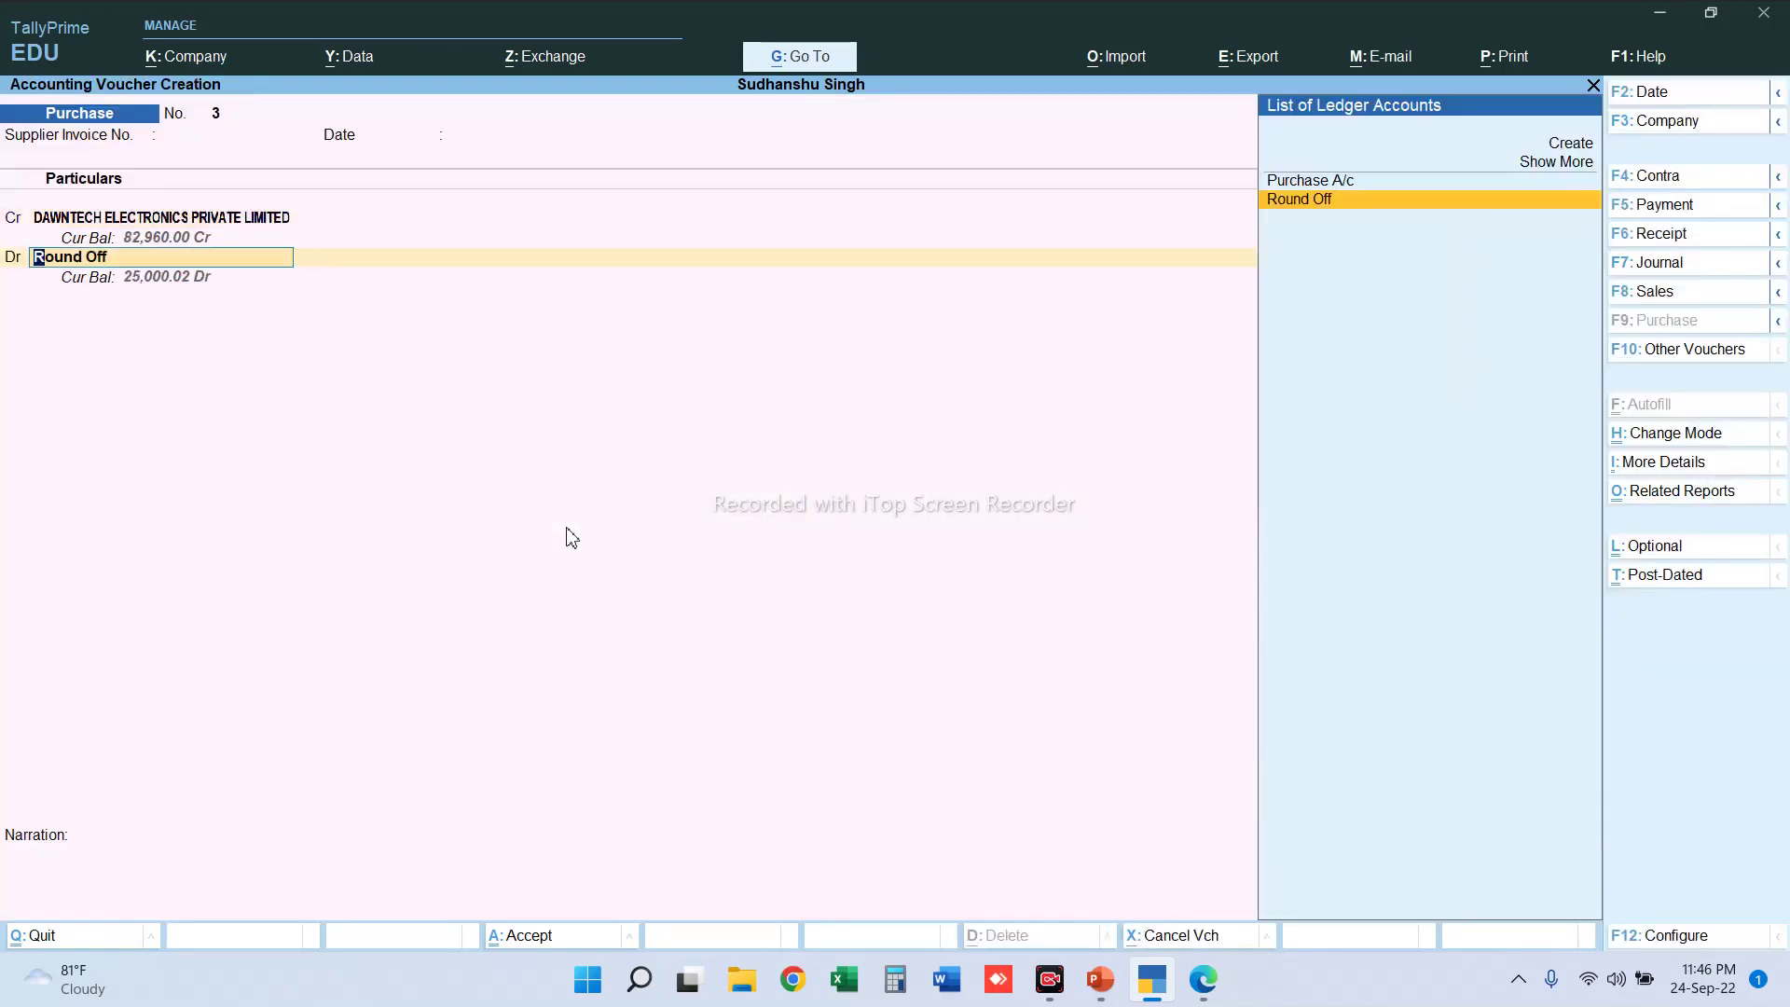
{"action": "key", "text": "Up"}
{"action": "key", "text": "Return"}
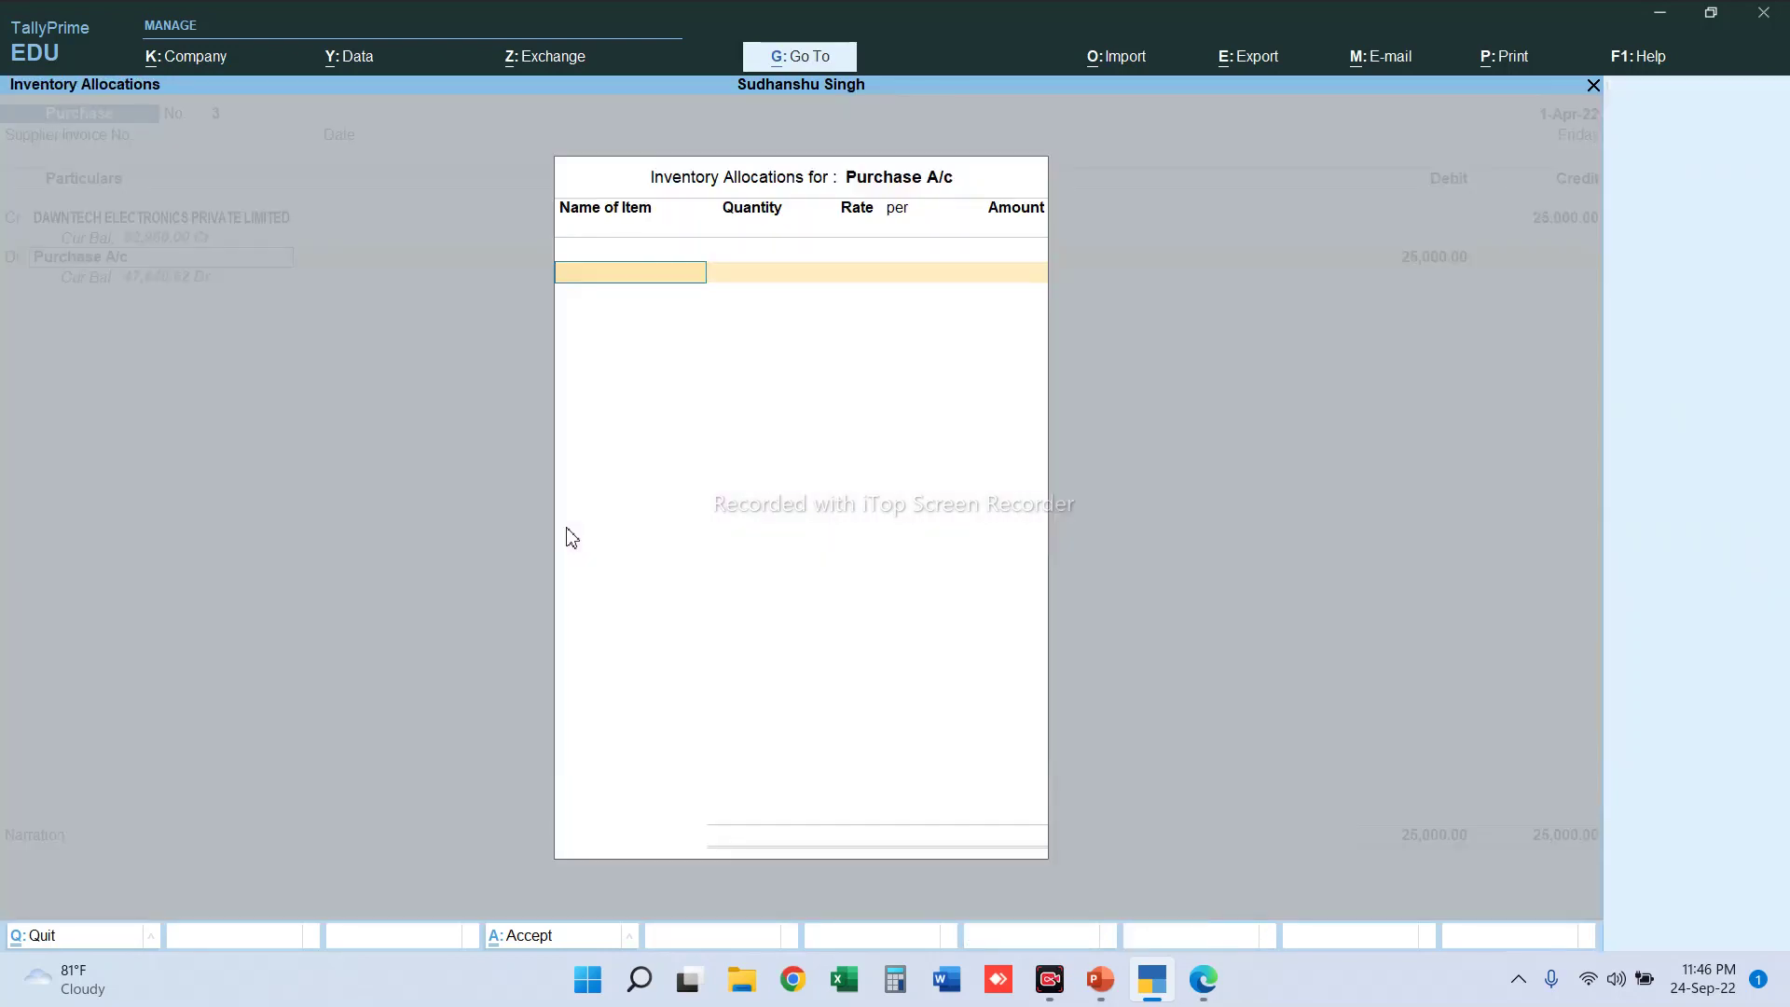
{"action": "key", "text": "Return"}
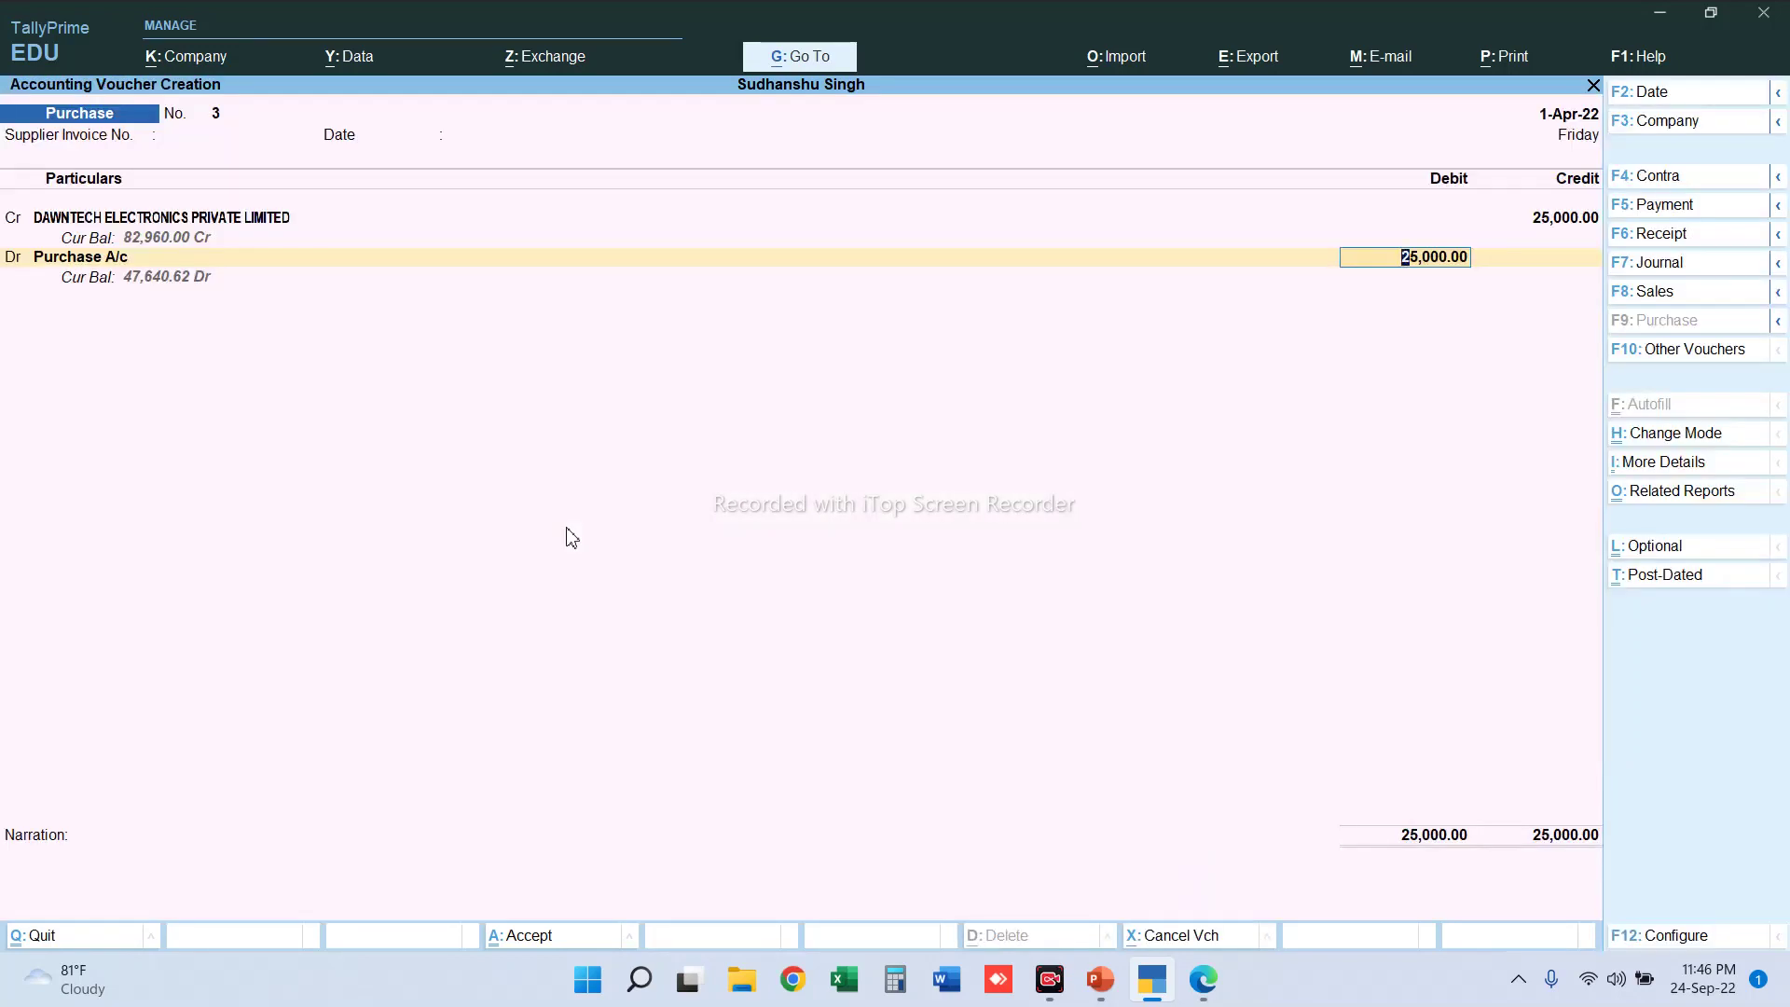